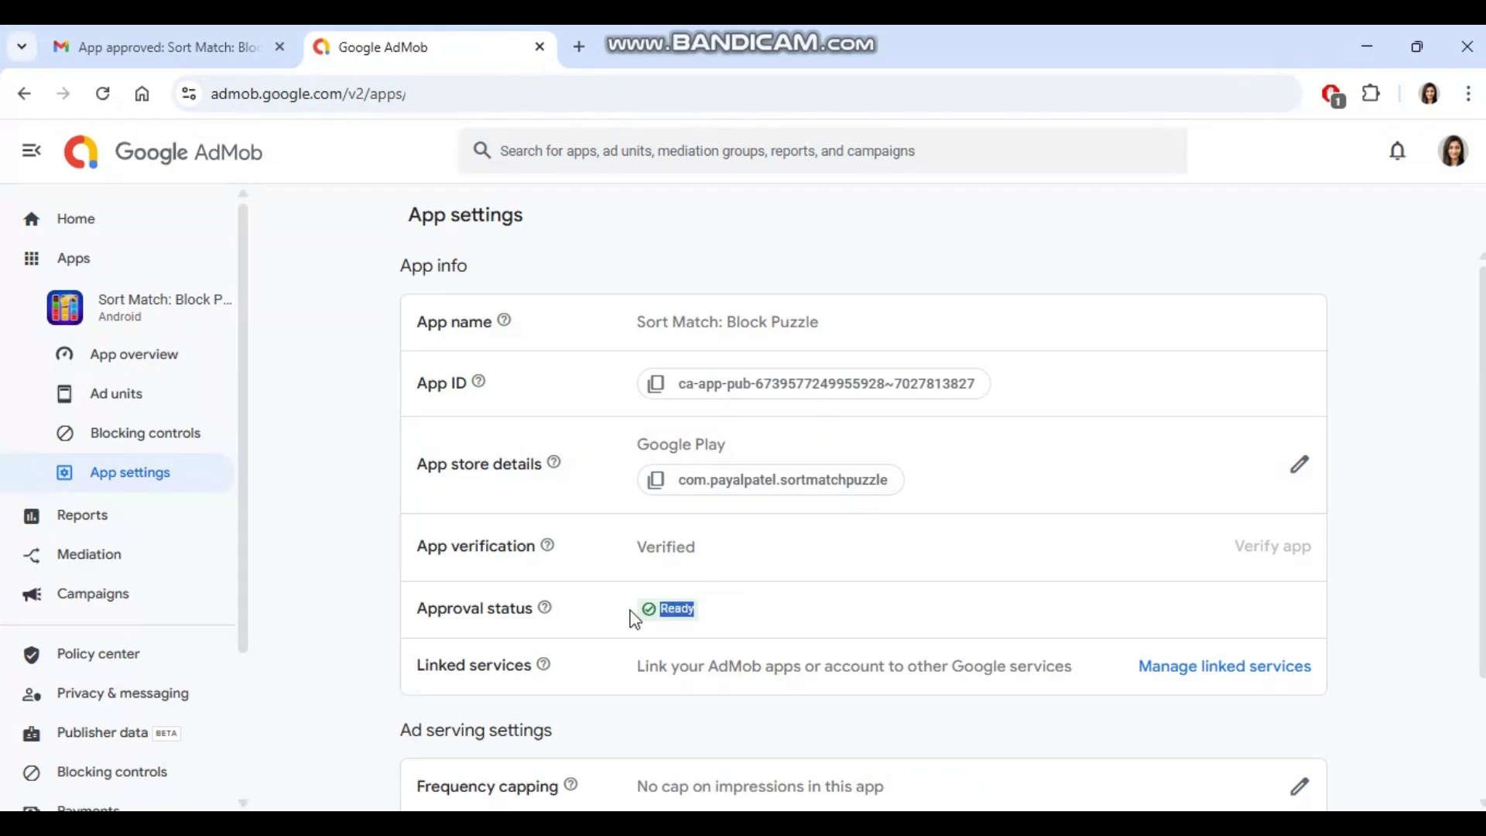
Step: Highlight the Ready approval status on the AdMob App settings page, then clear the highlight
{"action": "left_click", "coordinate": [630, 621]}
{"action": "left_click_drag", "start_coordinate": [712, 607], "coordinate": [631, 619]}
{"action": "left_click", "coordinate": [629, 616]}
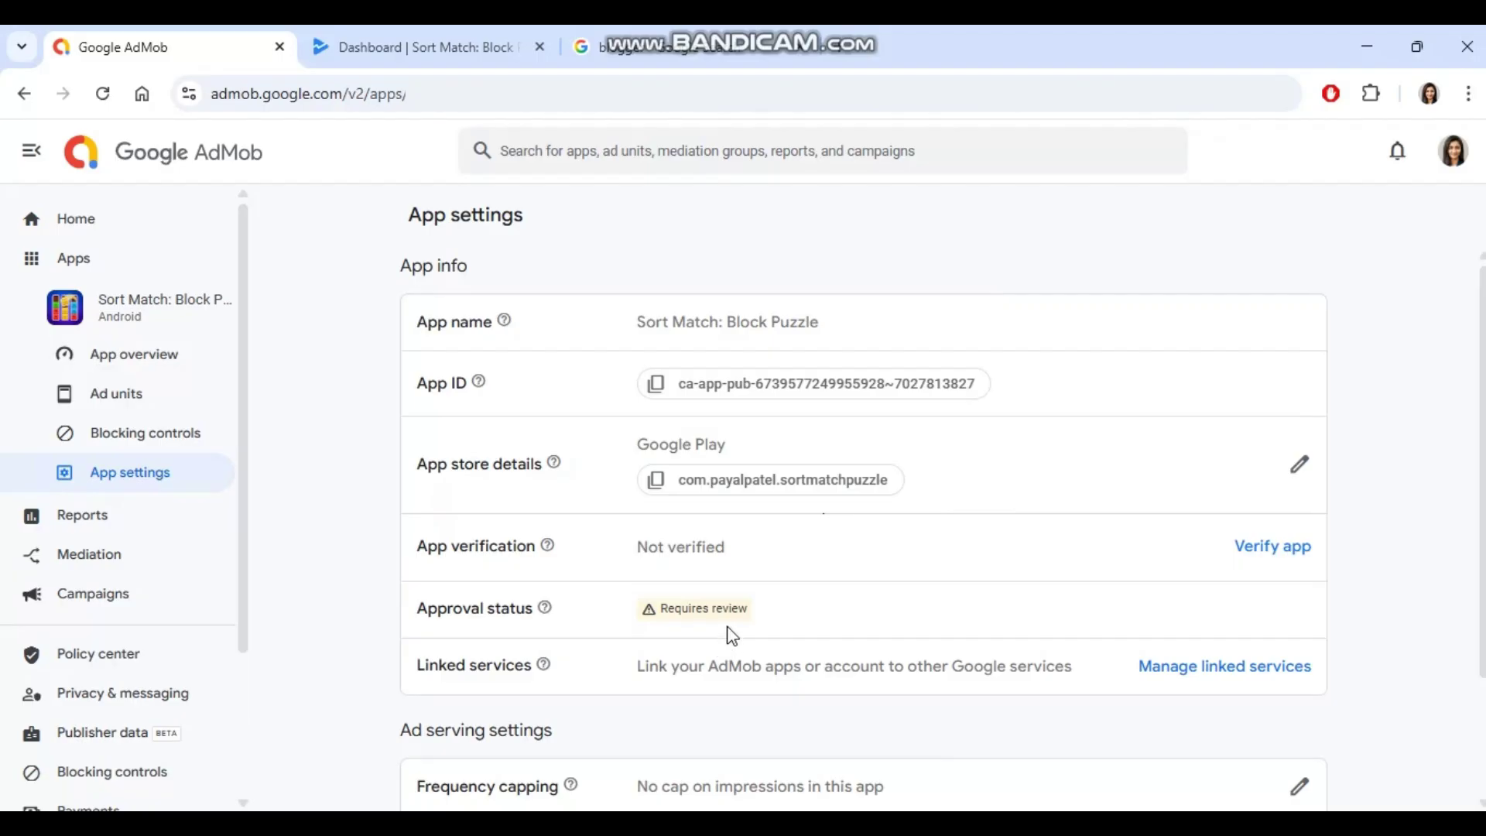
Step: Start Verify app, read the review-and-fix message, and scroll to the app-ads.txt instructions and snippet
{"action": "left_click", "coordinate": [1267, 555]}
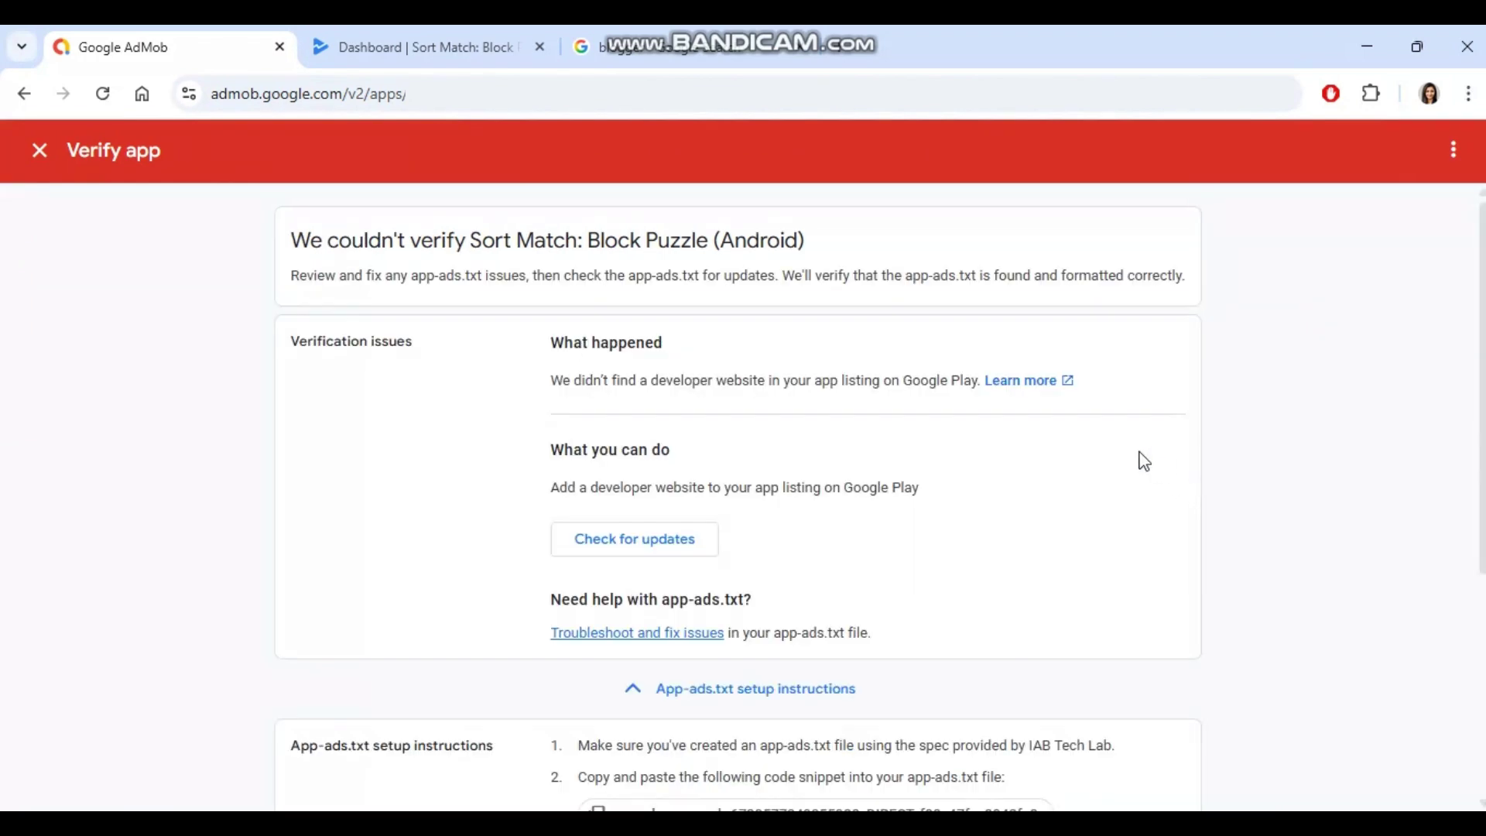
{"action": "left_click_drag", "start_coordinate": [293, 275], "coordinate": [776, 283]}
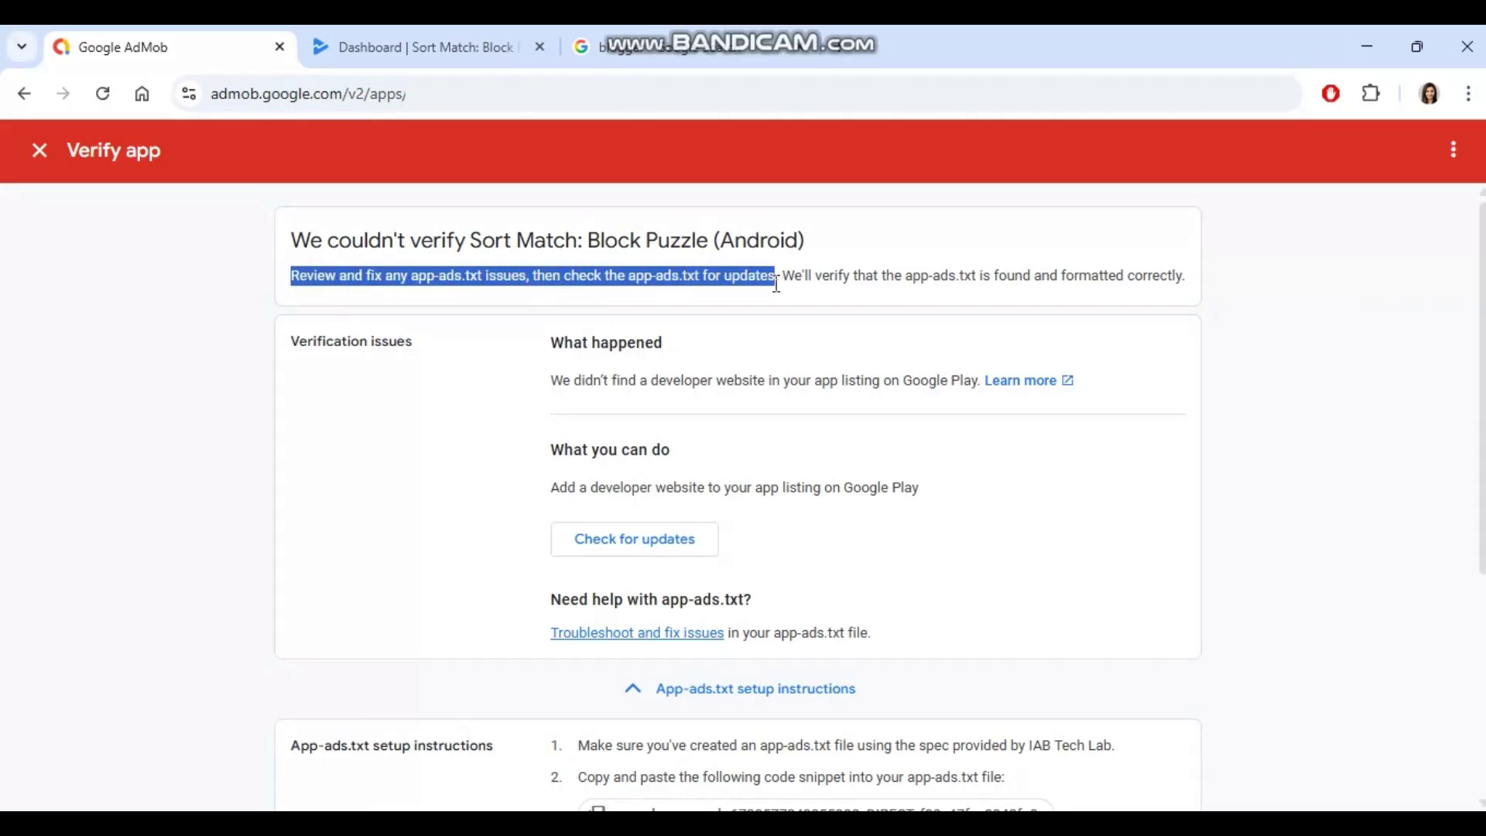
{"action": "left_click", "coordinate": [899, 312]}
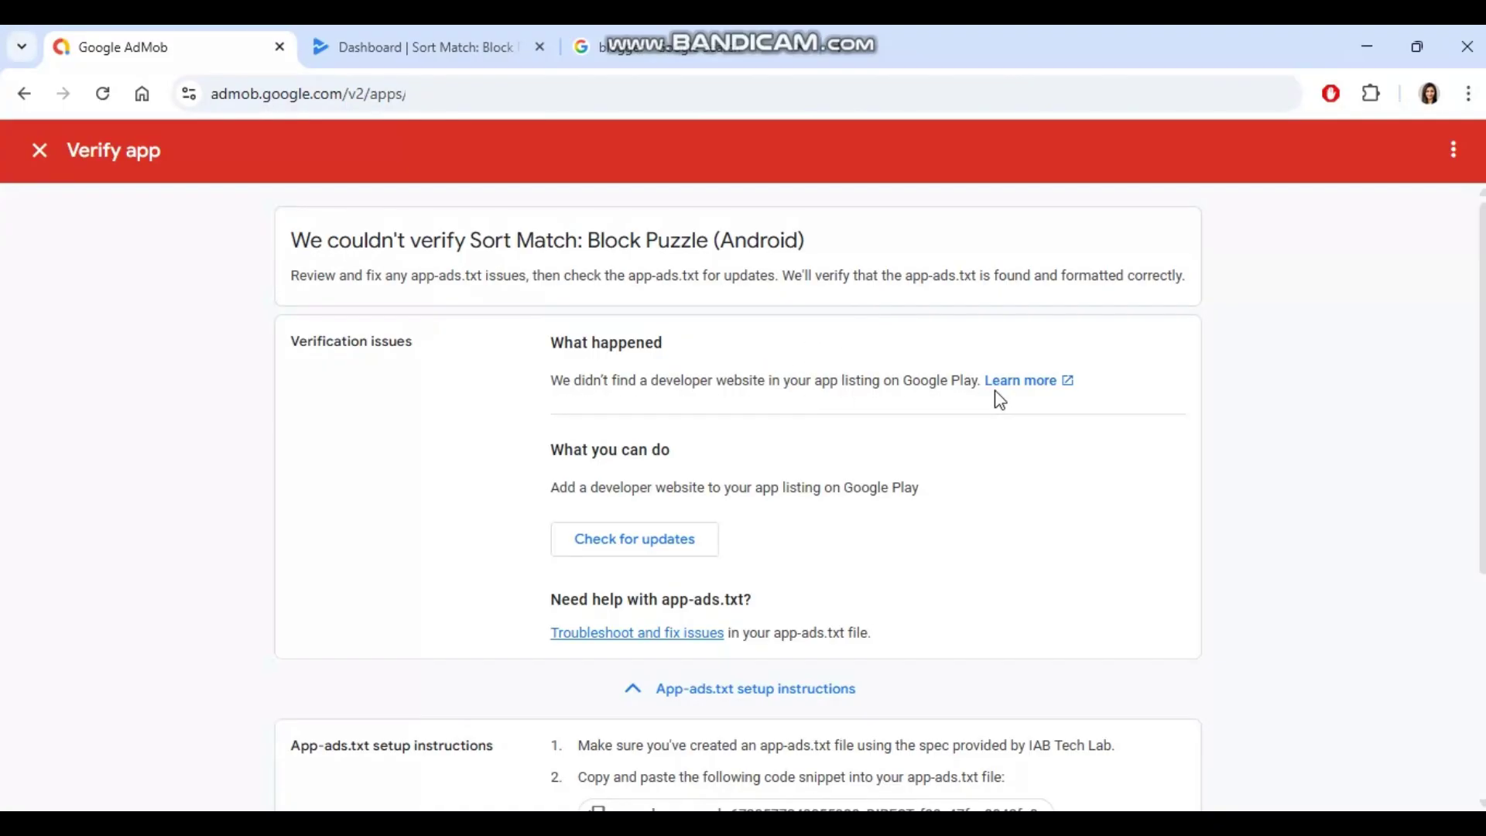
{"action": "scroll", "coordinate": [844, 546], "scroll_direction": "down", "scroll_amount": 3}
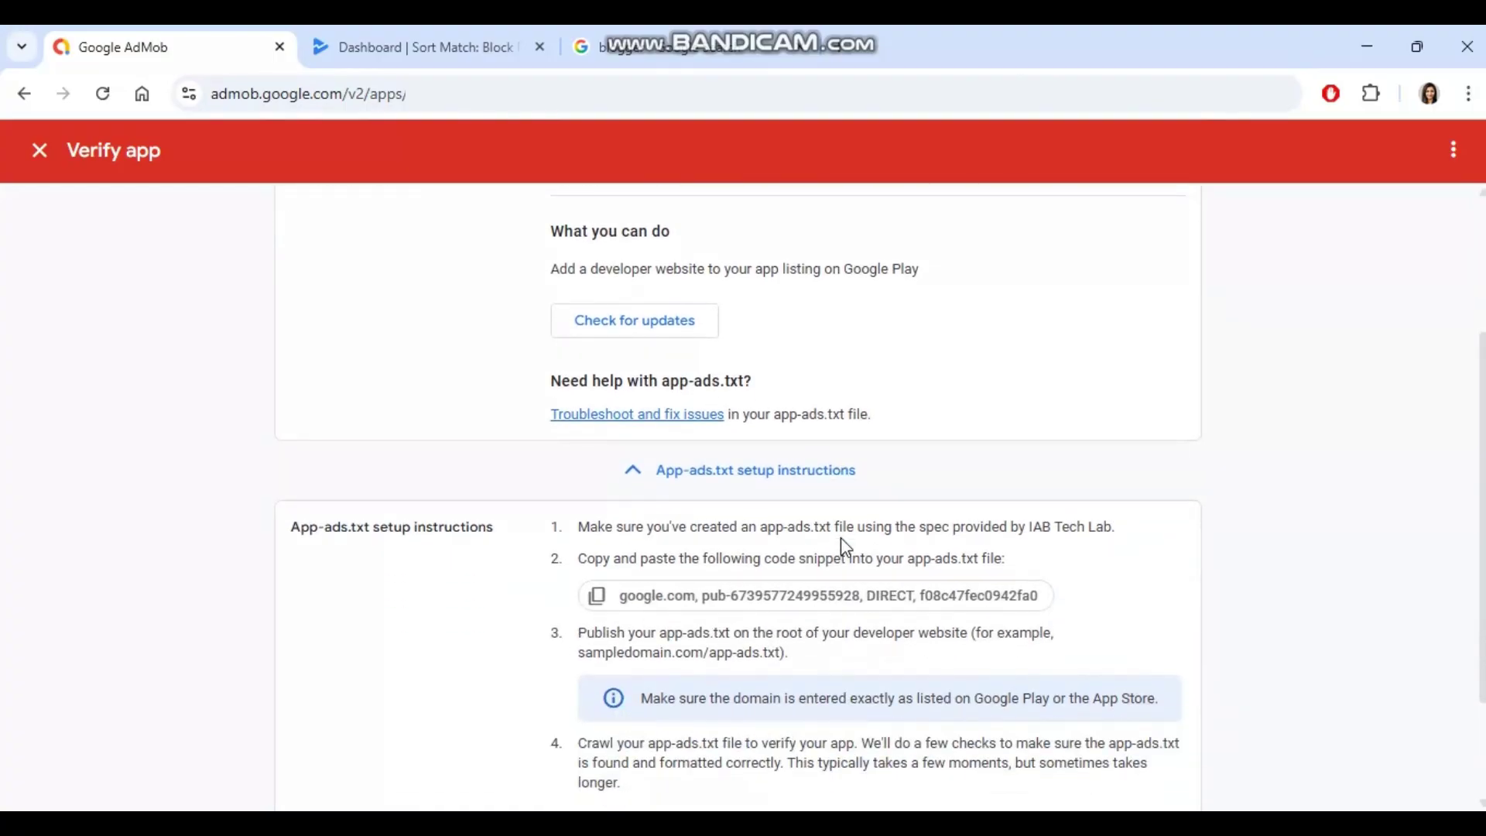
{"action": "scroll", "coordinate": [845, 545], "scroll_direction": "down", "scroll_amount": 2}
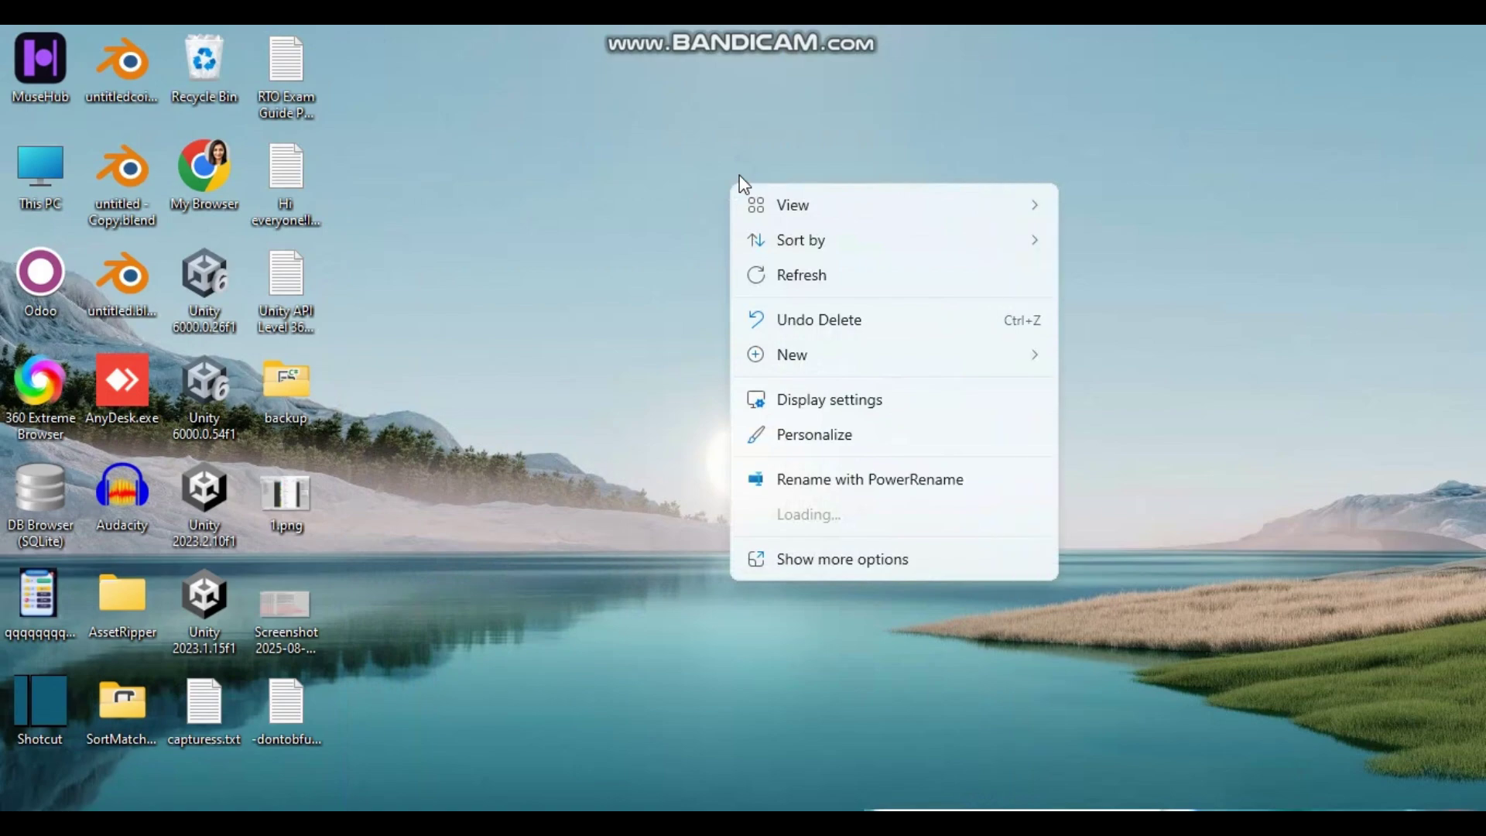
Step: Make a new desktop text document named app-ads.txt and open it in Notepad
{"action": "left_click", "coordinate": [871, 356]}
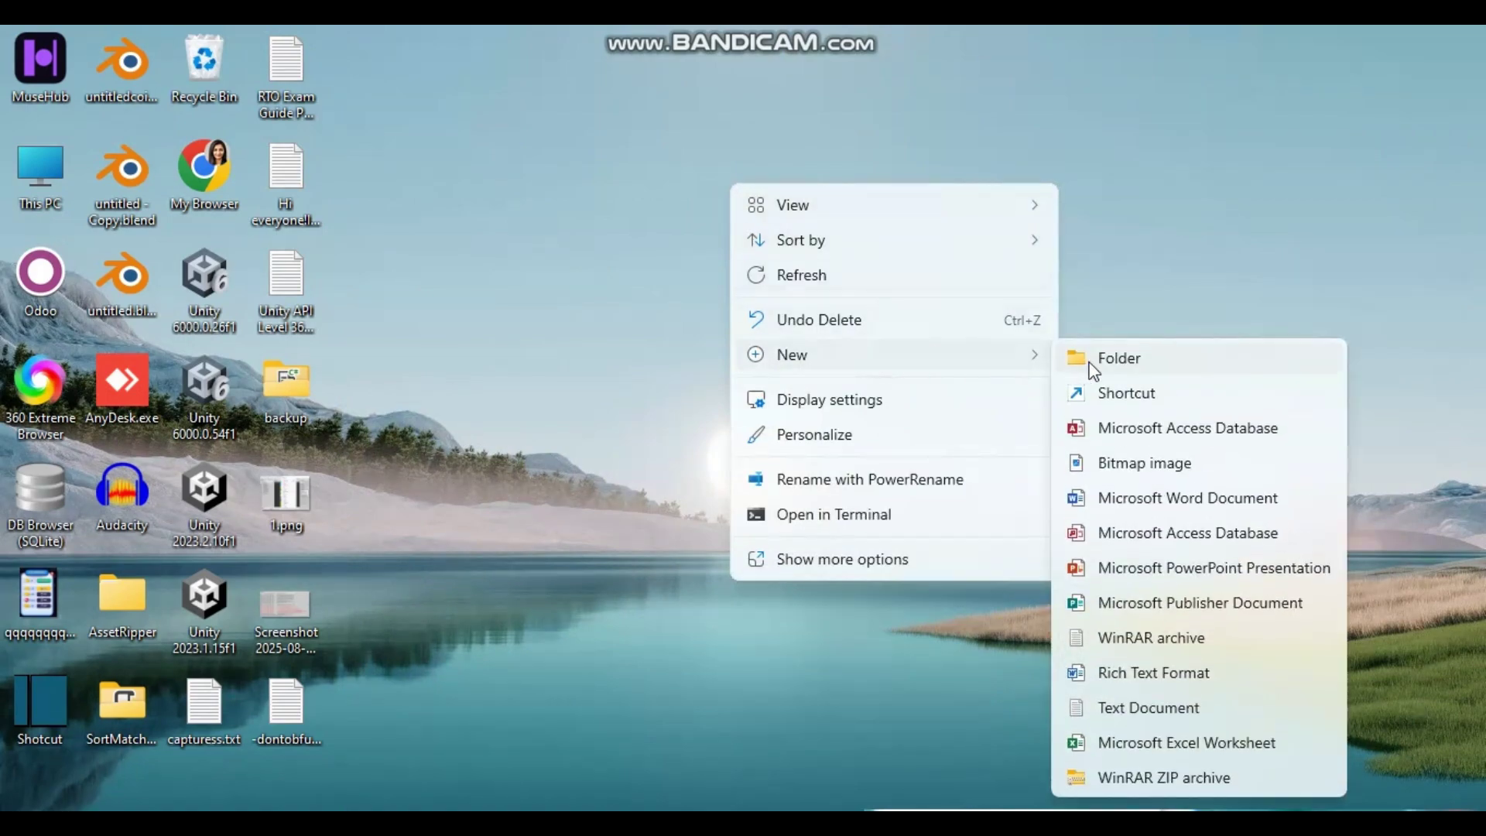
{"action": "left_click", "coordinate": [1112, 709]}
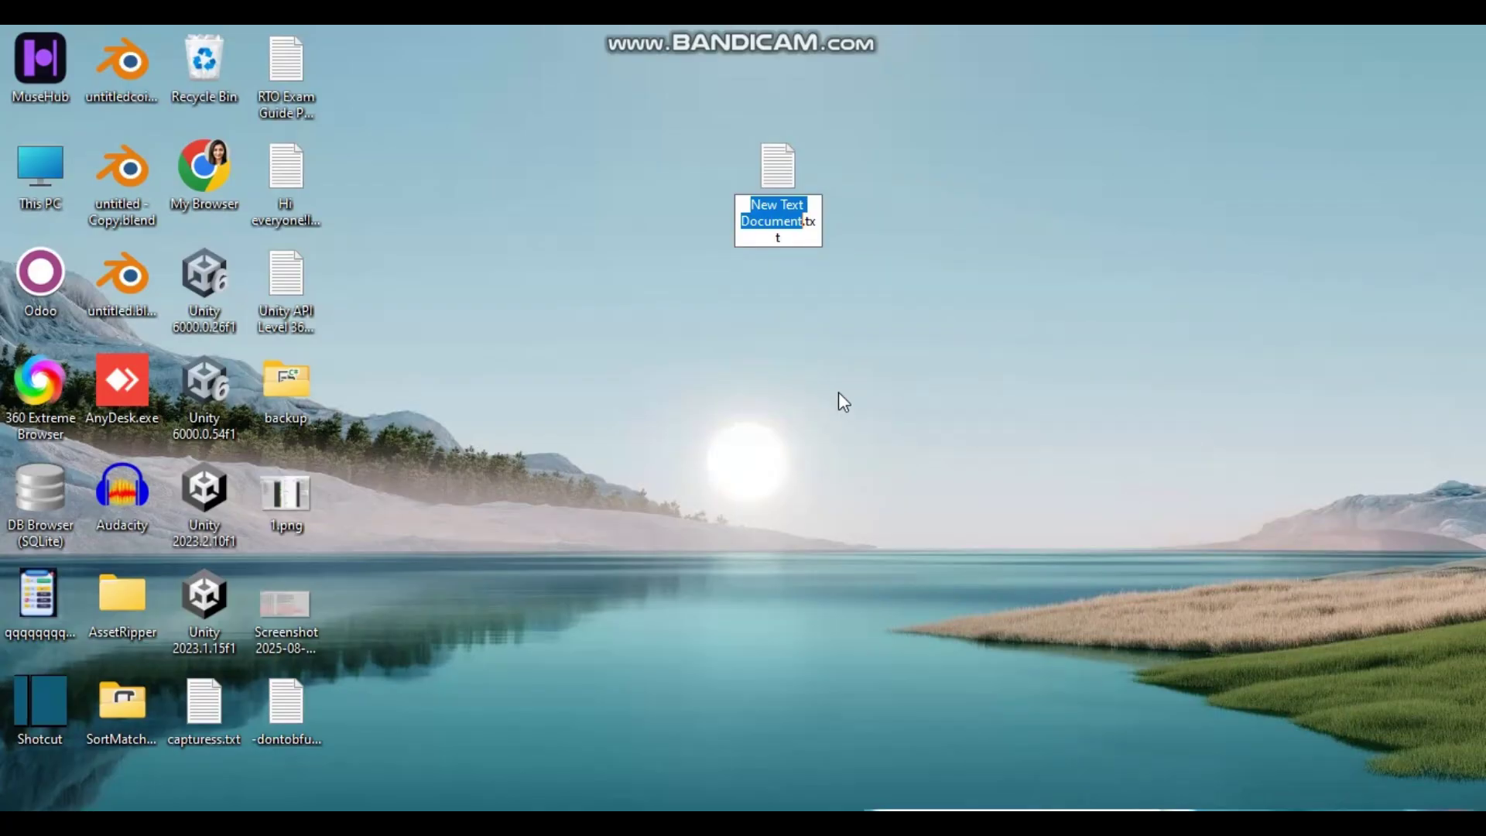
{"action": "type", "text": "app-"}
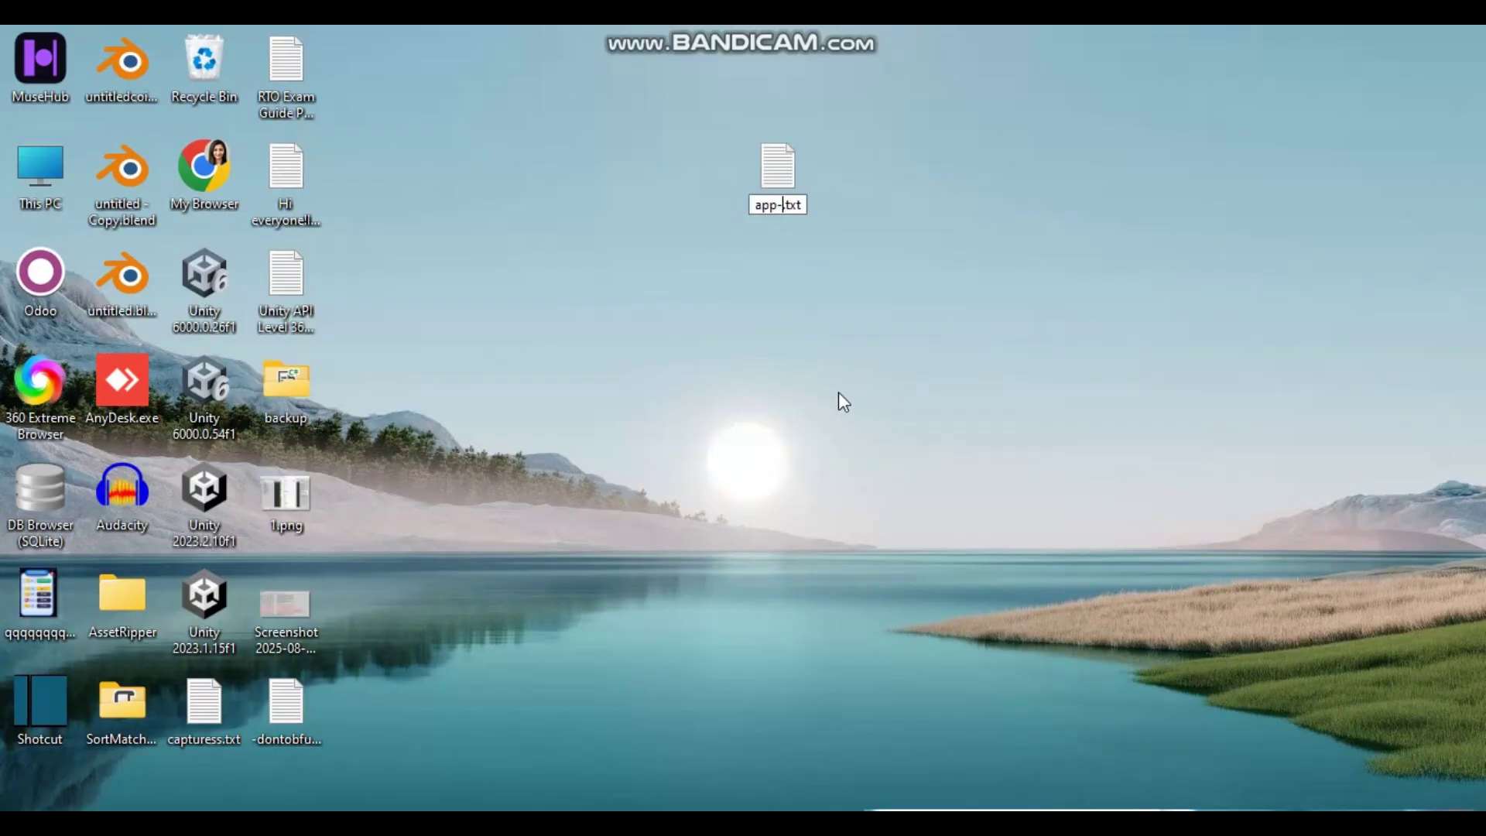
{"action": "type", "text": "ads"}
{"action": "key", "text": "Return"}
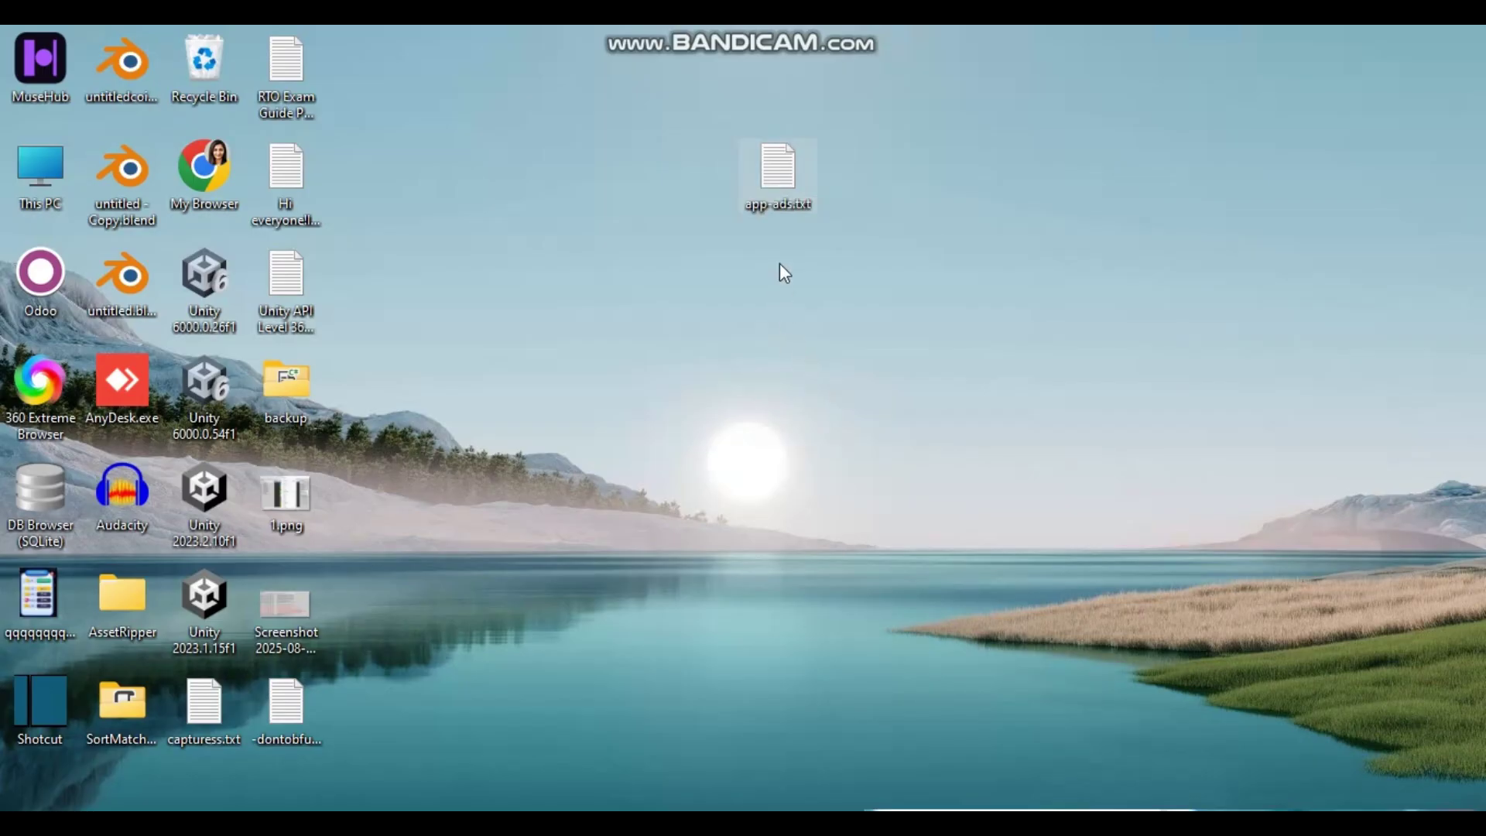
{"action": "double_click", "coordinate": [774, 161]}
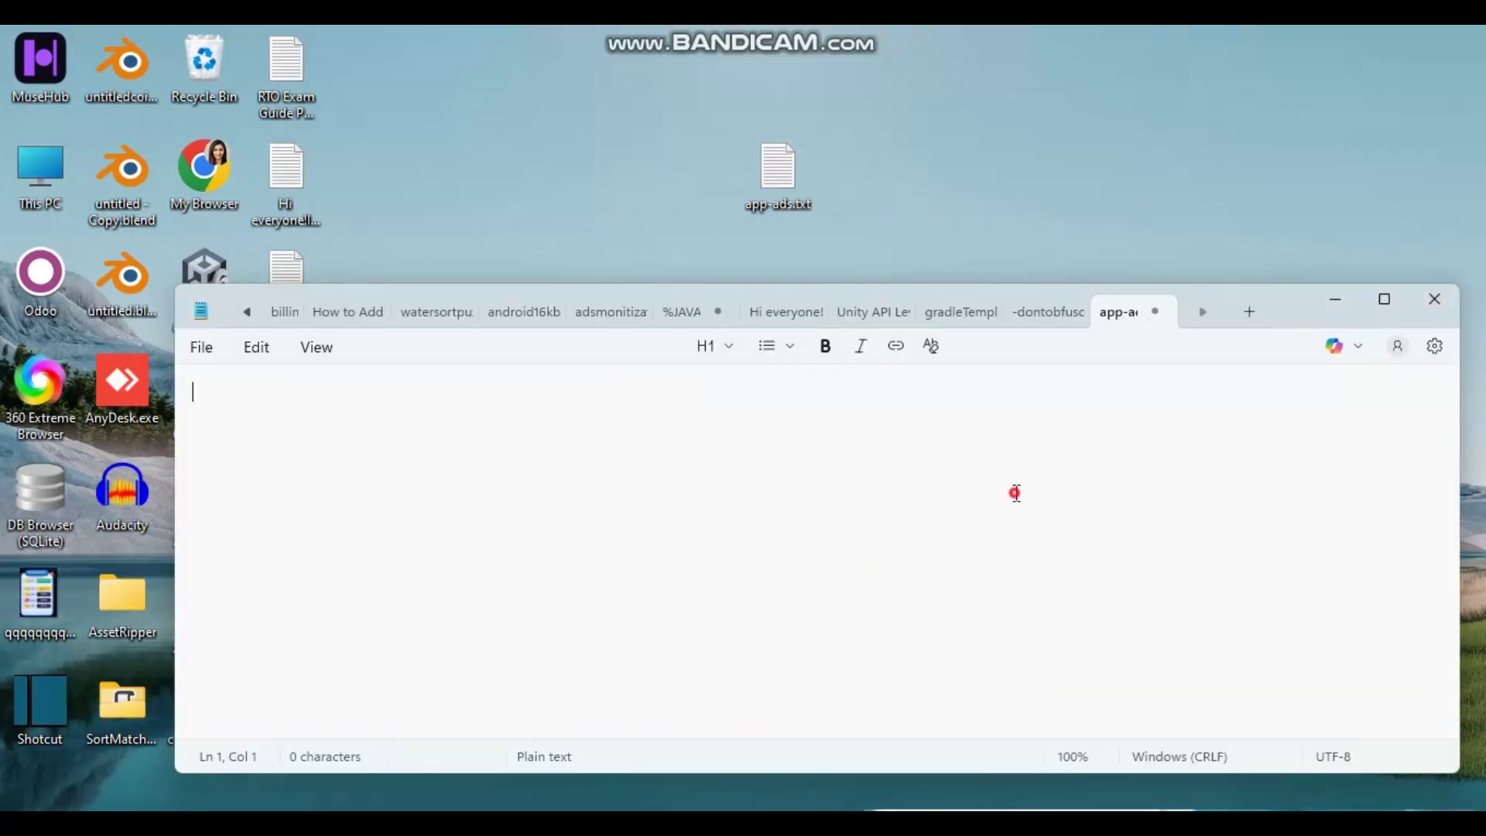
Step: Copy AdMob's app-ads.txt code snippet into the Notepad file and close it
{"action": "key", "text": "alt+Tab"}
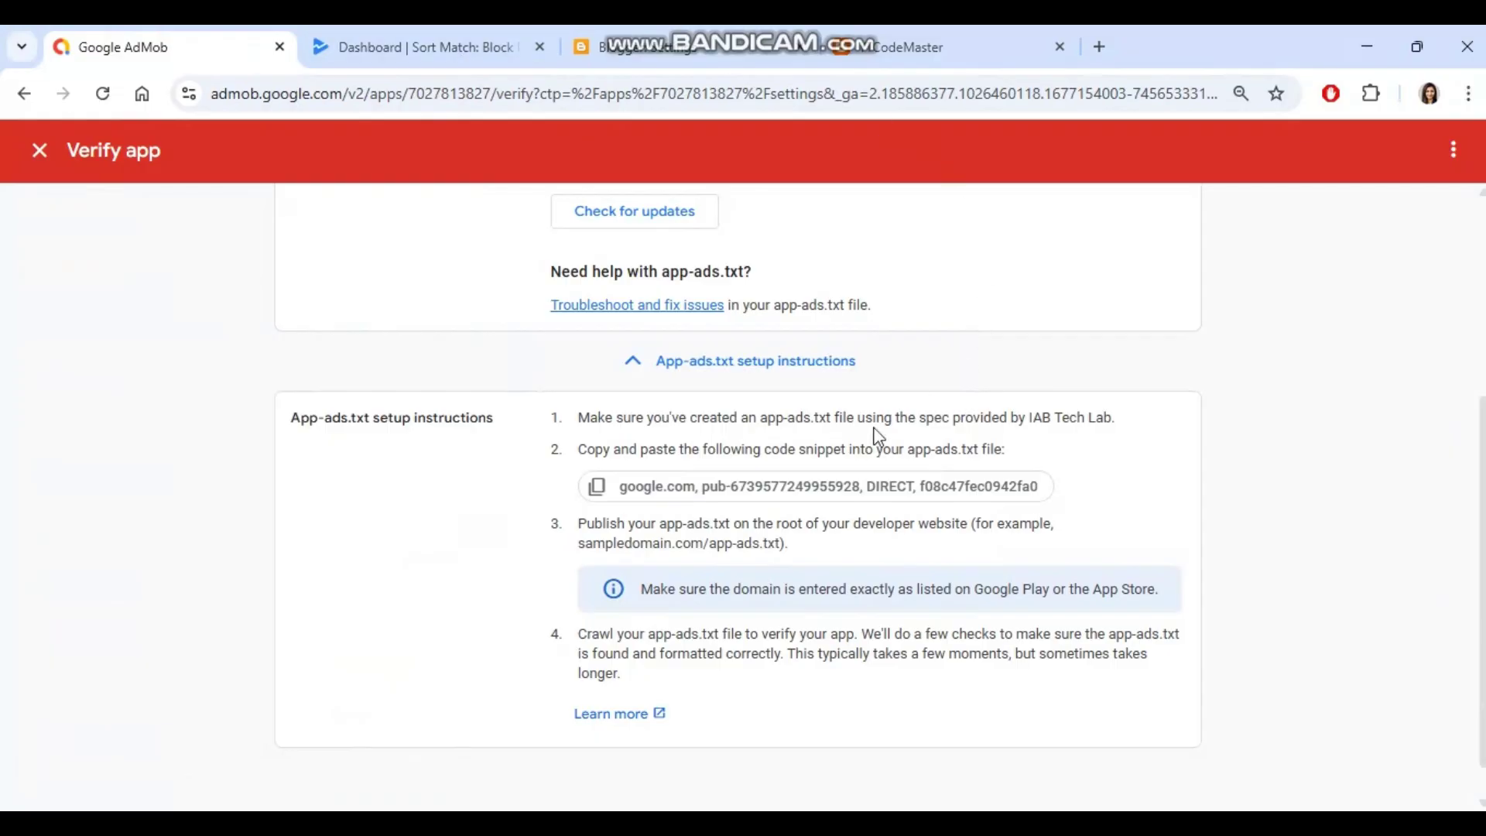
{"action": "left_click", "coordinate": [597, 489]}
{"action": "key", "text": "alt+Tab"}
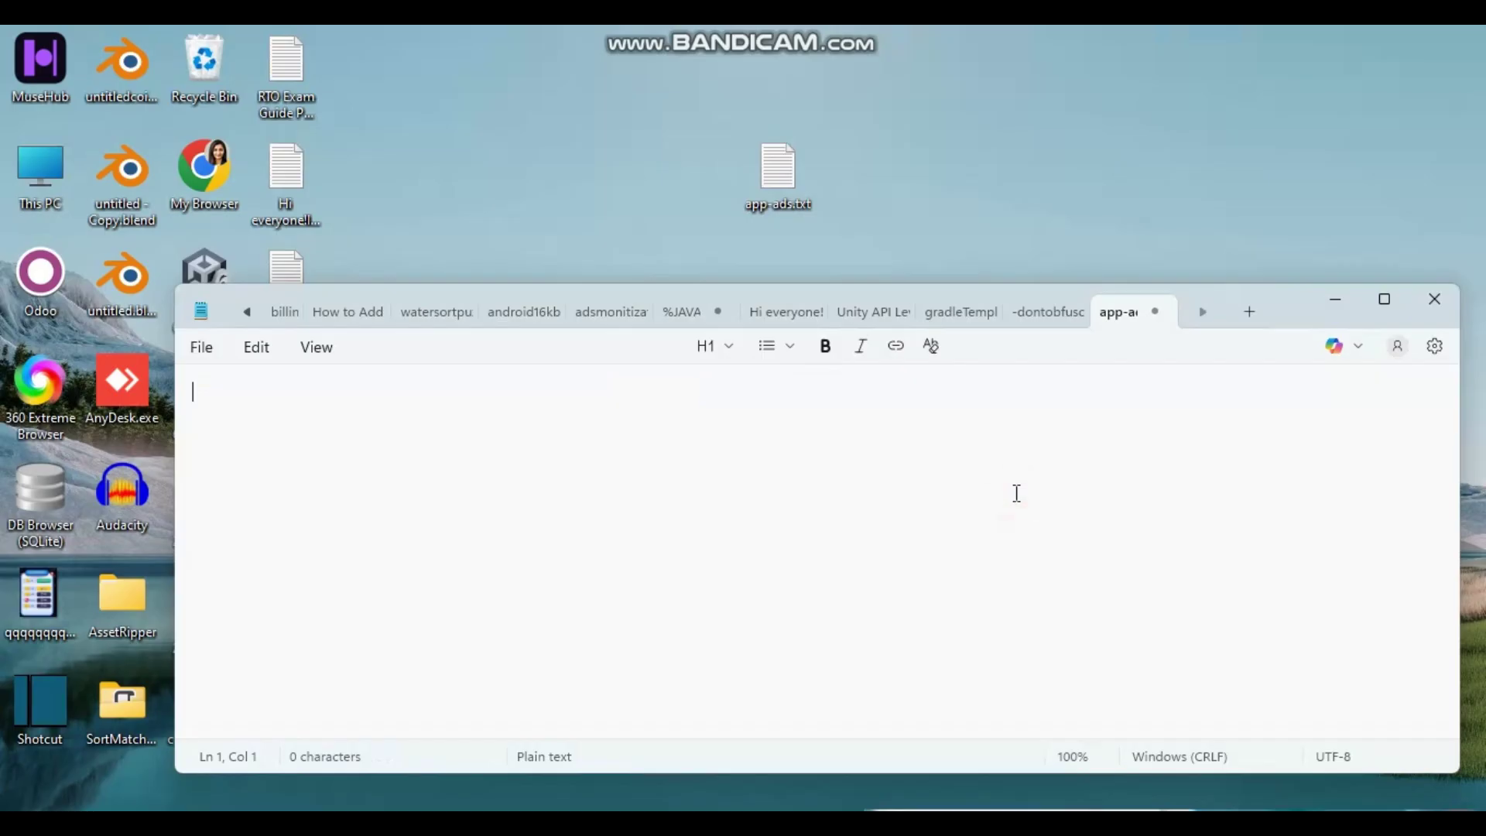
{"action": "key", "text": "ctrl+v"}
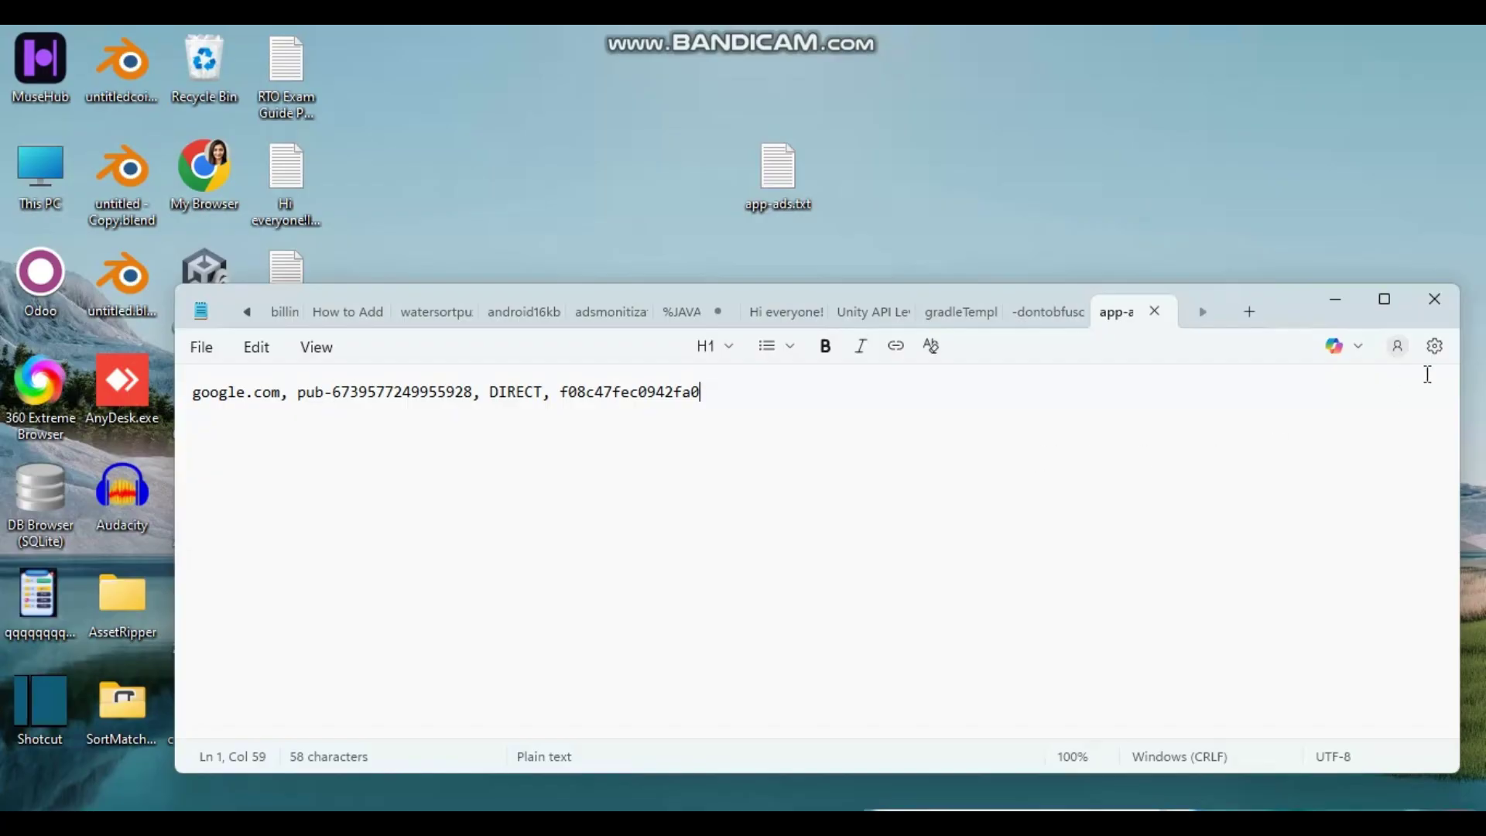
{"action": "left_click", "coordinate": [1436, 301]}
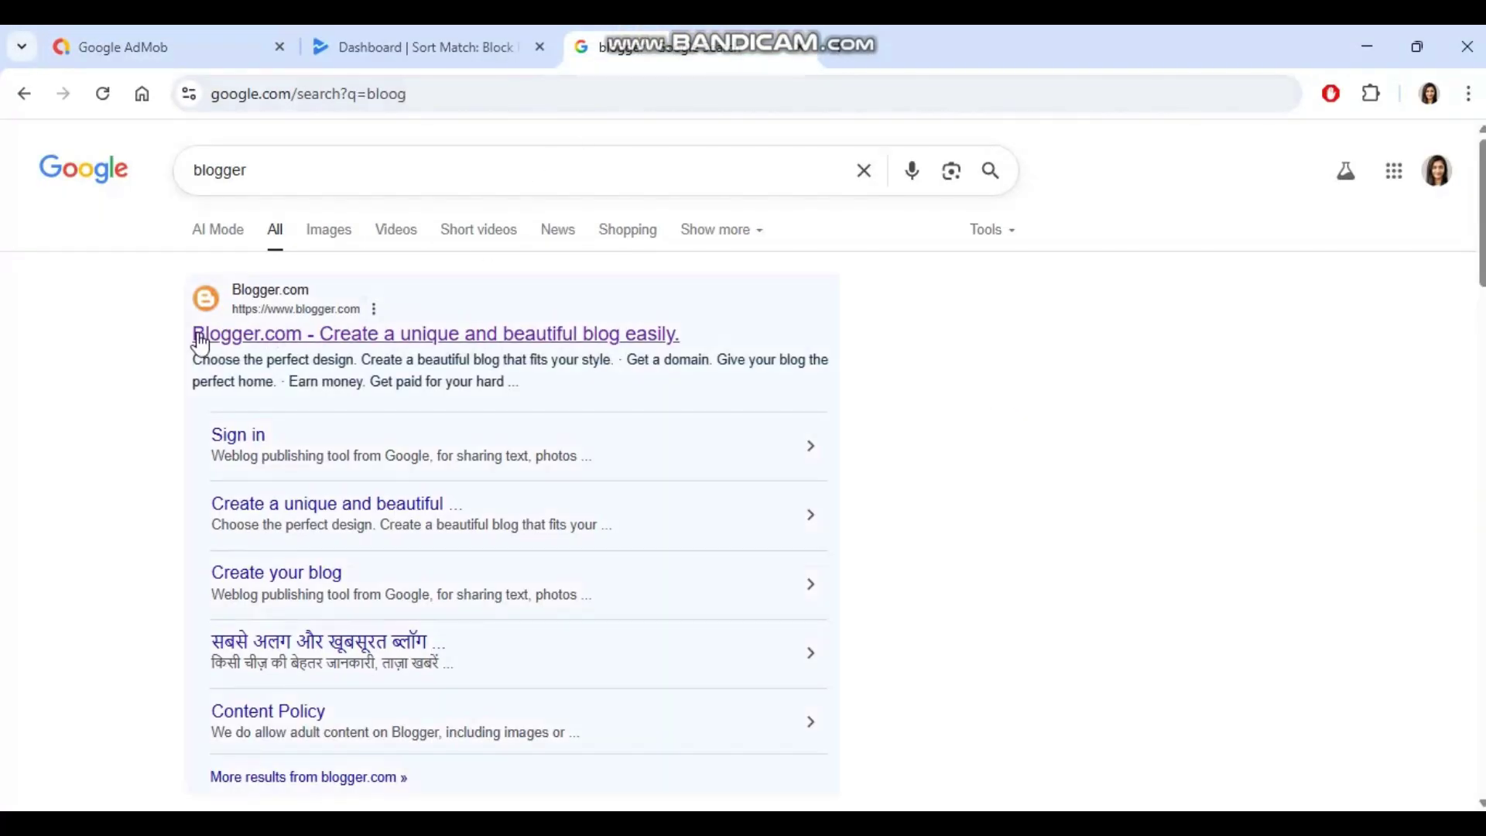
Step: Create a new Blogger blog titled YTCodeMaster with the address ytcodemasters.blogspot.com
{"action": "left_click", "coordinate": [422, 335]}
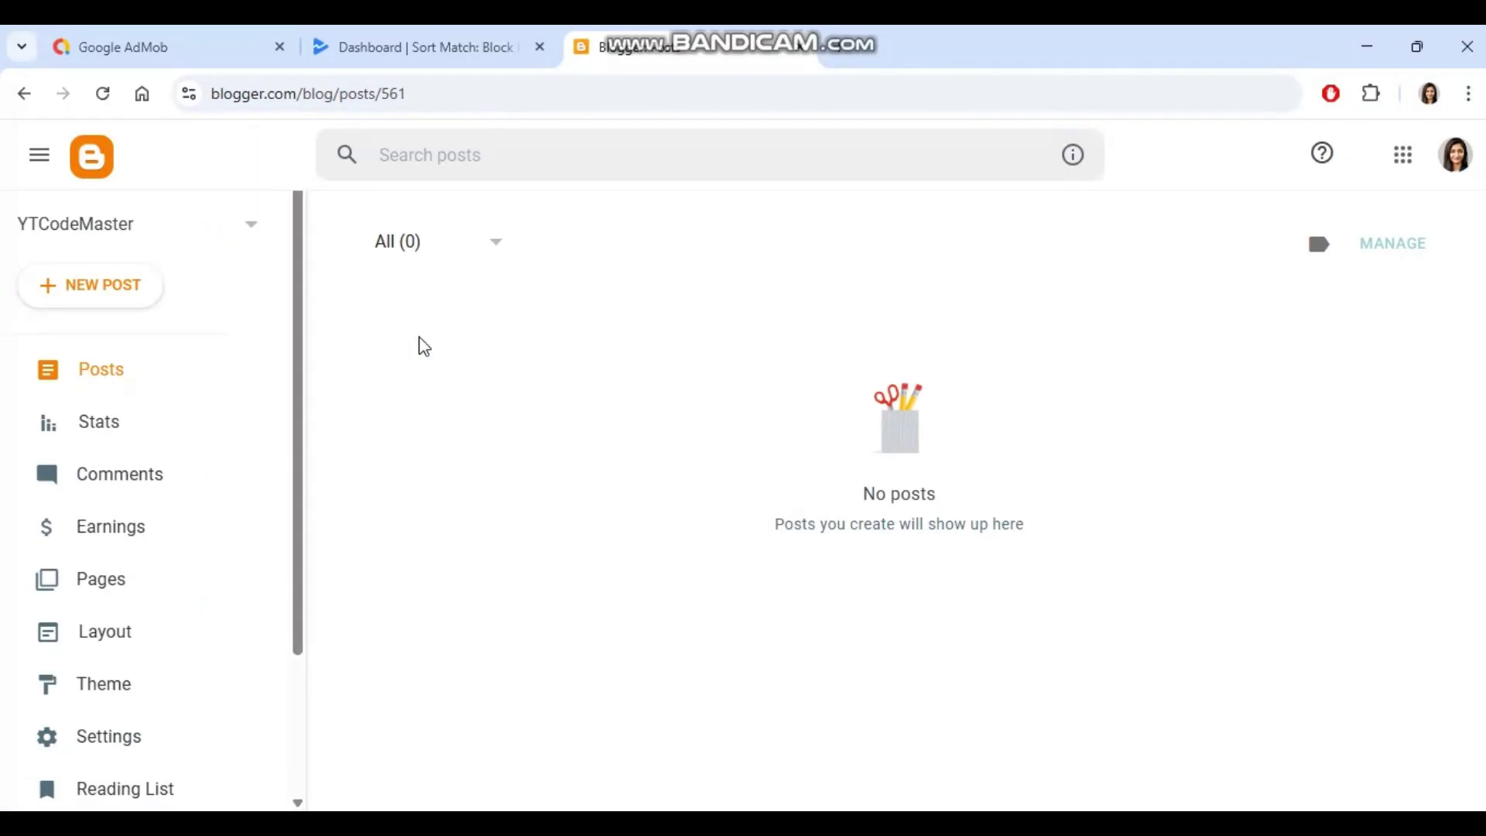
{"action": "left_click", "coordinate": [251, 233]}
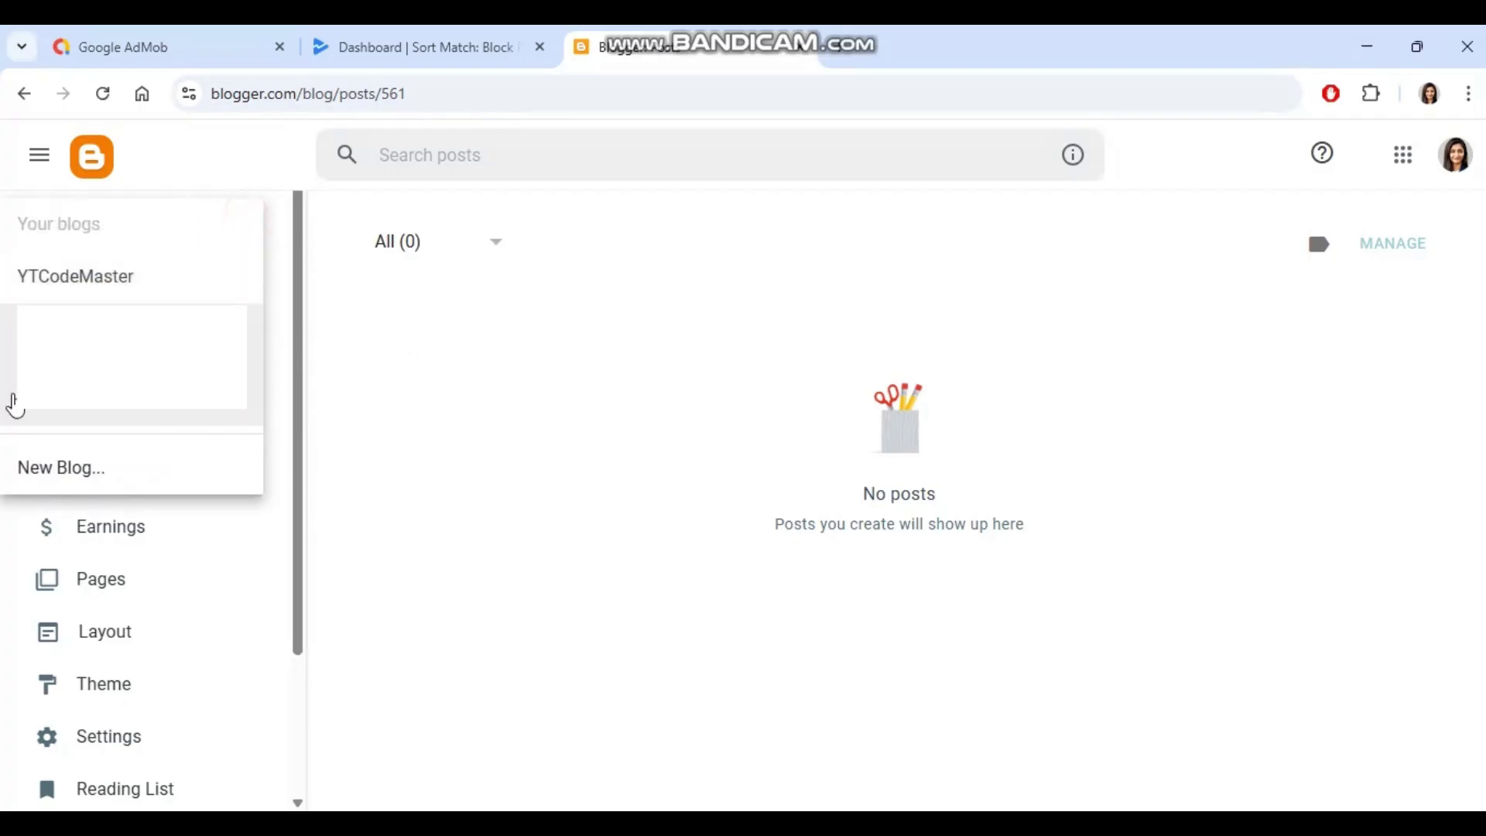
{"action": "left_click", "coordinate": [64, 475]}
{"action": "type", "text": "YT"}
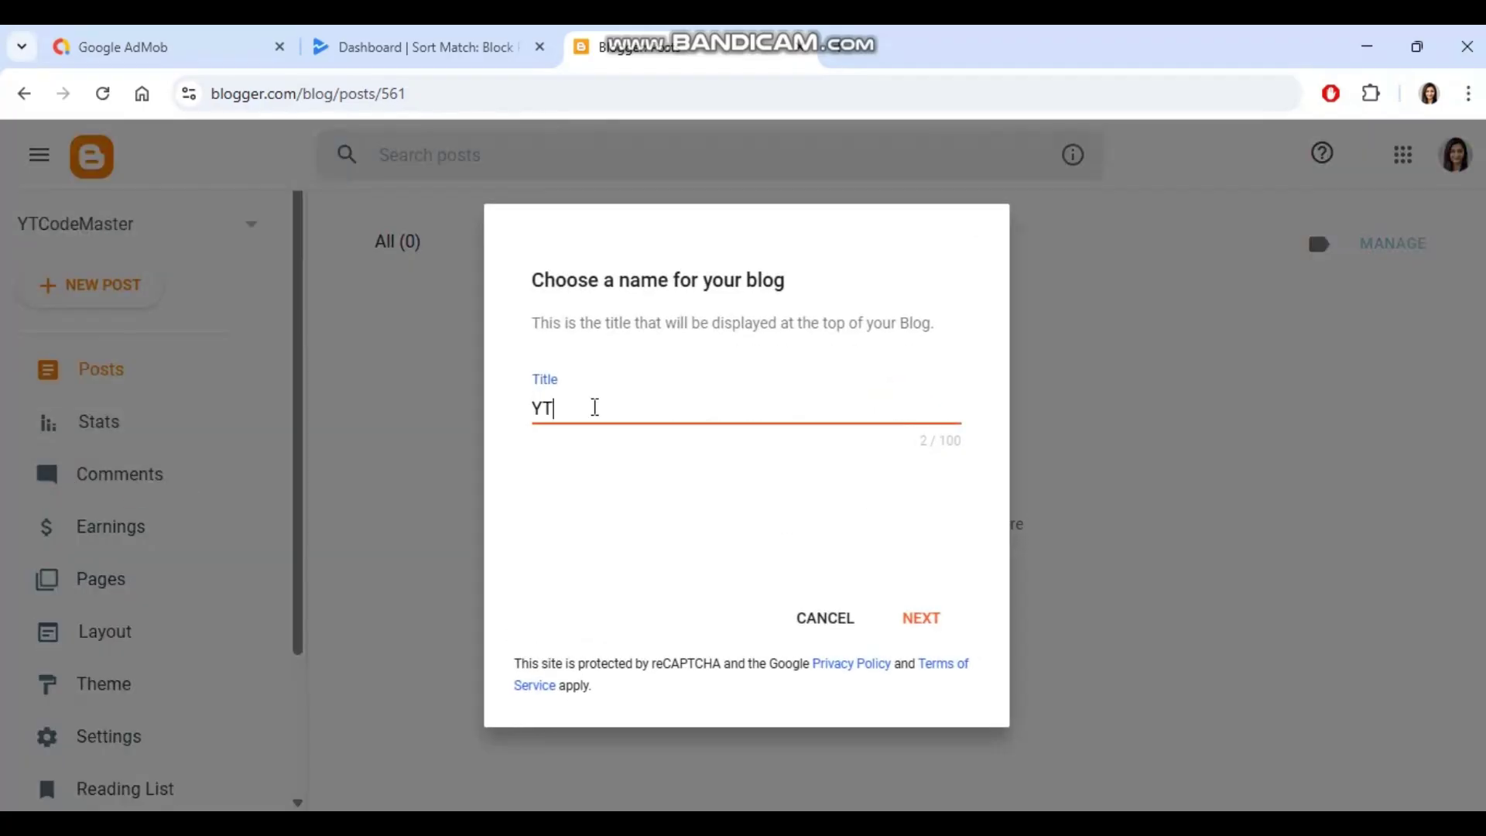
{"action": "type", "text": "CodeMaster"}
{"action": "left_click", "coordinate": [920, 618]}
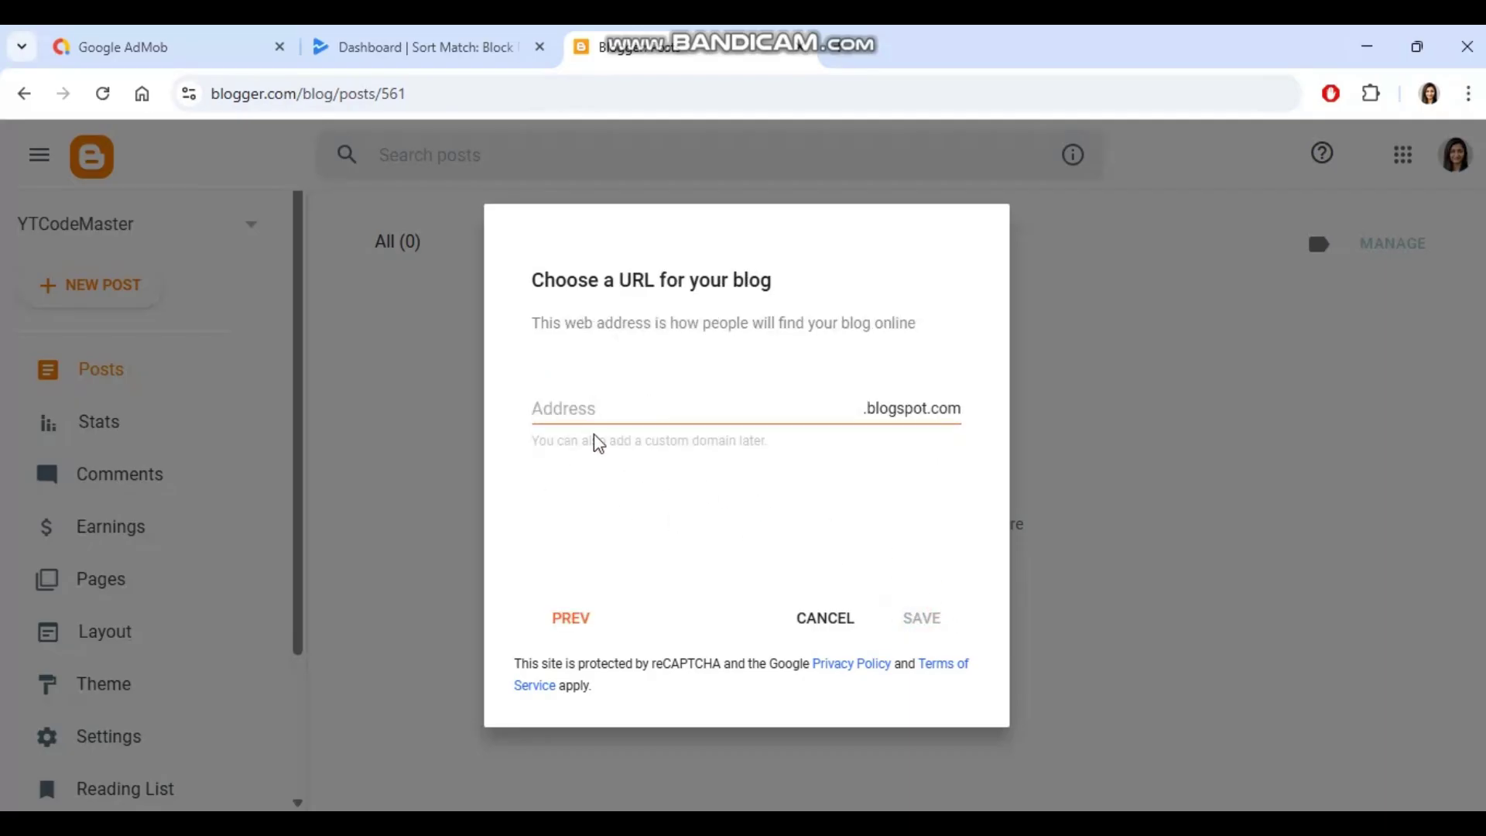
{"action": "left_click", "coordinate": [564, 408]}
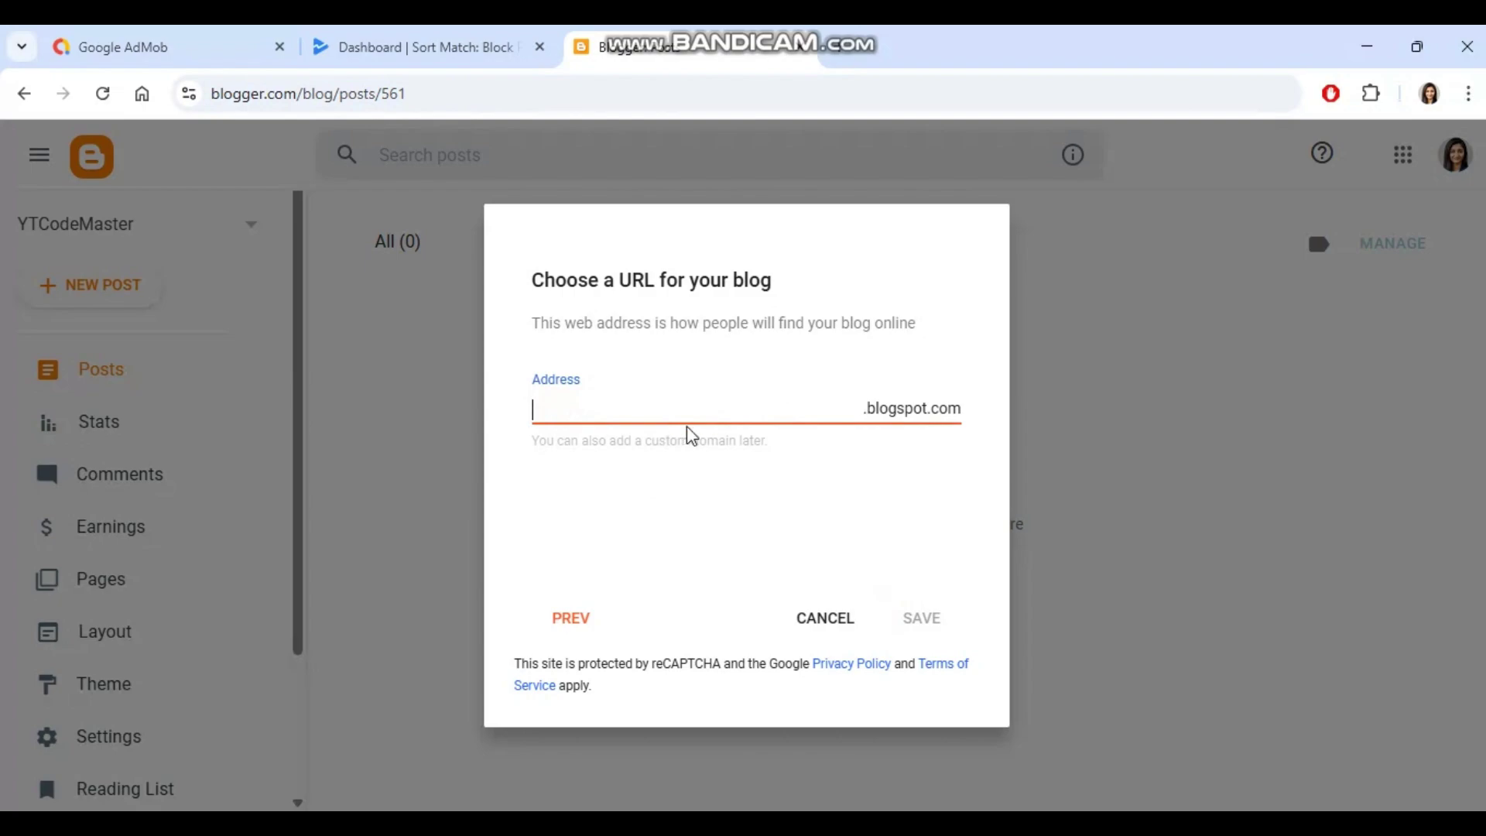
{"action": "type", "text": "ytcodemas"}
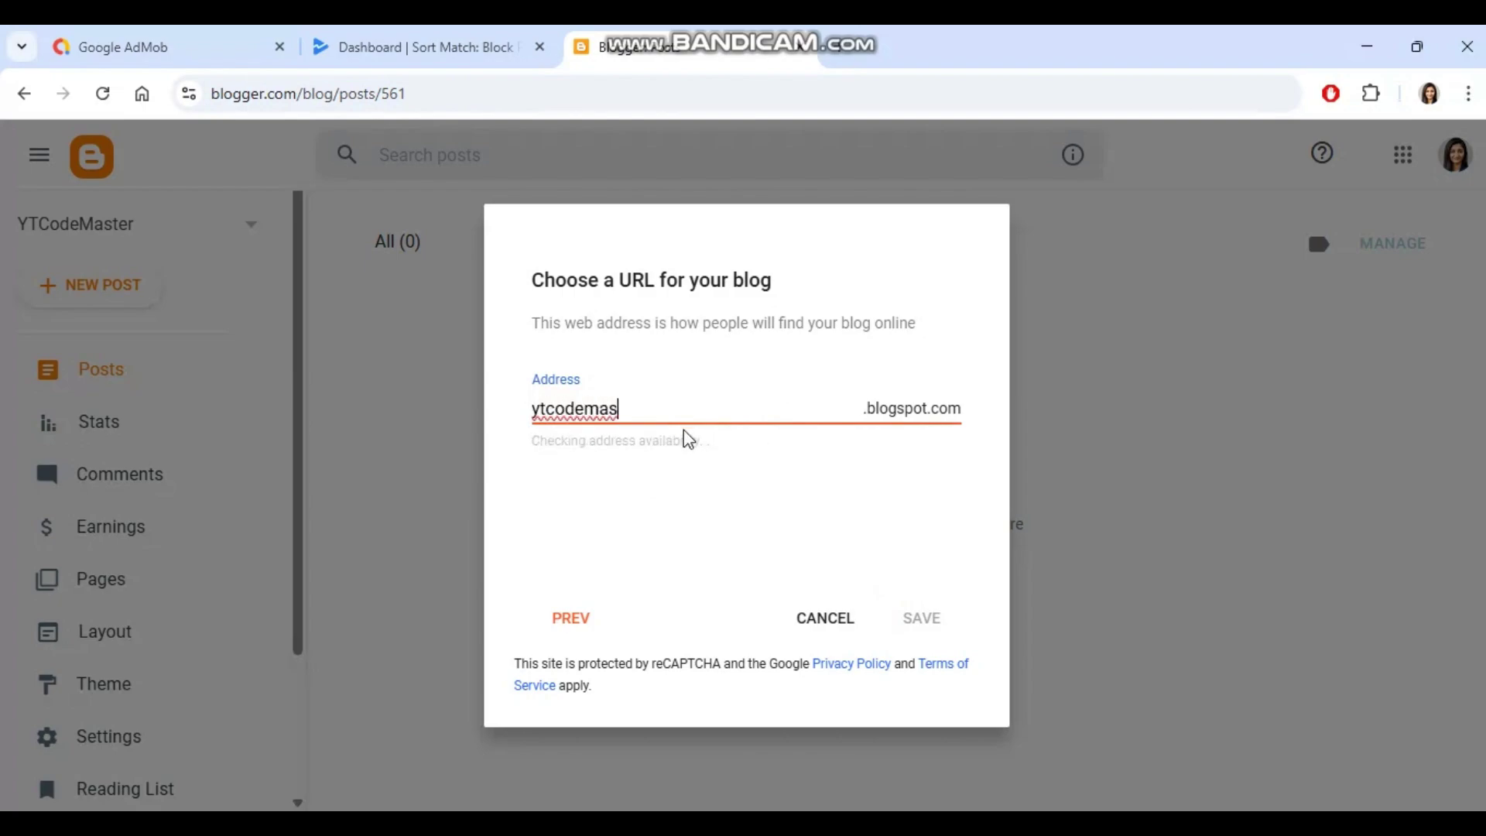
{"action": "type", "text": "ter"}
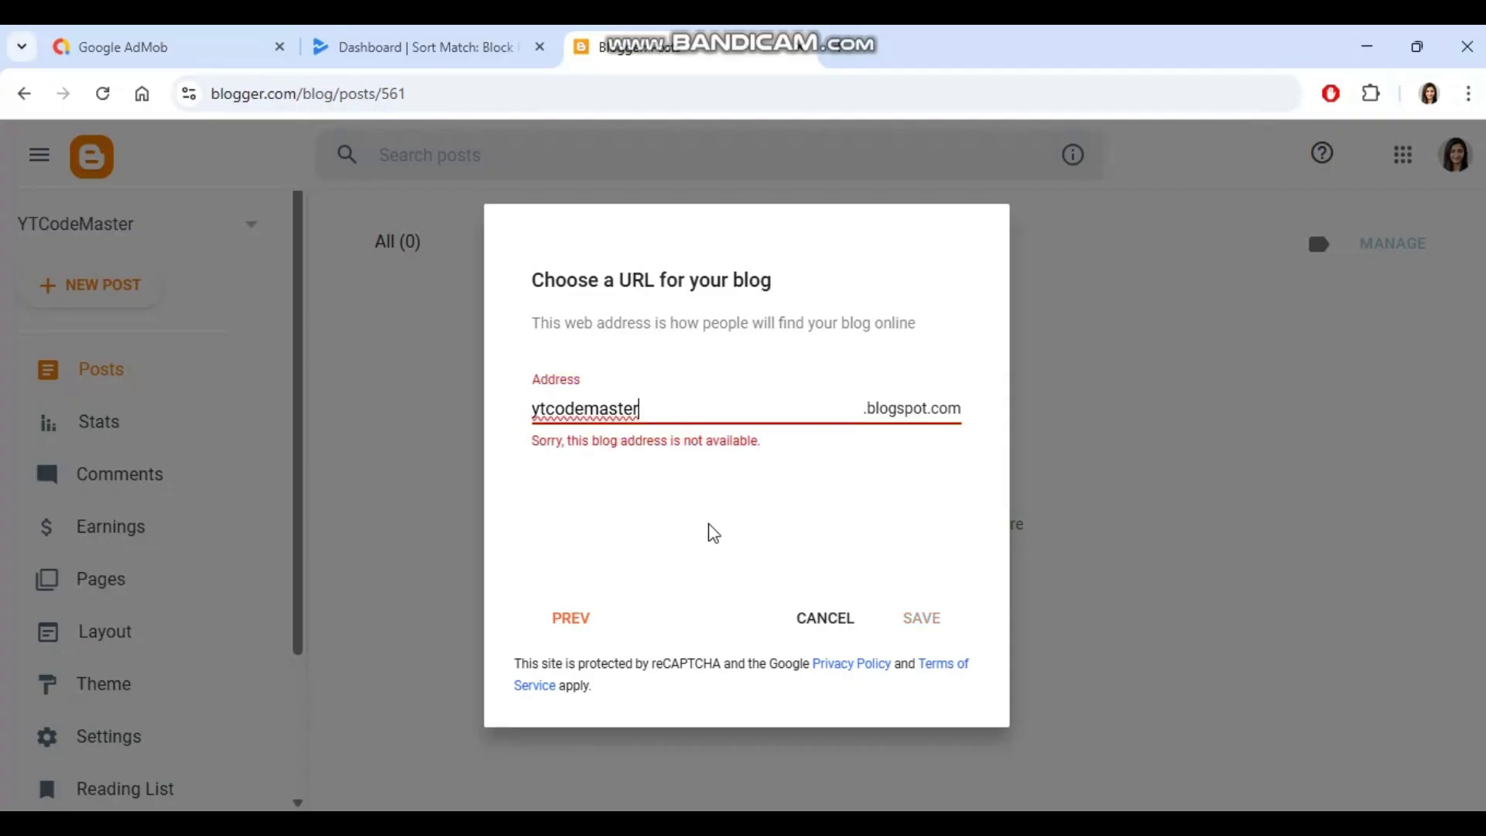
{"action": "type", "text": "s"}
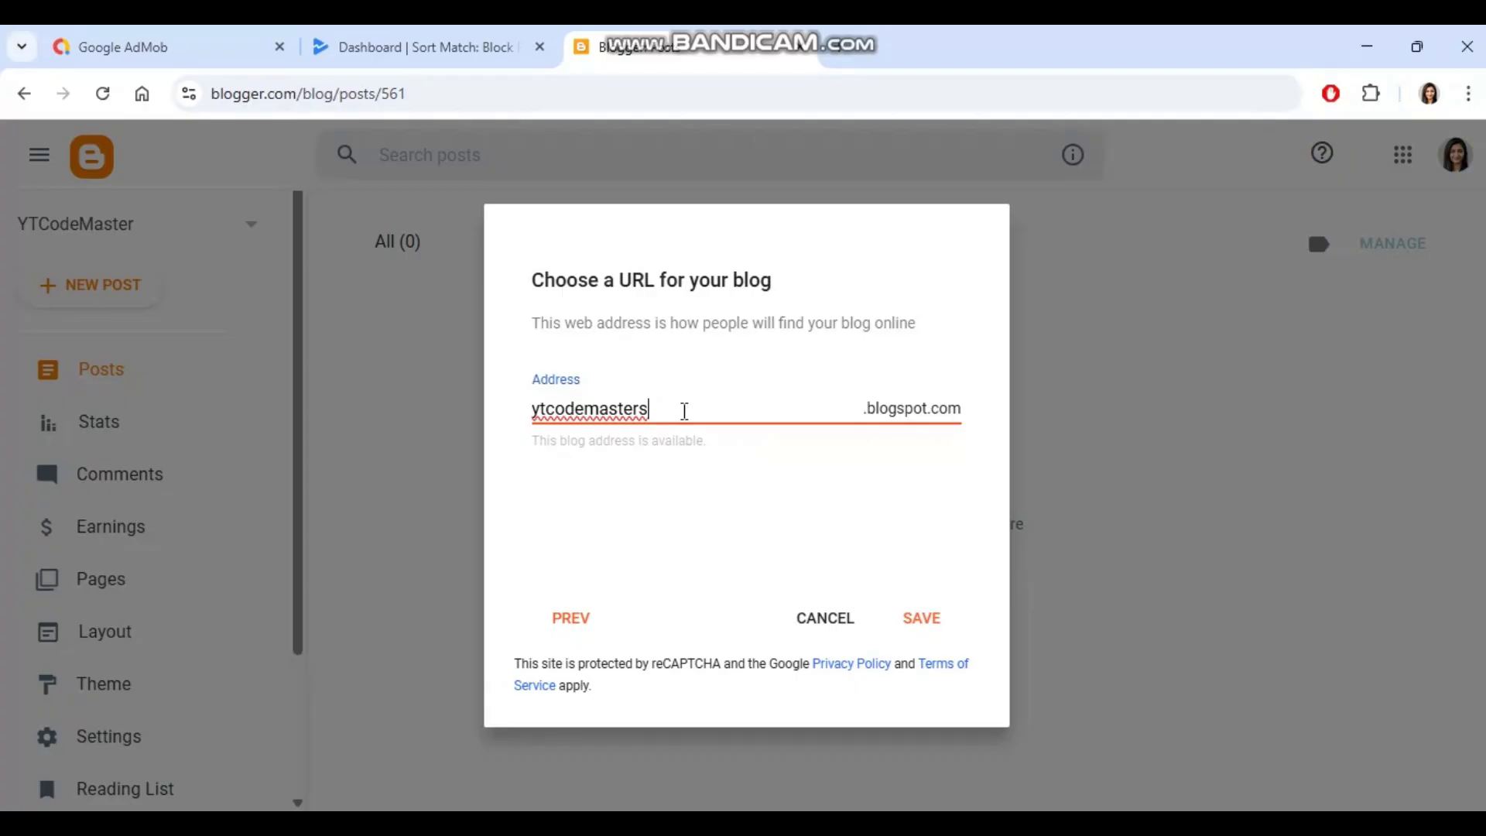
{"action": "left_click", "coordinate": [918, 634]}
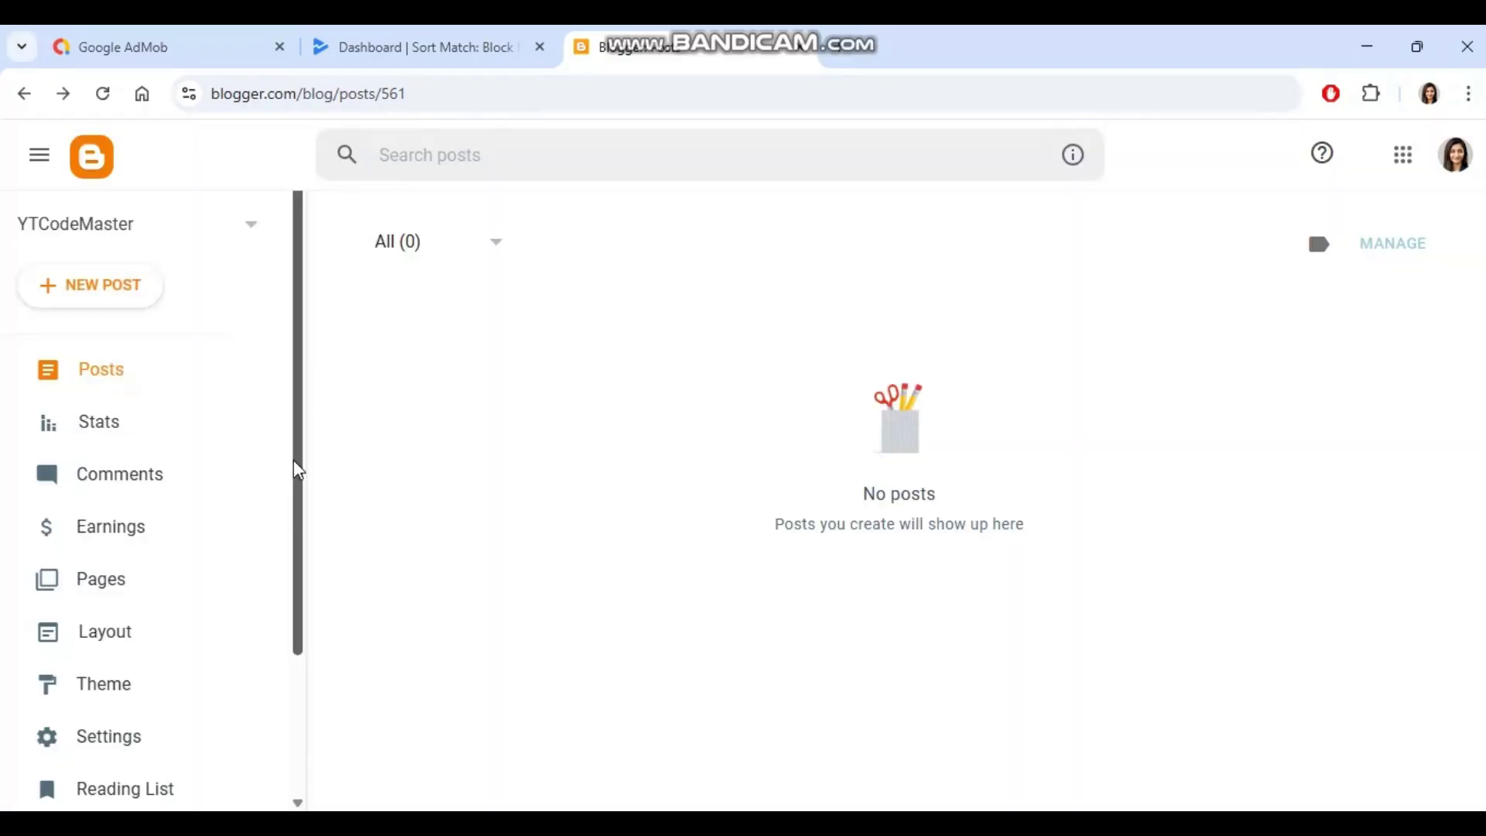
Step: View the new blog's live homepage, then return to the Blogger dashboard
{"action": "scroll", "coordinate": [298, 483], "scroll_direction": "down", "scroll_amount": 2}
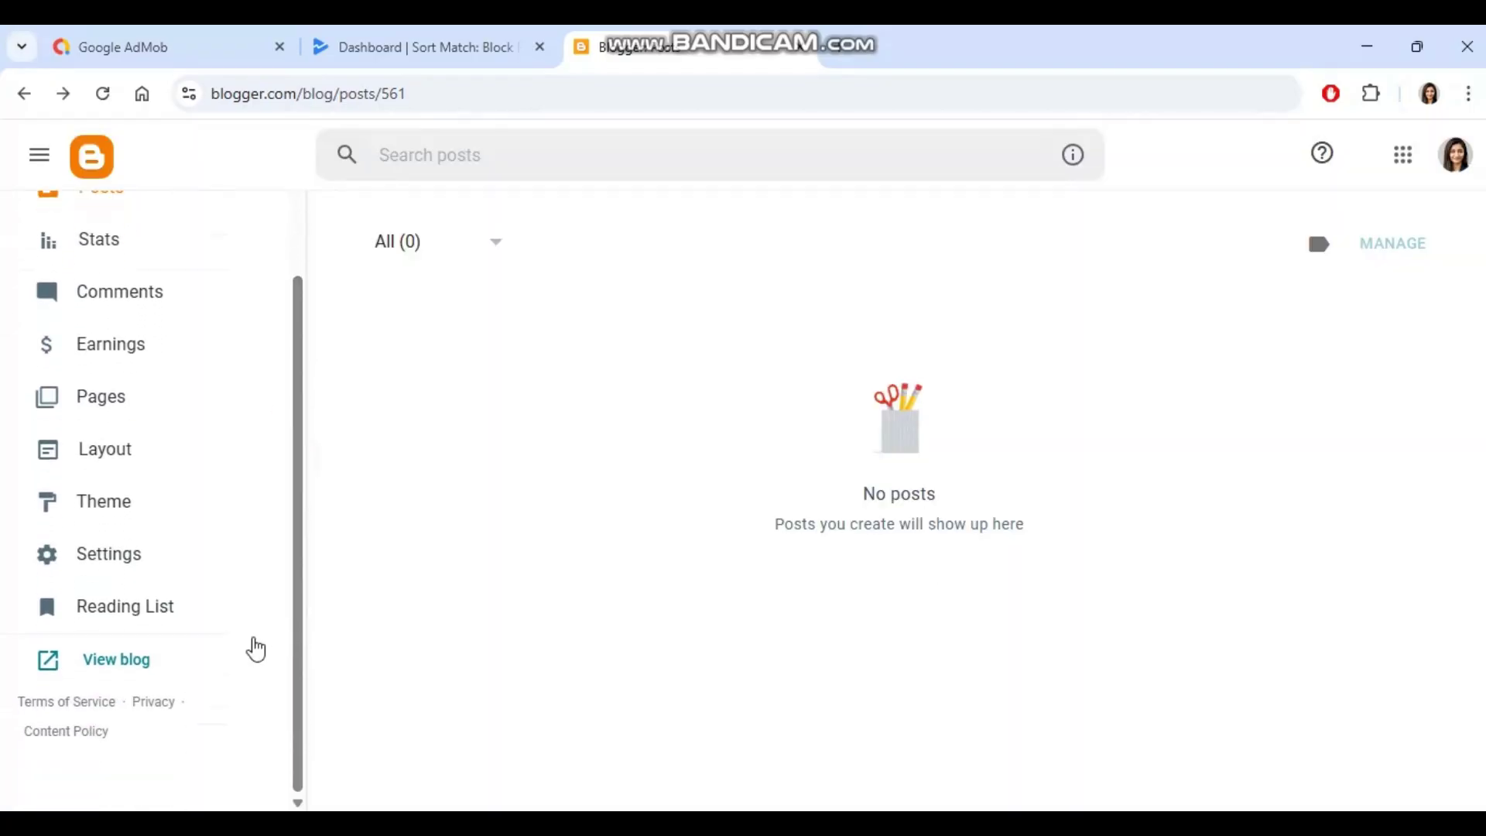
{"action": "left_click", "coordinate": [125, 665]}
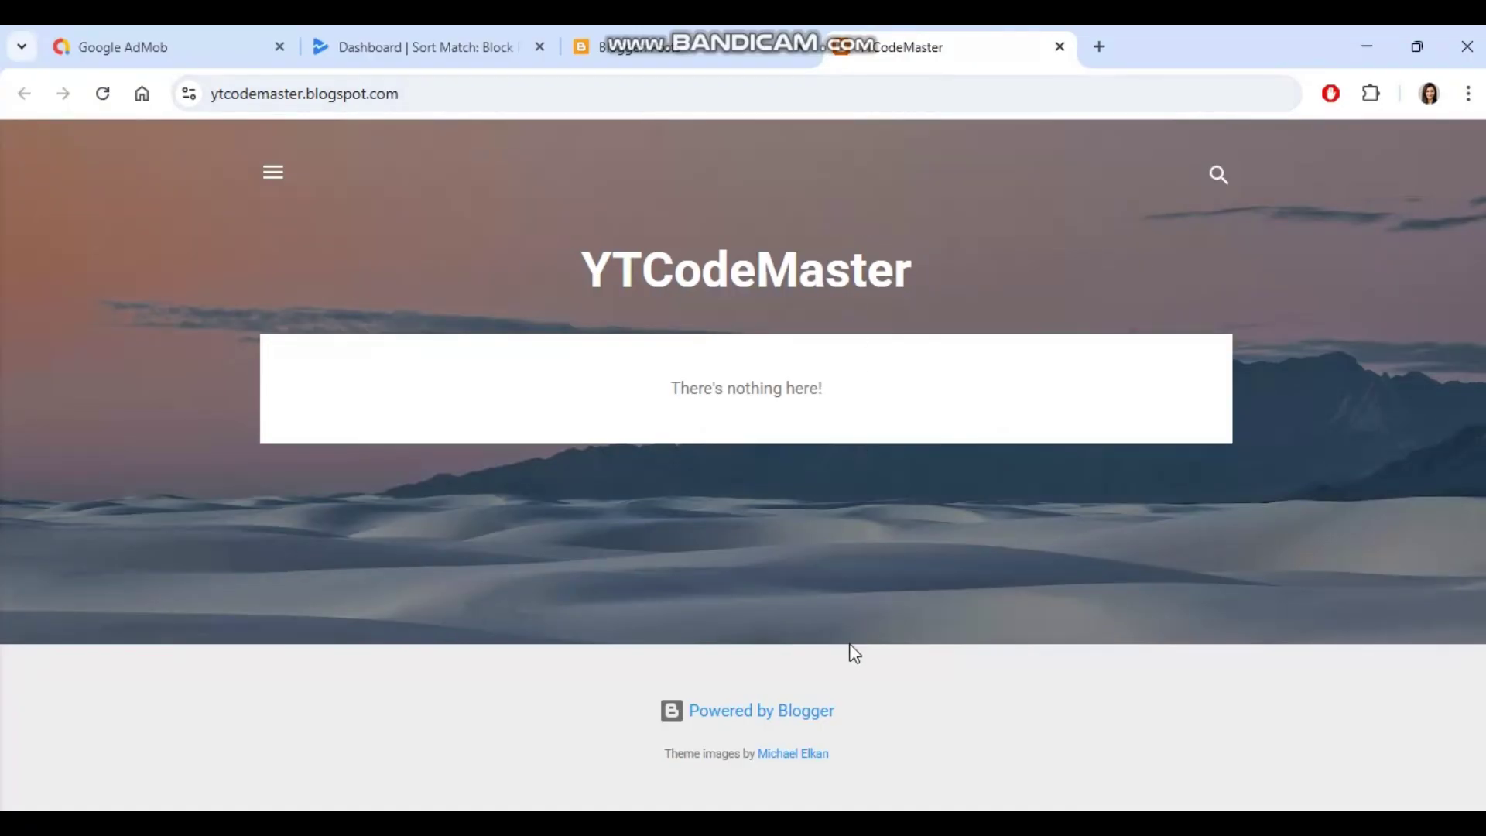
{"action": "left_click", "coordinate": [669, 47]}
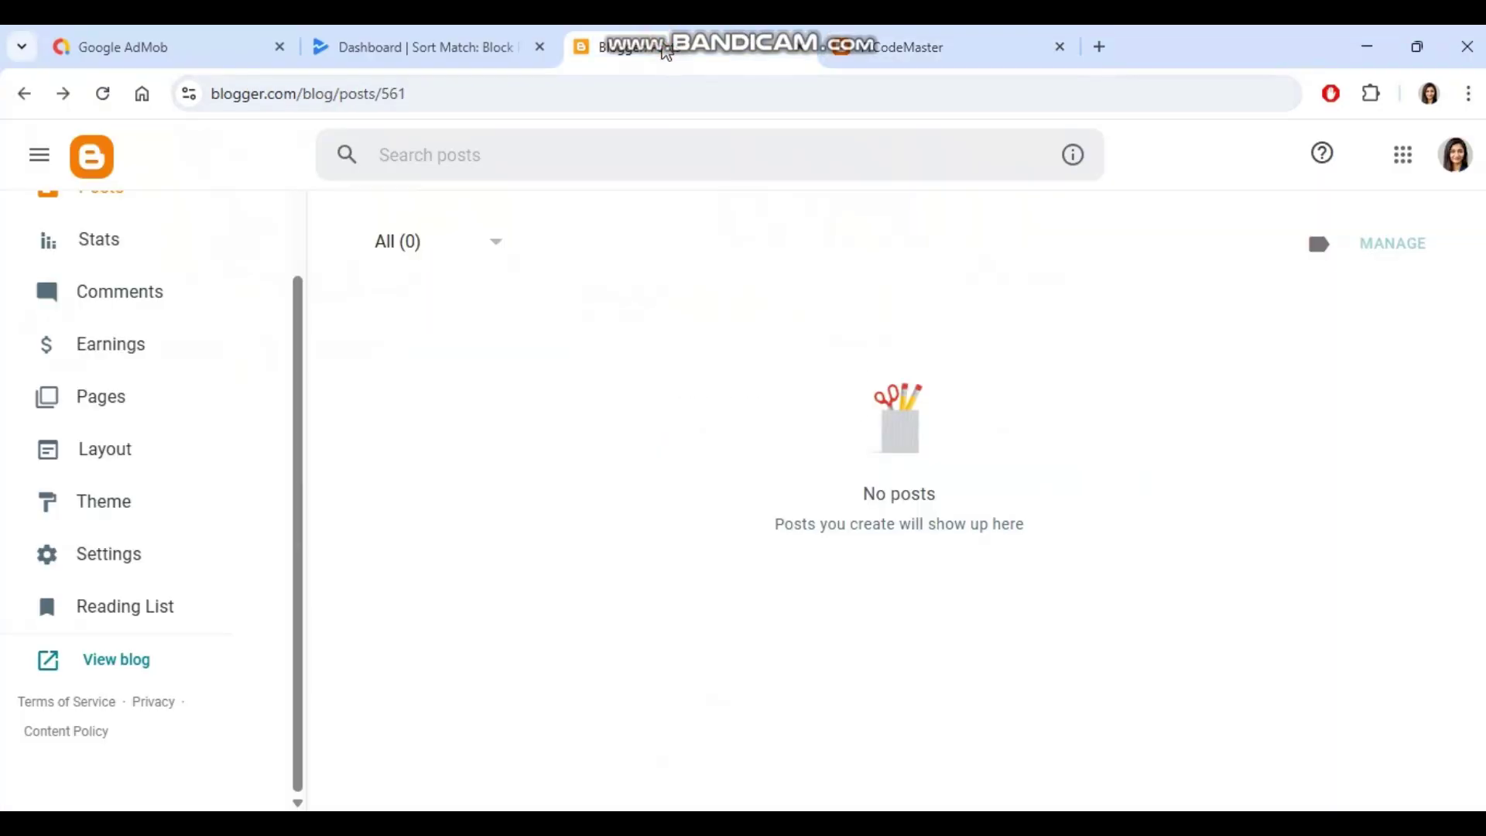
Step: In the blog's Settings, switch on Enable custom ads.txt under Monetization
{"action": "left_click", "coordinate": [109, 557]}
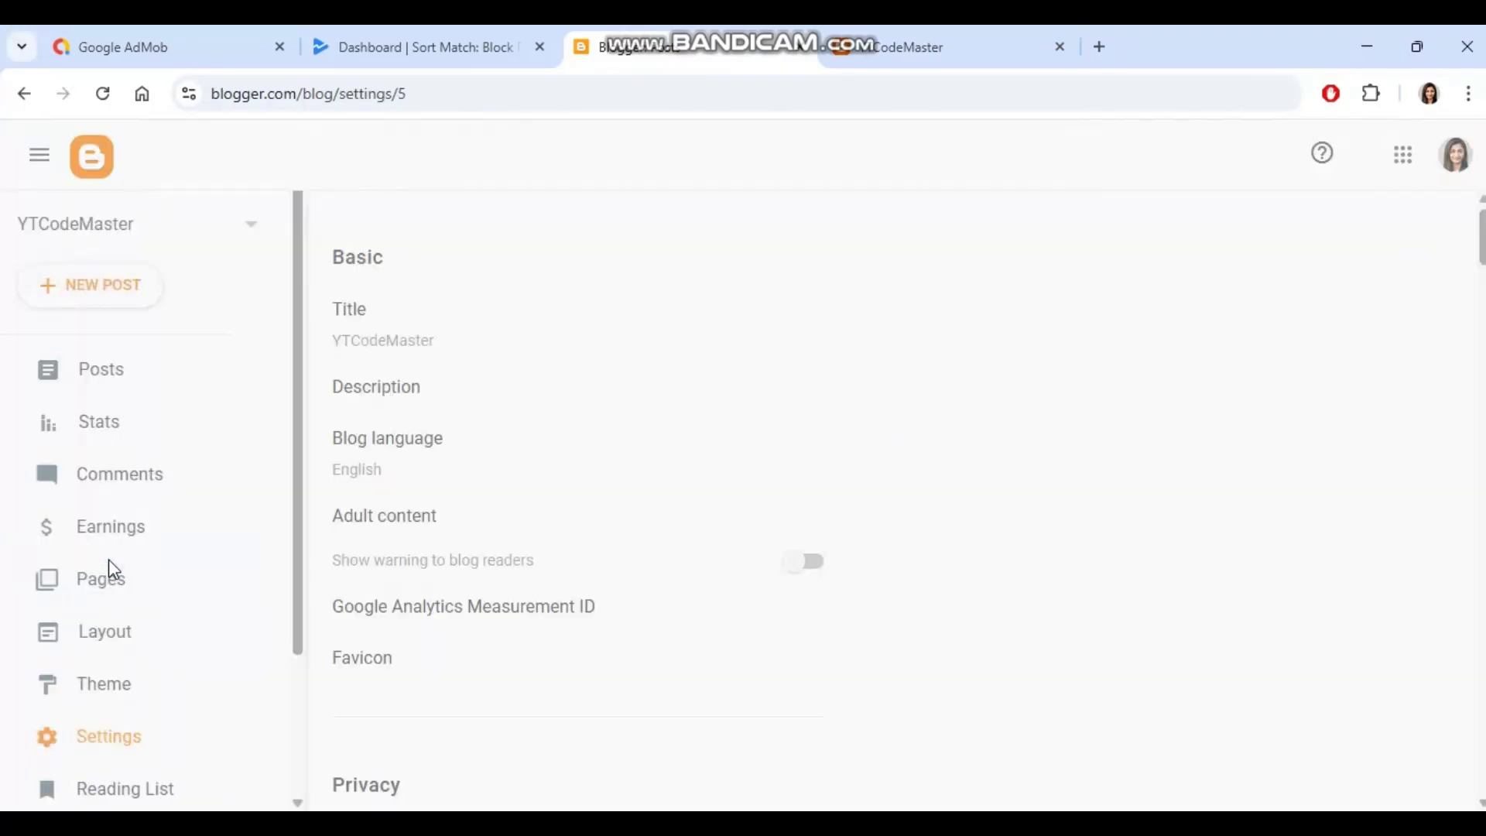
{"action": "scroll", "coordinate": [743, 503], "scroll_direction": "down", "scroll_amount": 2}
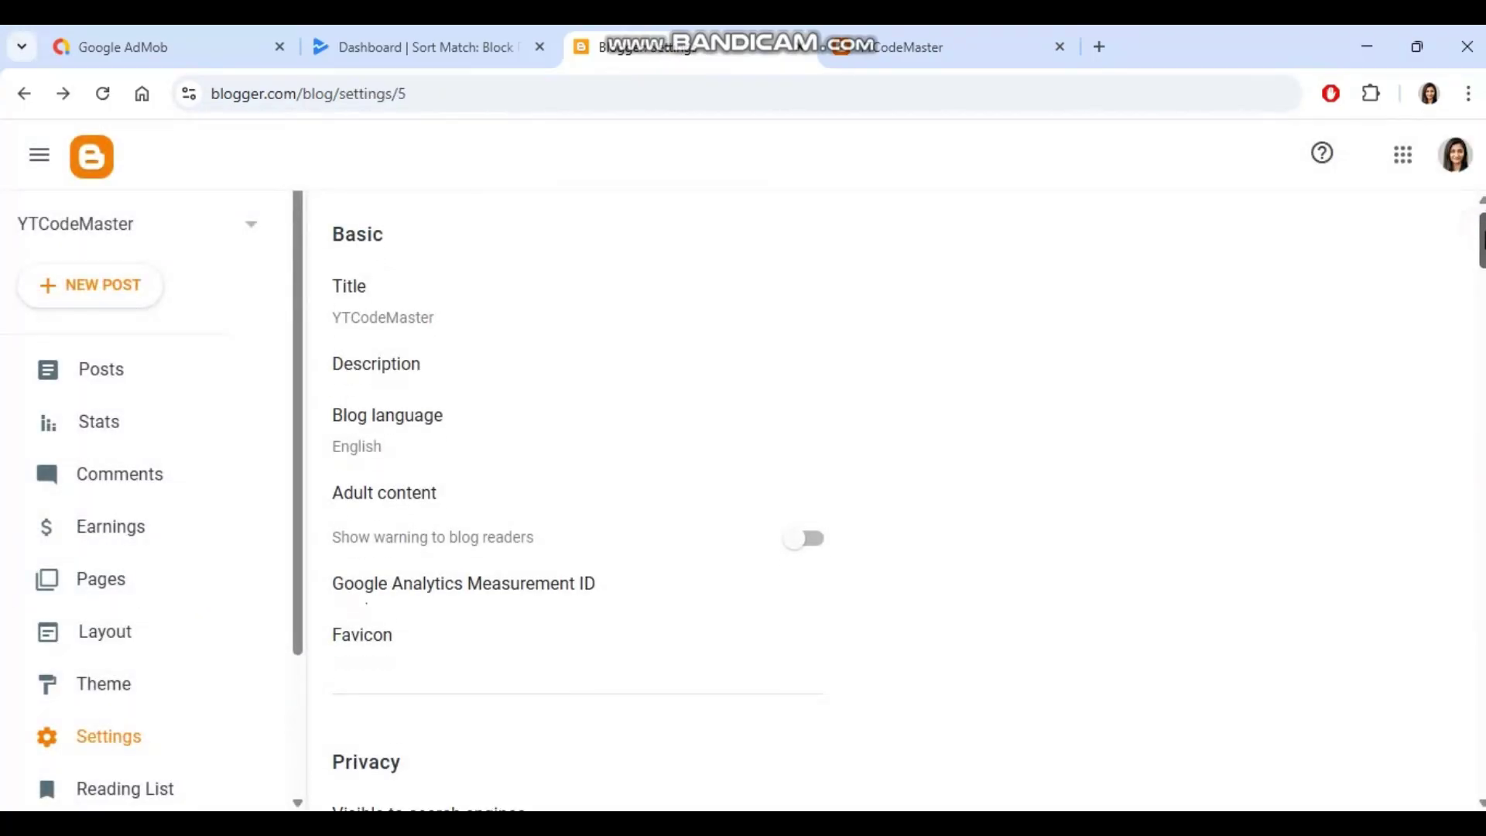
{"action": "left_click_drag", "start_coordinate": [1479, 252], "coordinate": [1479, 698]}
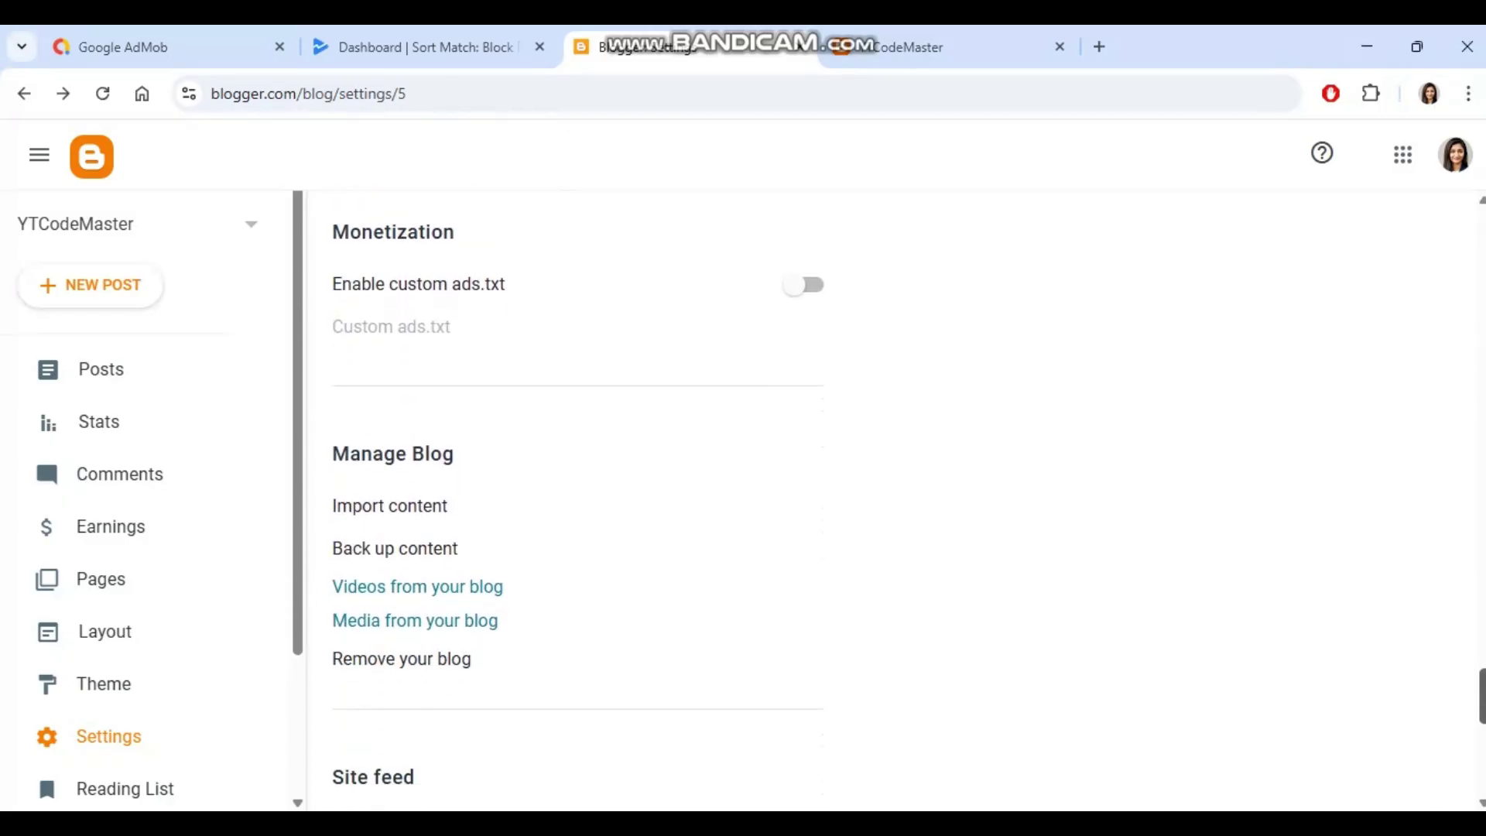
{"action": "scroll", "coordinate": [697, 505], "scroll_direction": "up", "scroll_amount": 3}
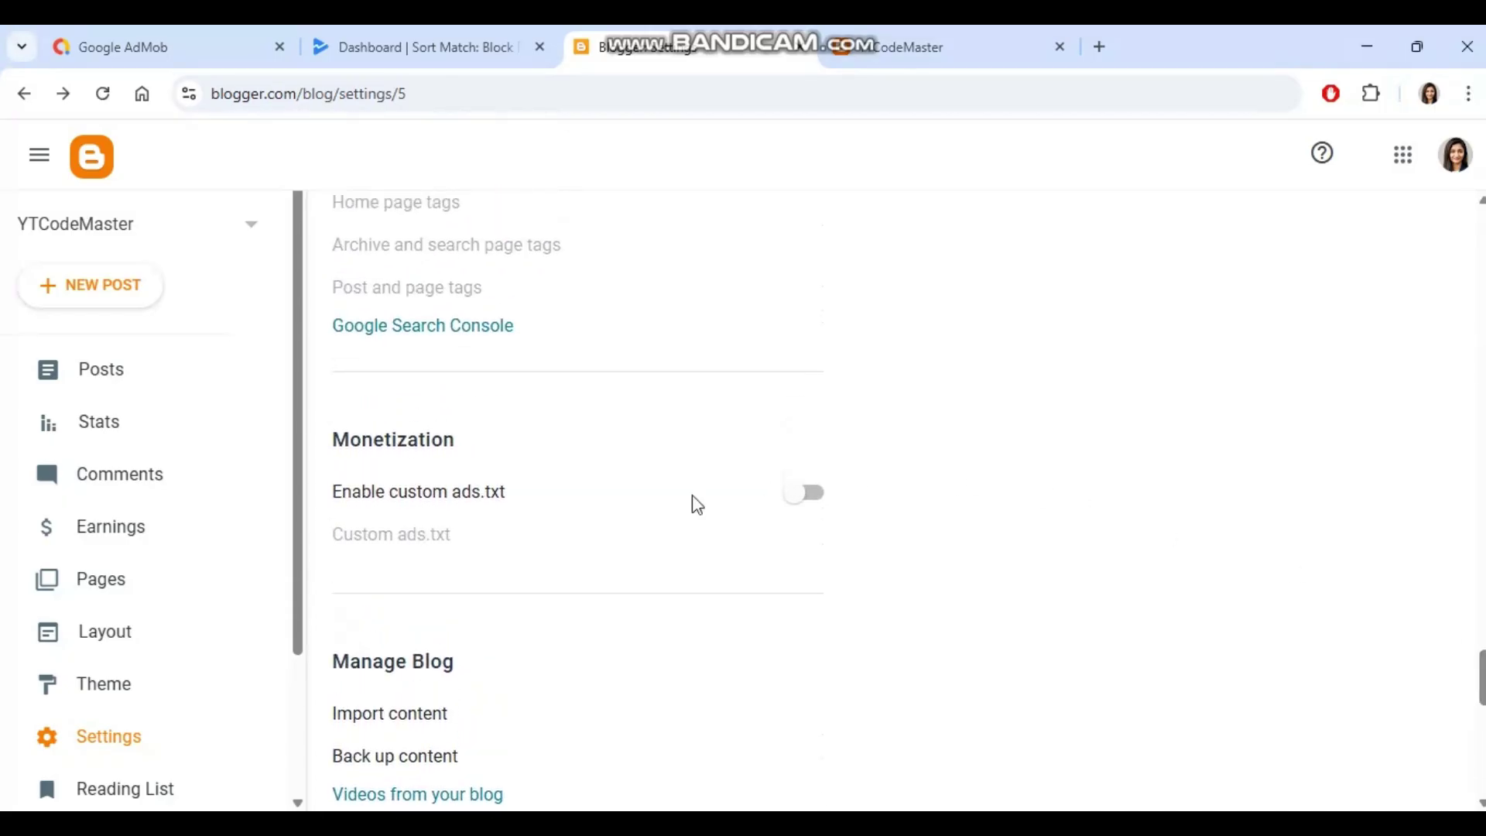
{"action": "left_click_drag", "start_coordinate": [333, 495], "coordinate": [518, 491]}
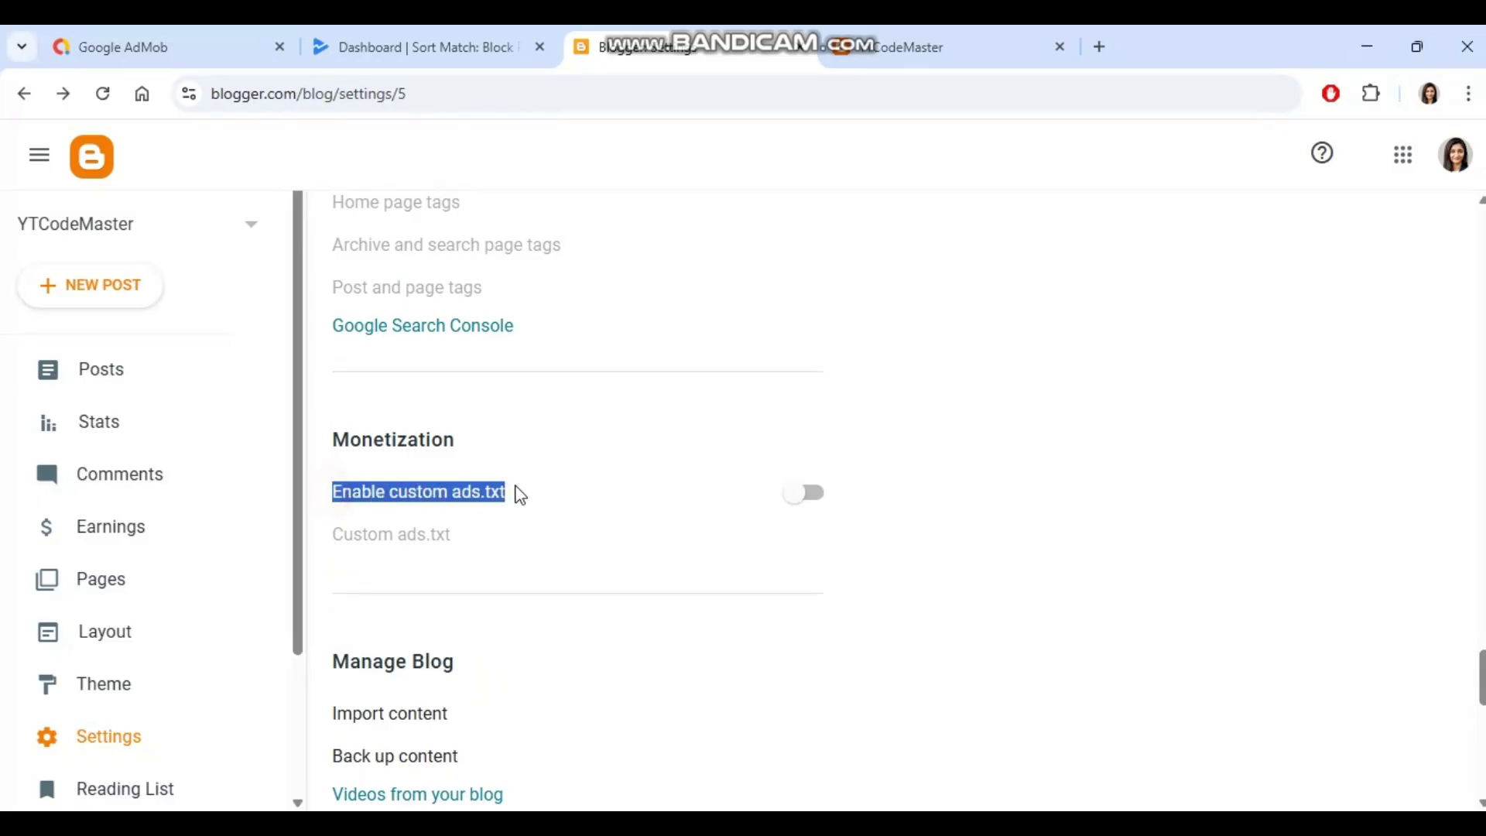
{"action": "left_click", "coordinate": [802, 503]}
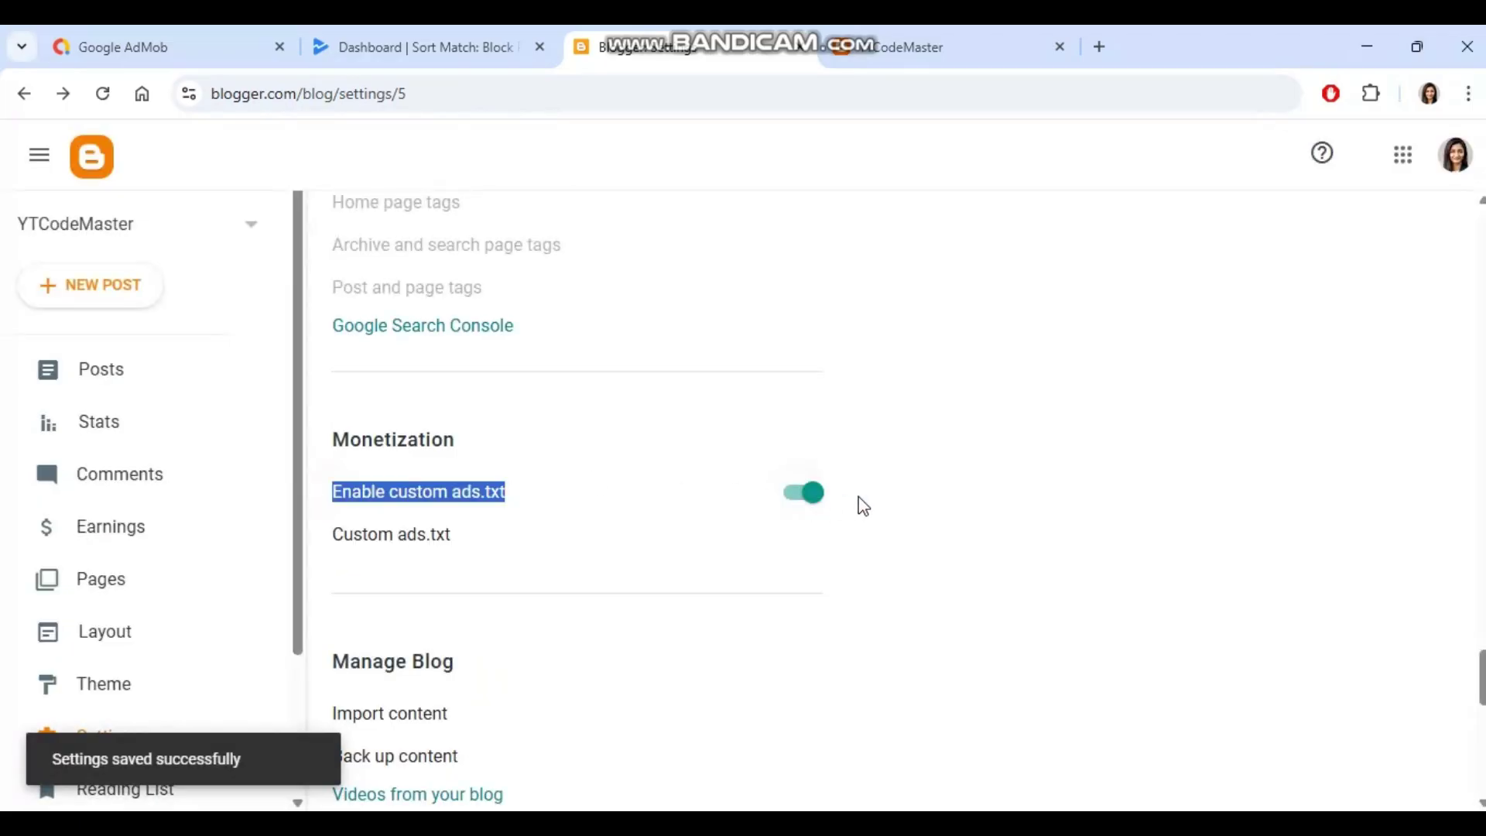
Step: Paste AdMob's google.com DIRECT snippet into the blog's Custom ads.txt field and save it
{"action": "left_click", "coordinate": [427, 539]}
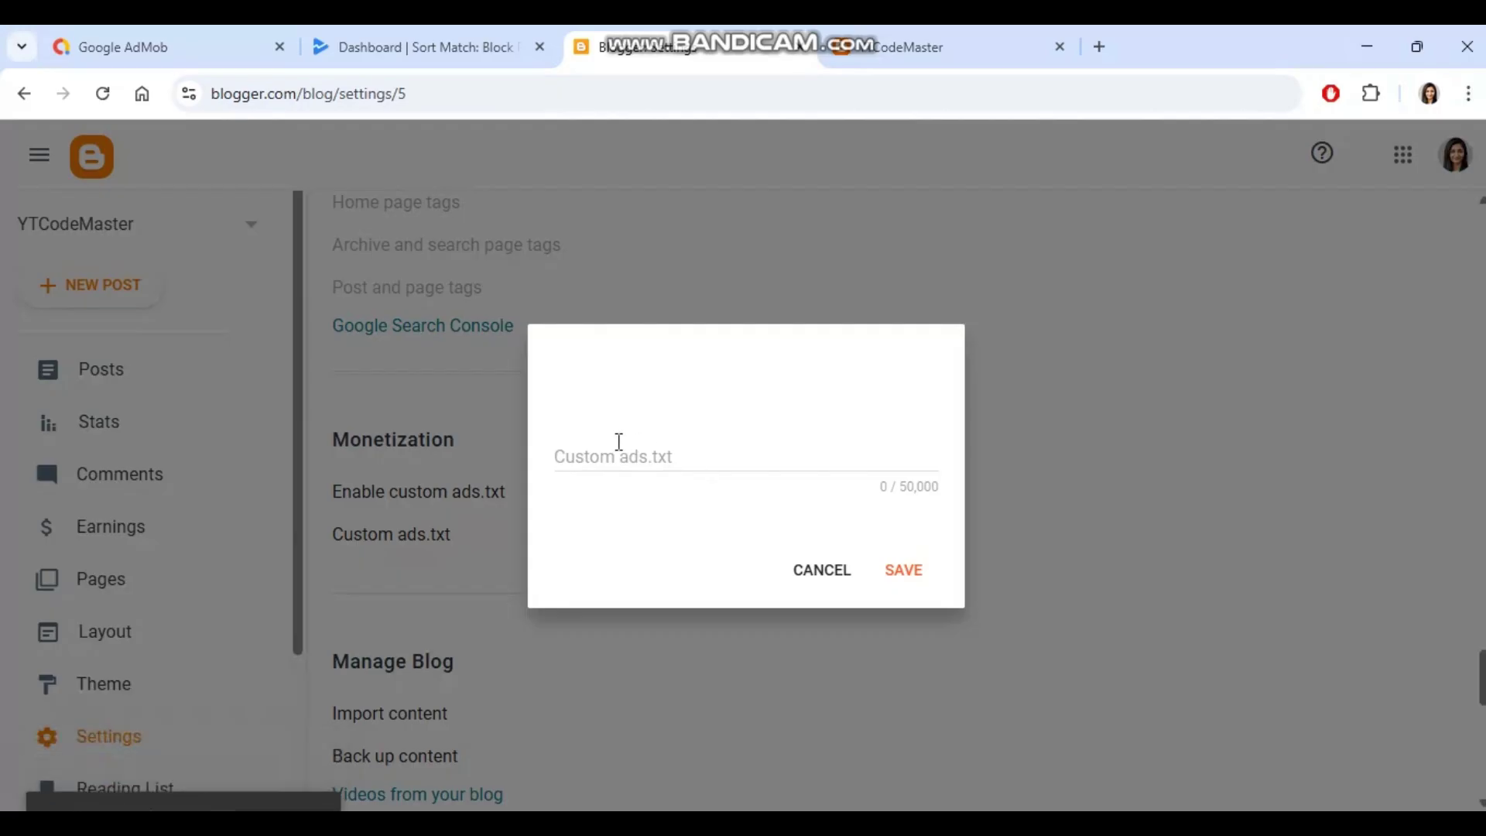
{"action": "left_click", "coordinate": [133, 37]}
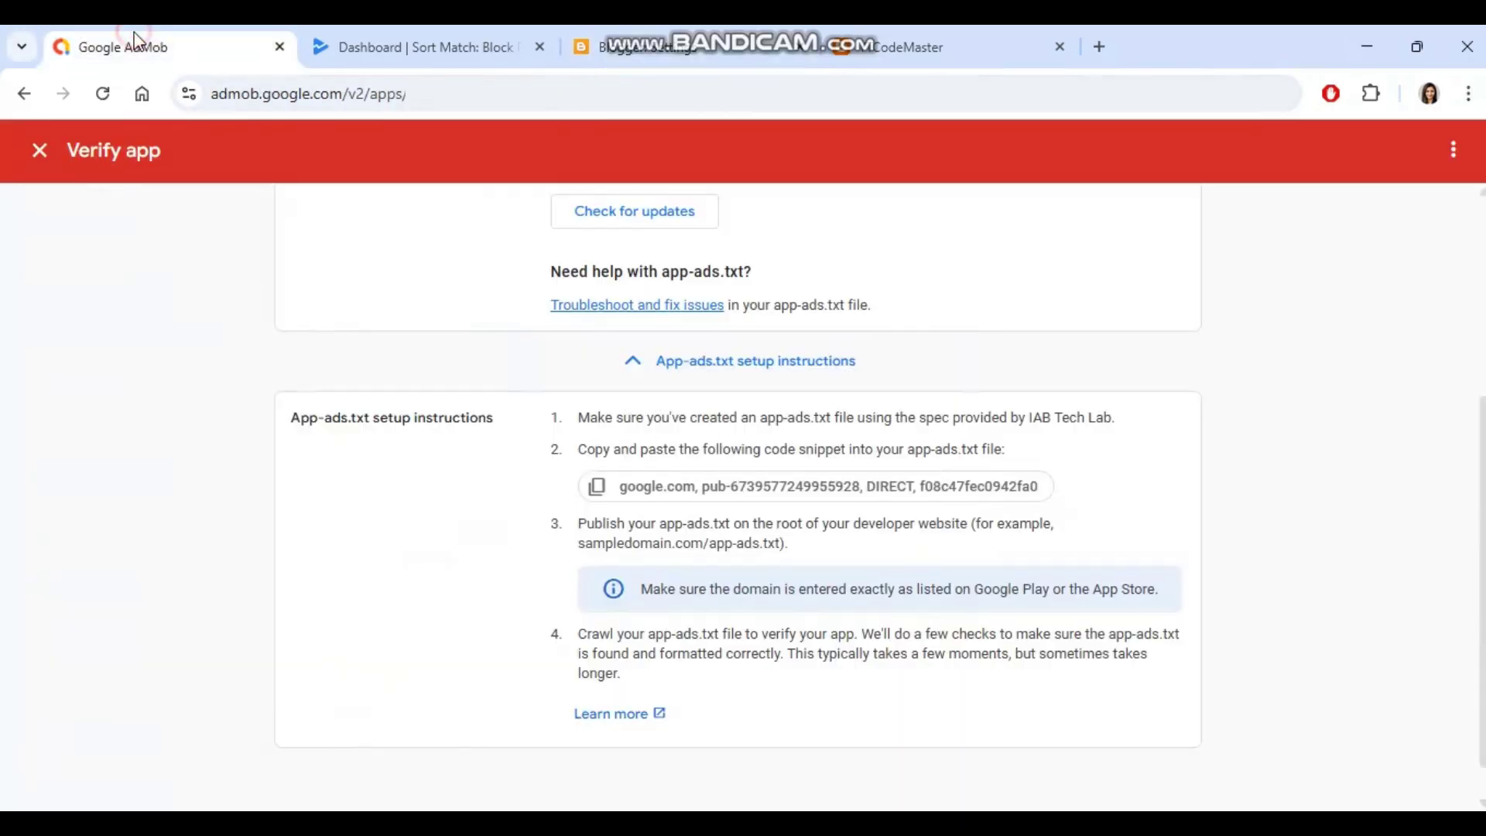
{"action": "left_click", "coordinate": [595, 489]}
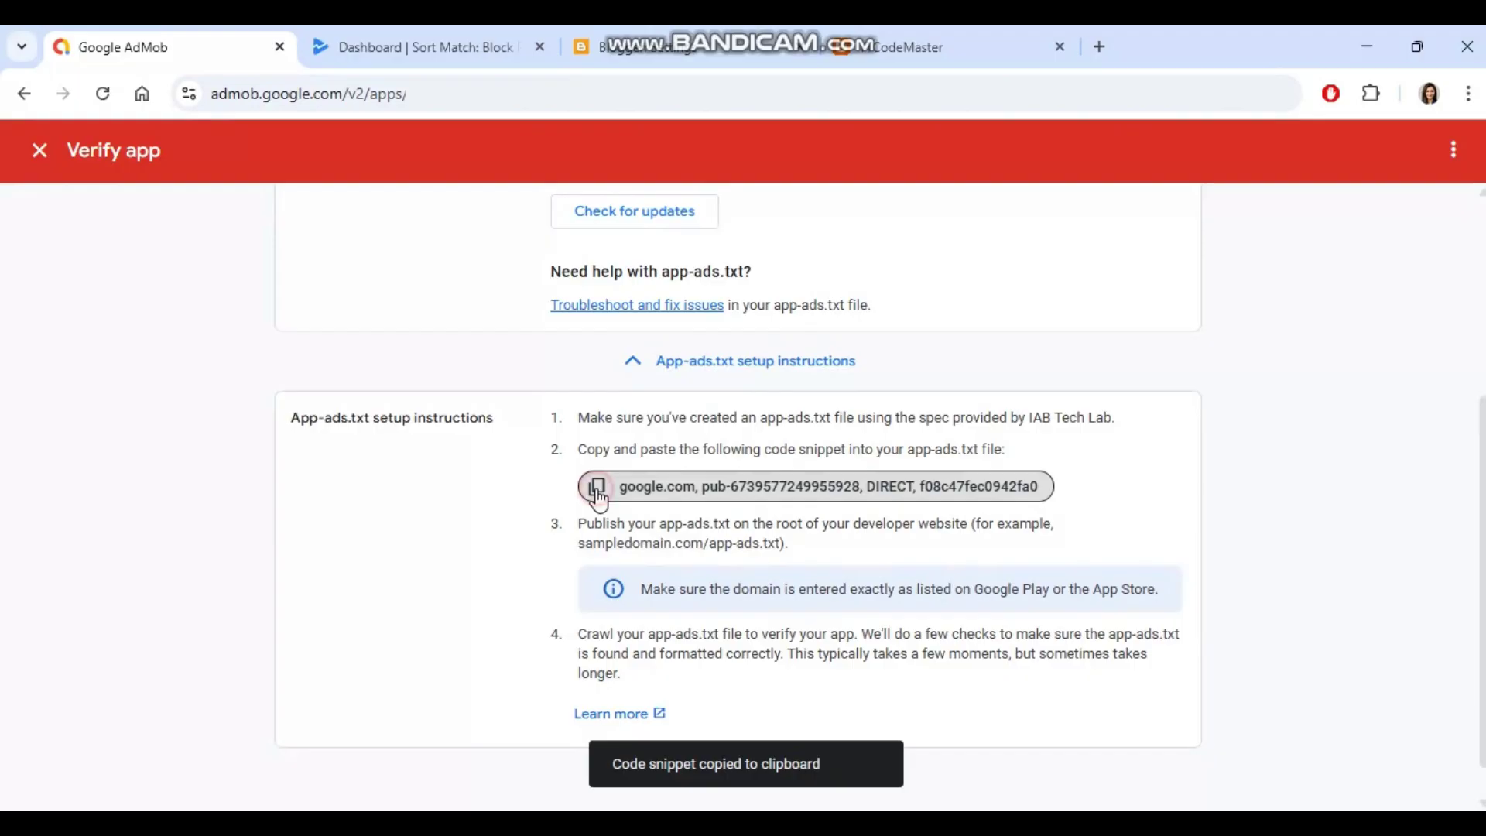
{"action": "left_click", "coordinate": [703, 54]}
{"action": "left_click", "coordinate": [587, 458]}
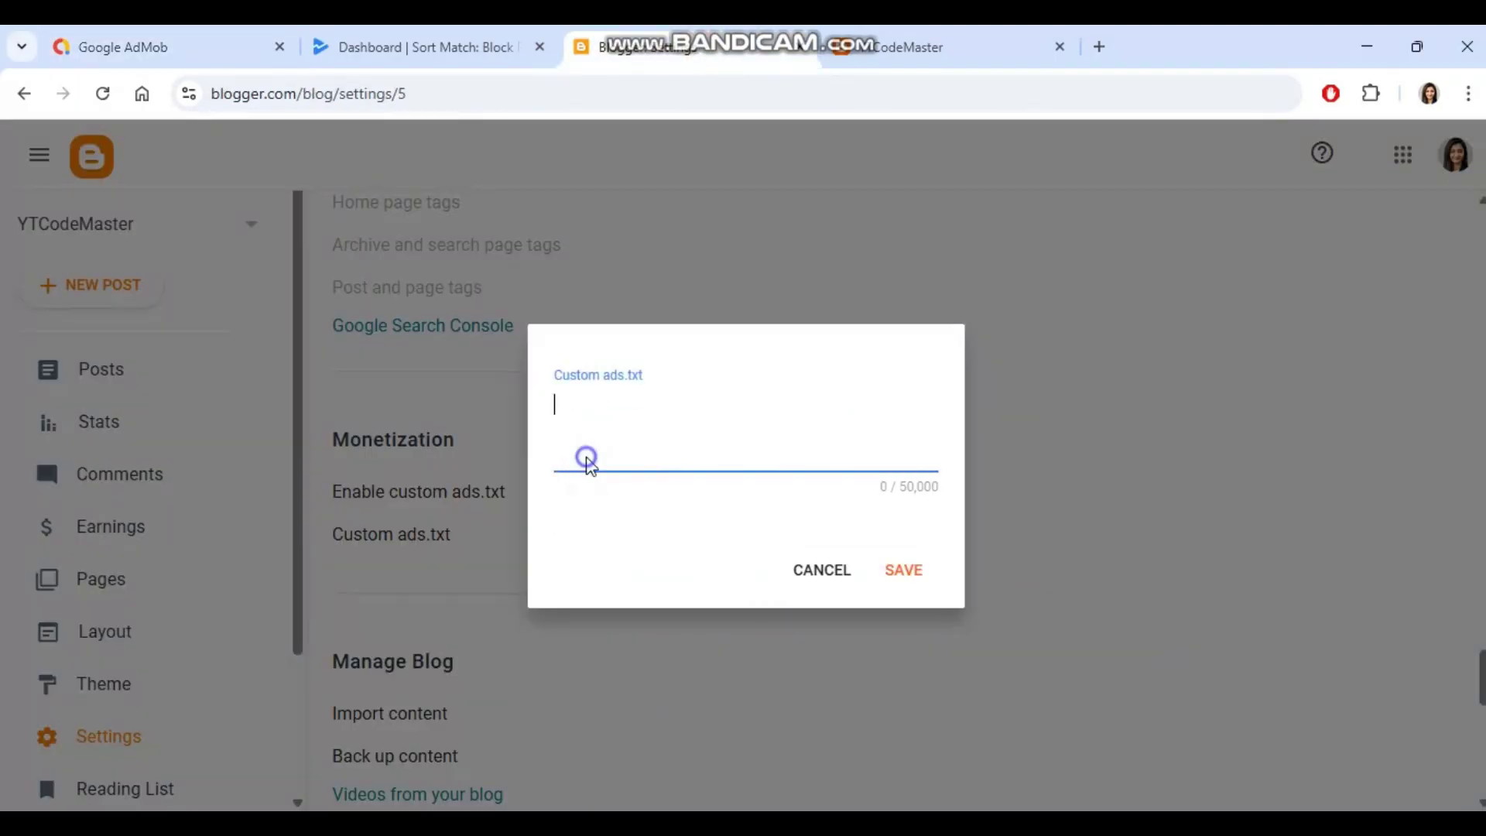
{"action": "right_click", "coordinate": [587, 462]}
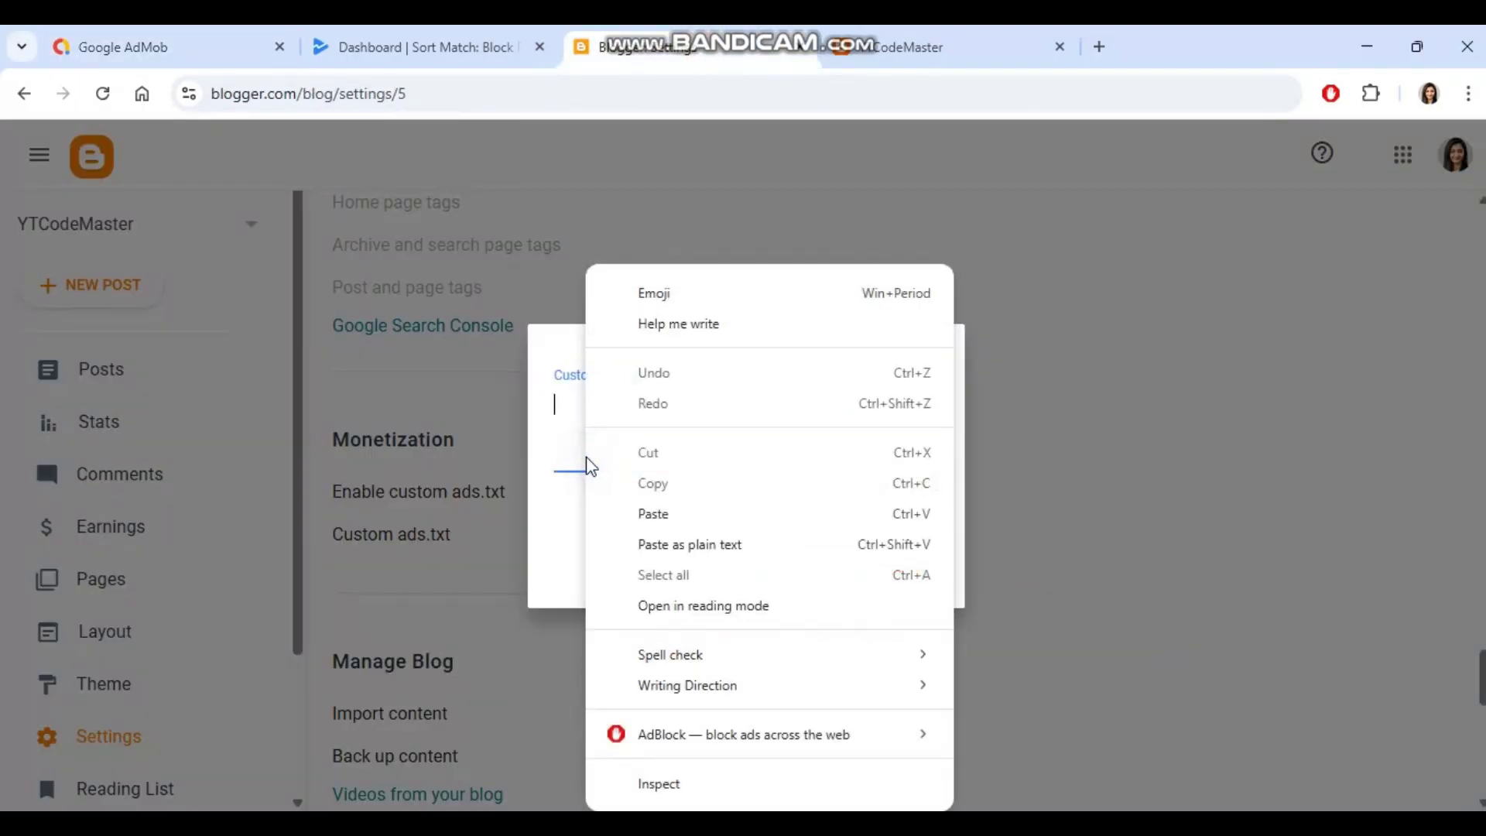
{"action": "left_click", "coordinate": [653, 513]}
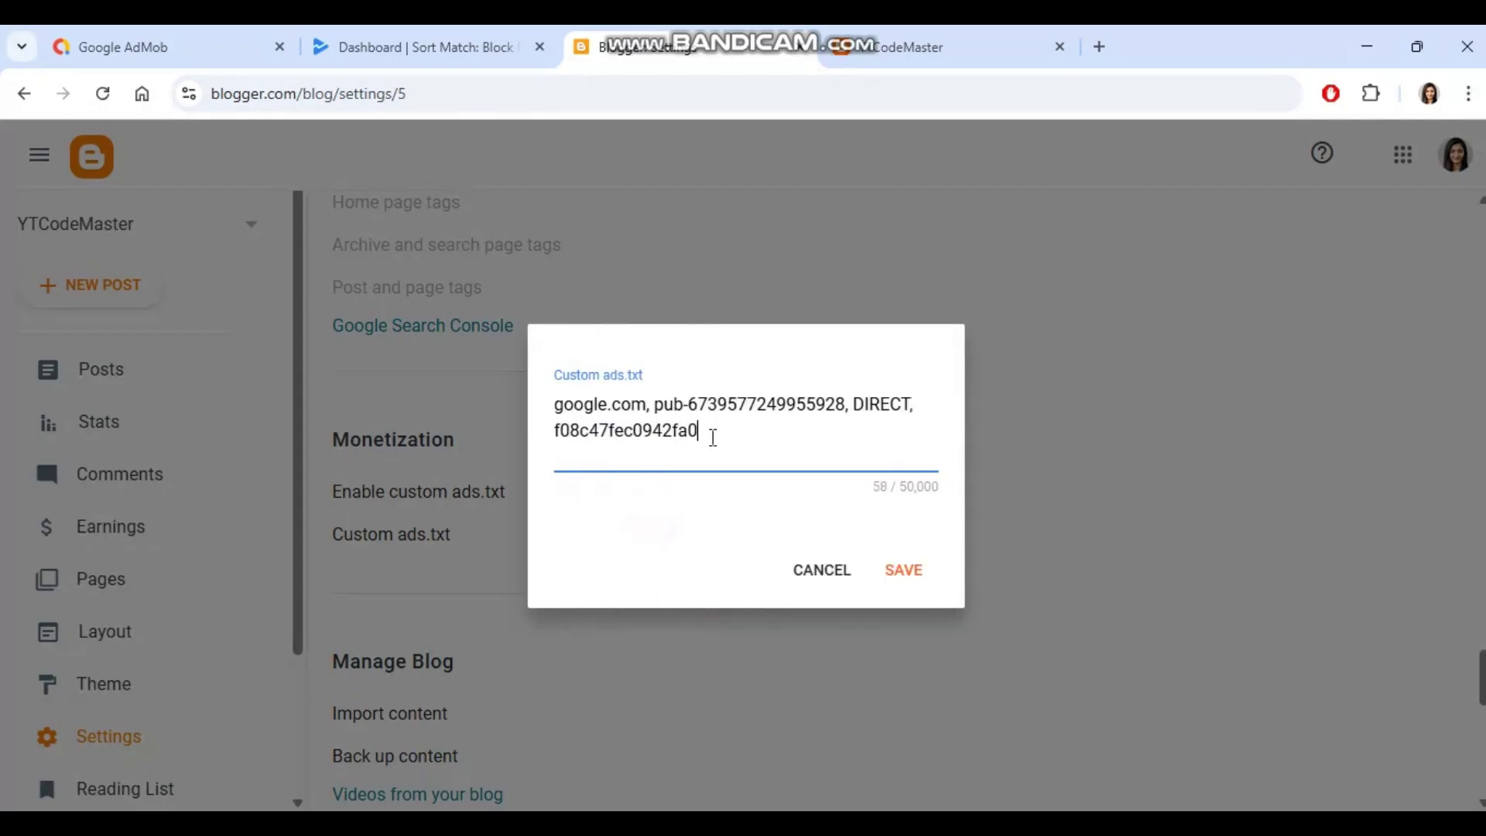
{"action": "left_click", "coordinate": [911, 568]}
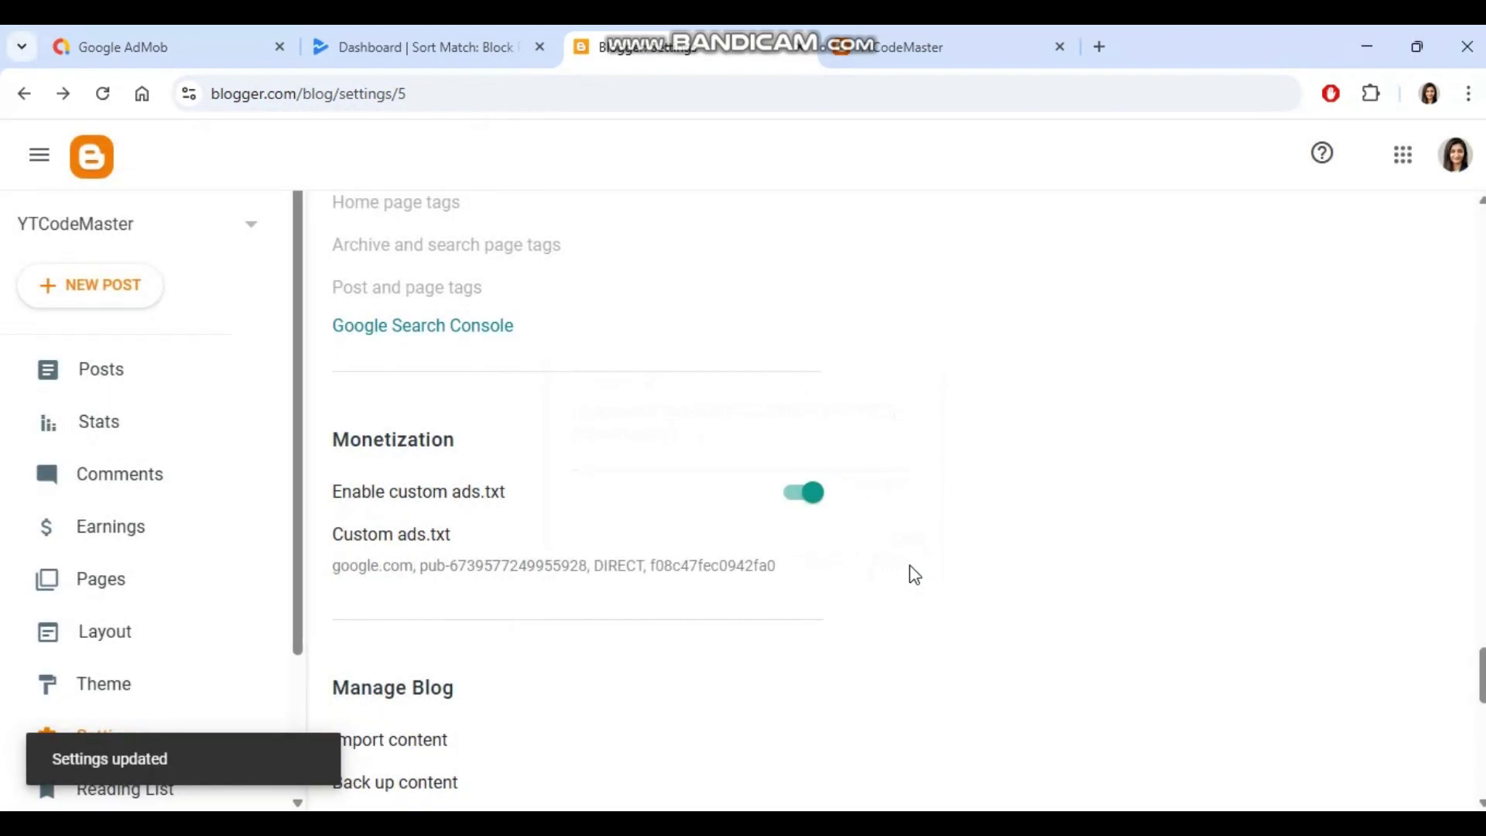
Step: Open the blog's Custom redirects list and begin adding a new redirect
{"action": "left_click", "coordinate": [456, 495]}
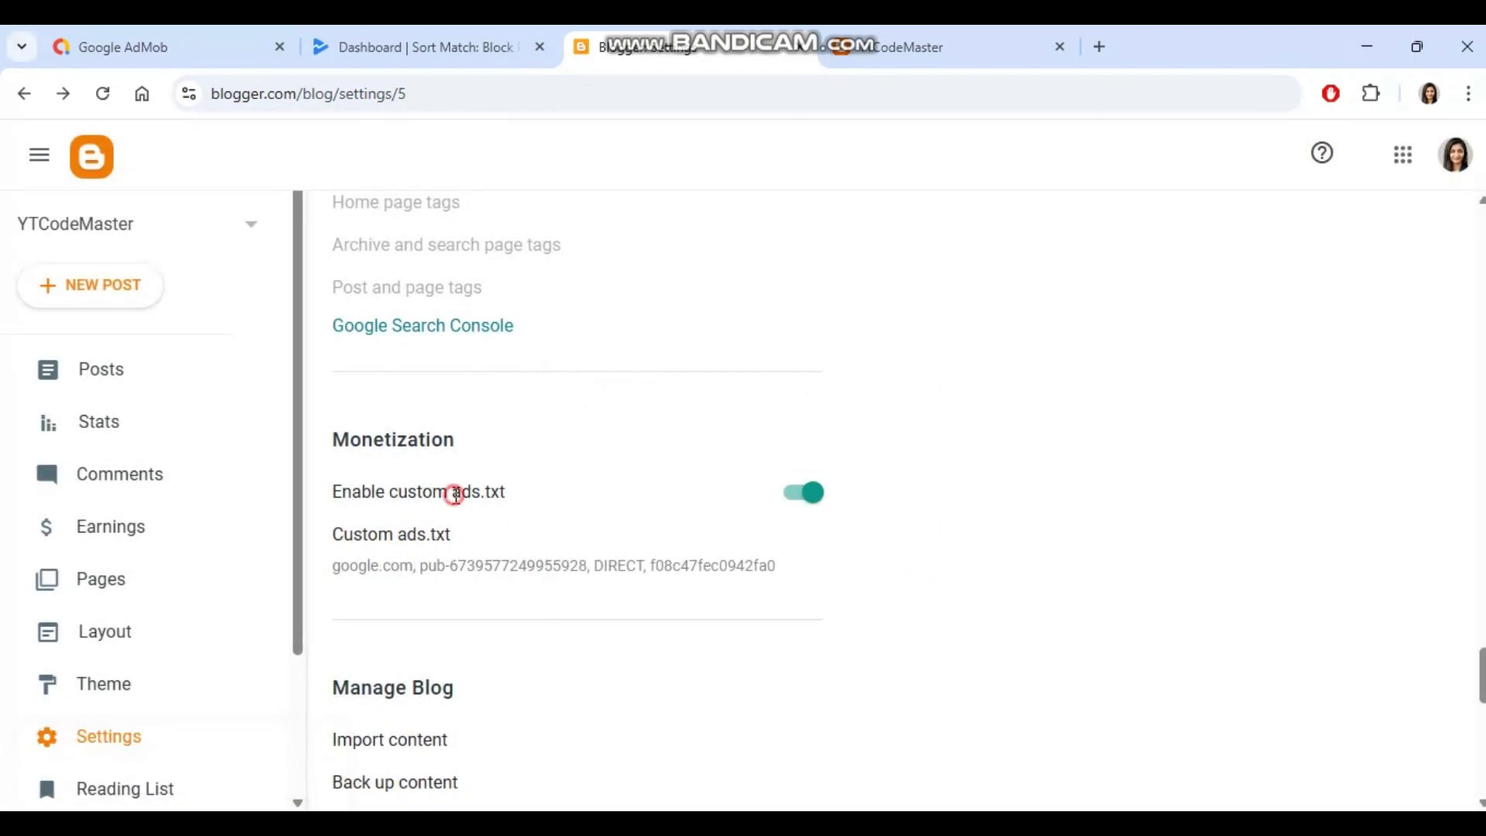
{"action": "left_click_drag", "start_coordinate": [456, 495], "coordinate": [507, 494]}
{"action": "left_click", "coordinate": [567, 503]}
{"action": "scroll", "coordinate": [624, 503], "scroll_direction": "up", "scroll_amount": 3}
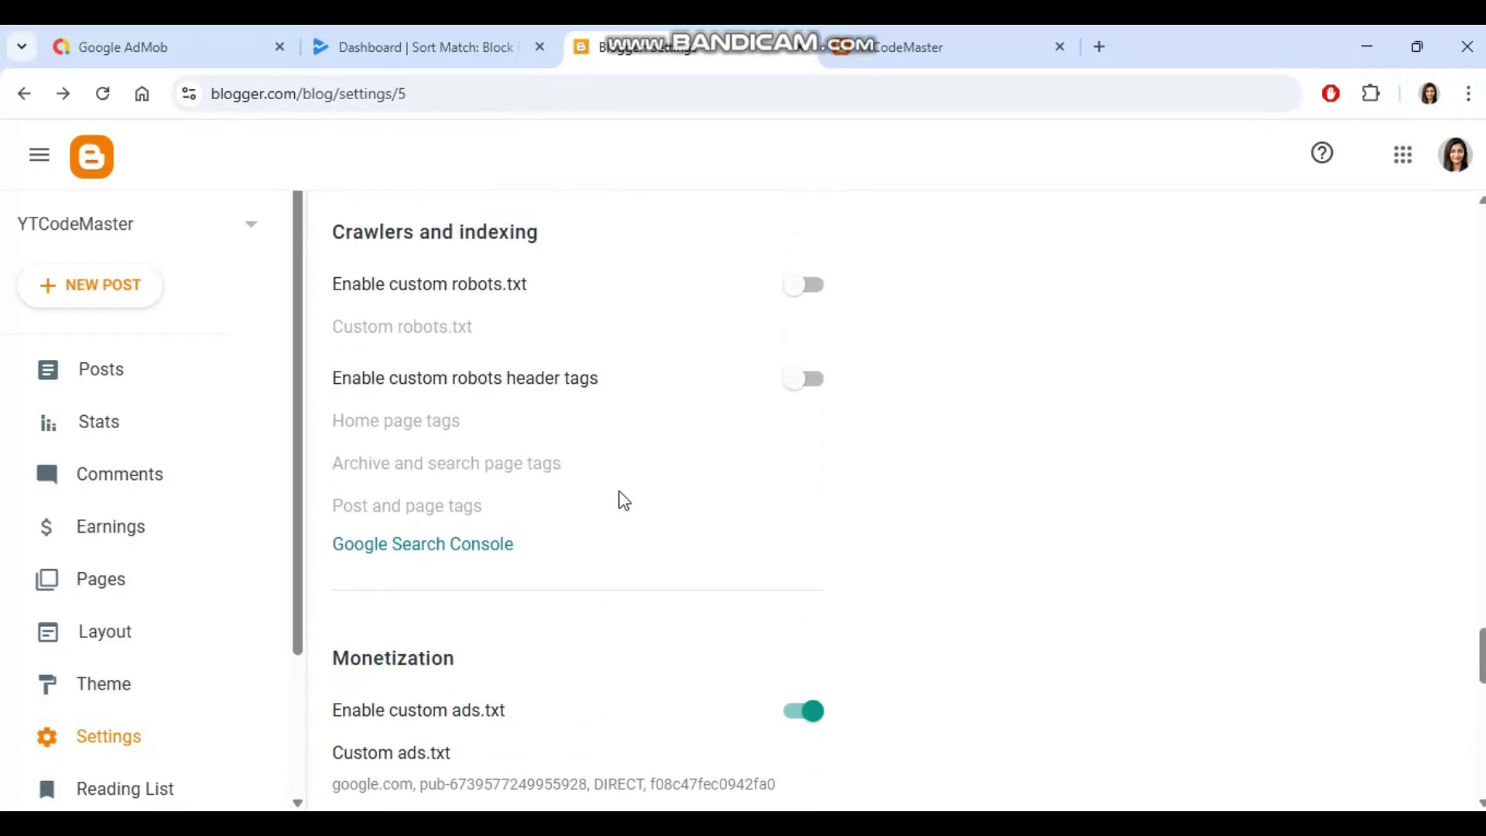
{"action": "scroll", "coordinate": [622, 500], "scroll_direction": "up", "scroll_amount": 5}
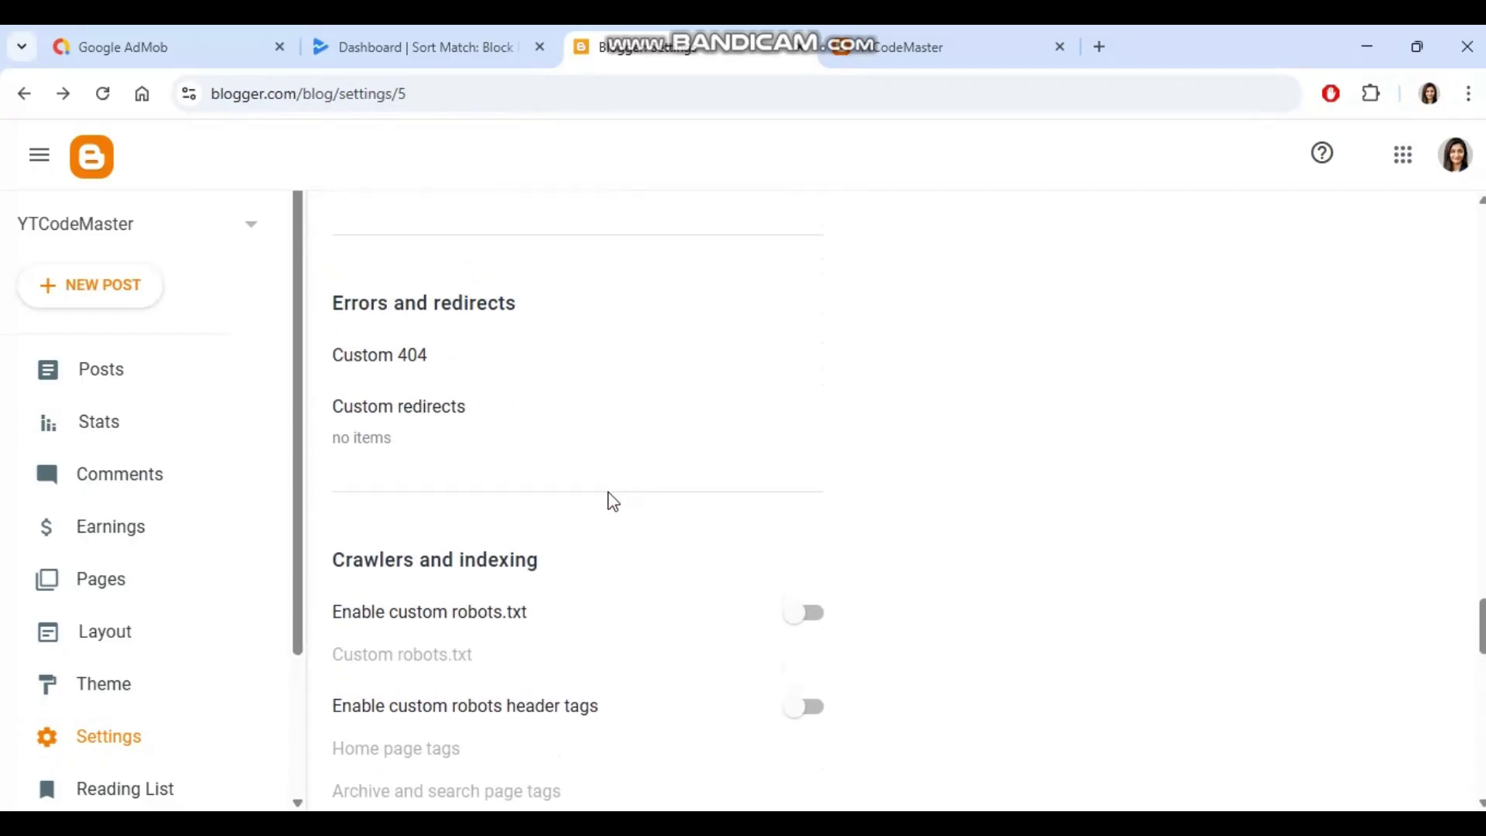
{"action": "left_click", "coordinate": [393, 431]}
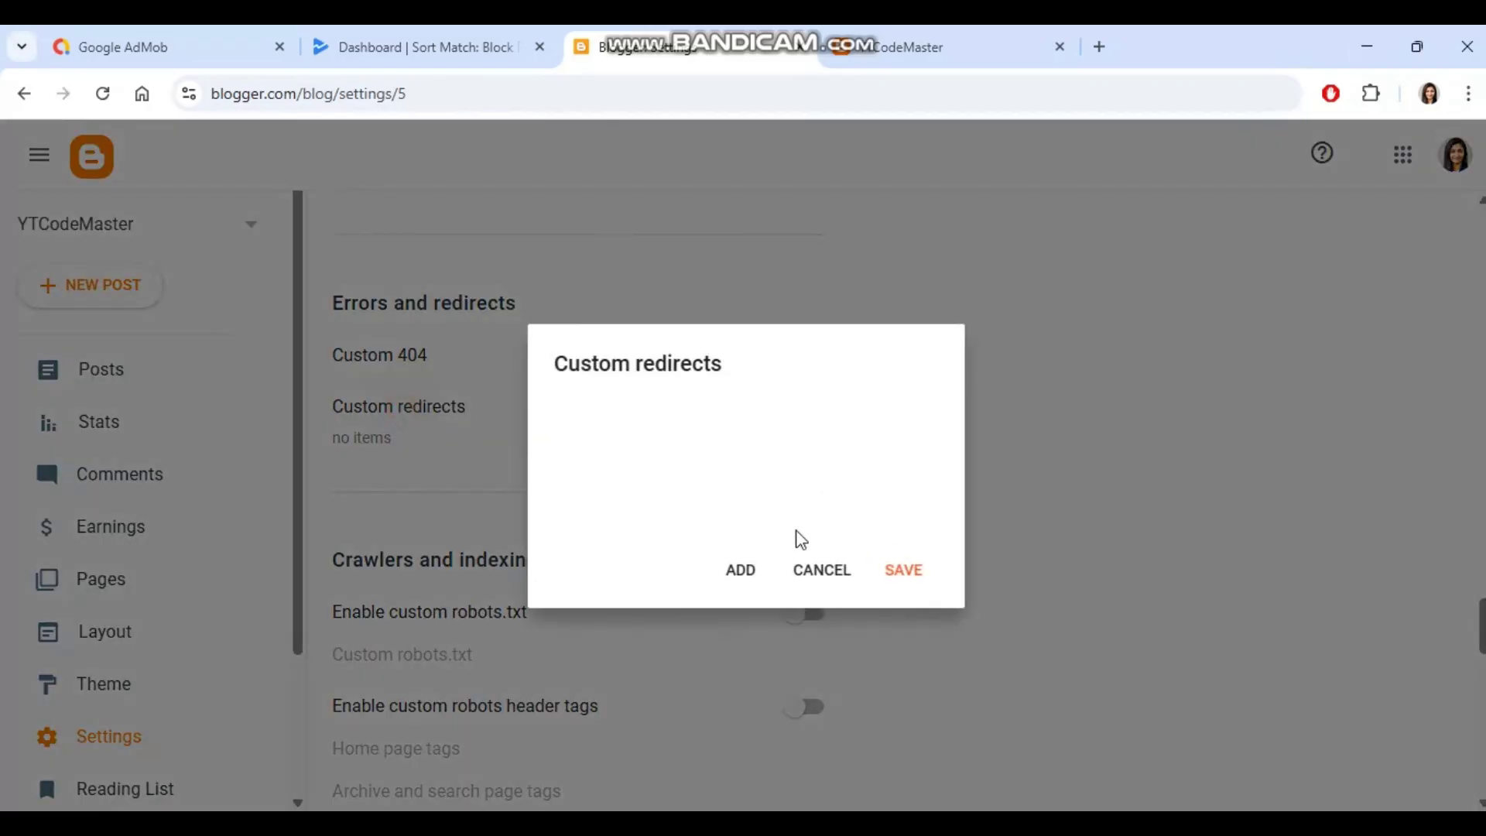
{"action": "left_click", "coordinate": [729, 573]}
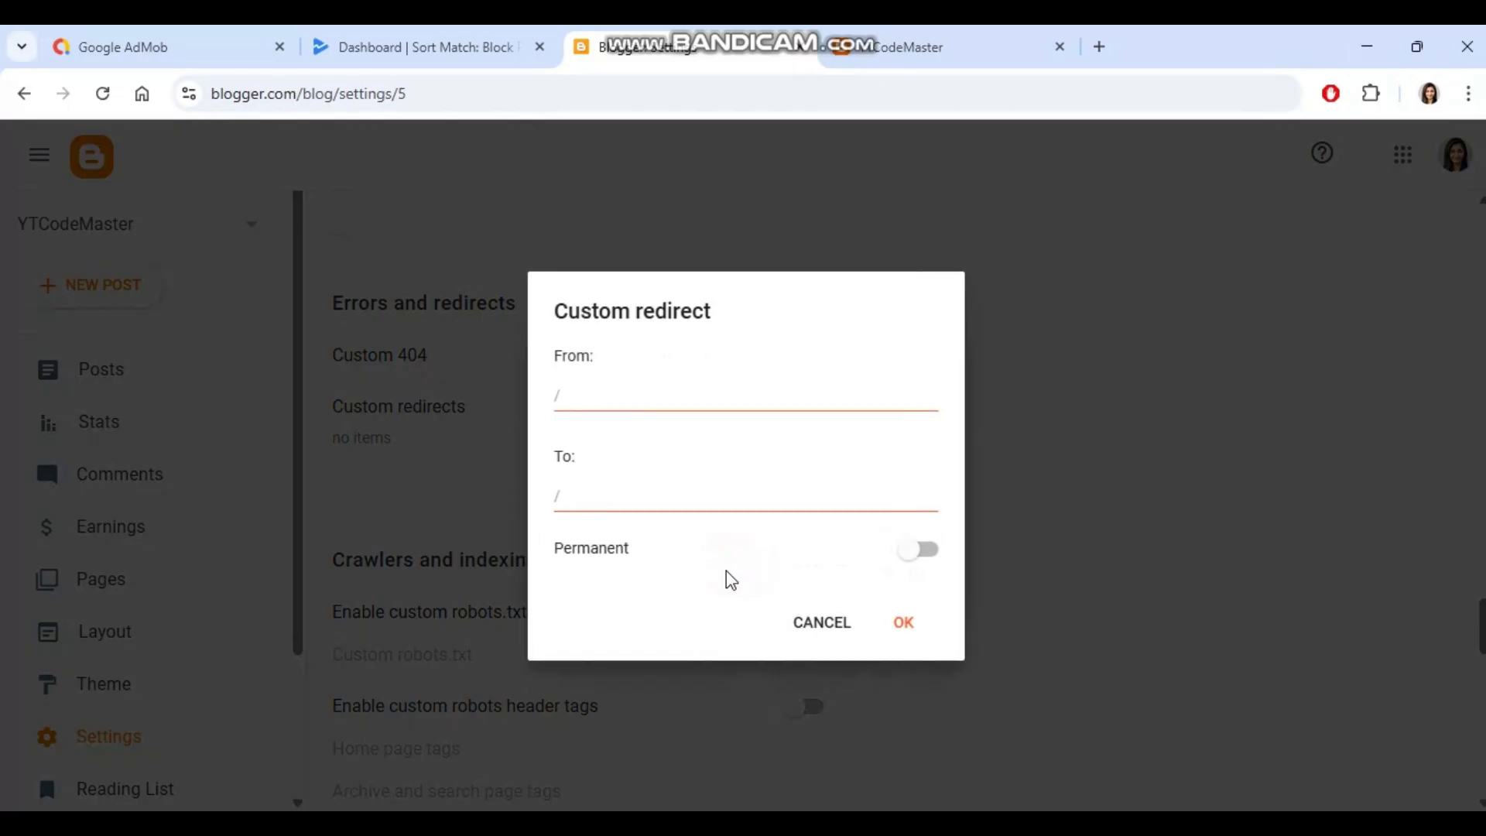
Step: Set a permanent redirect from app-ads.txt to ads.txt and save the custom redirects
{"action": "left_click", "coordinate": [102, 40]}
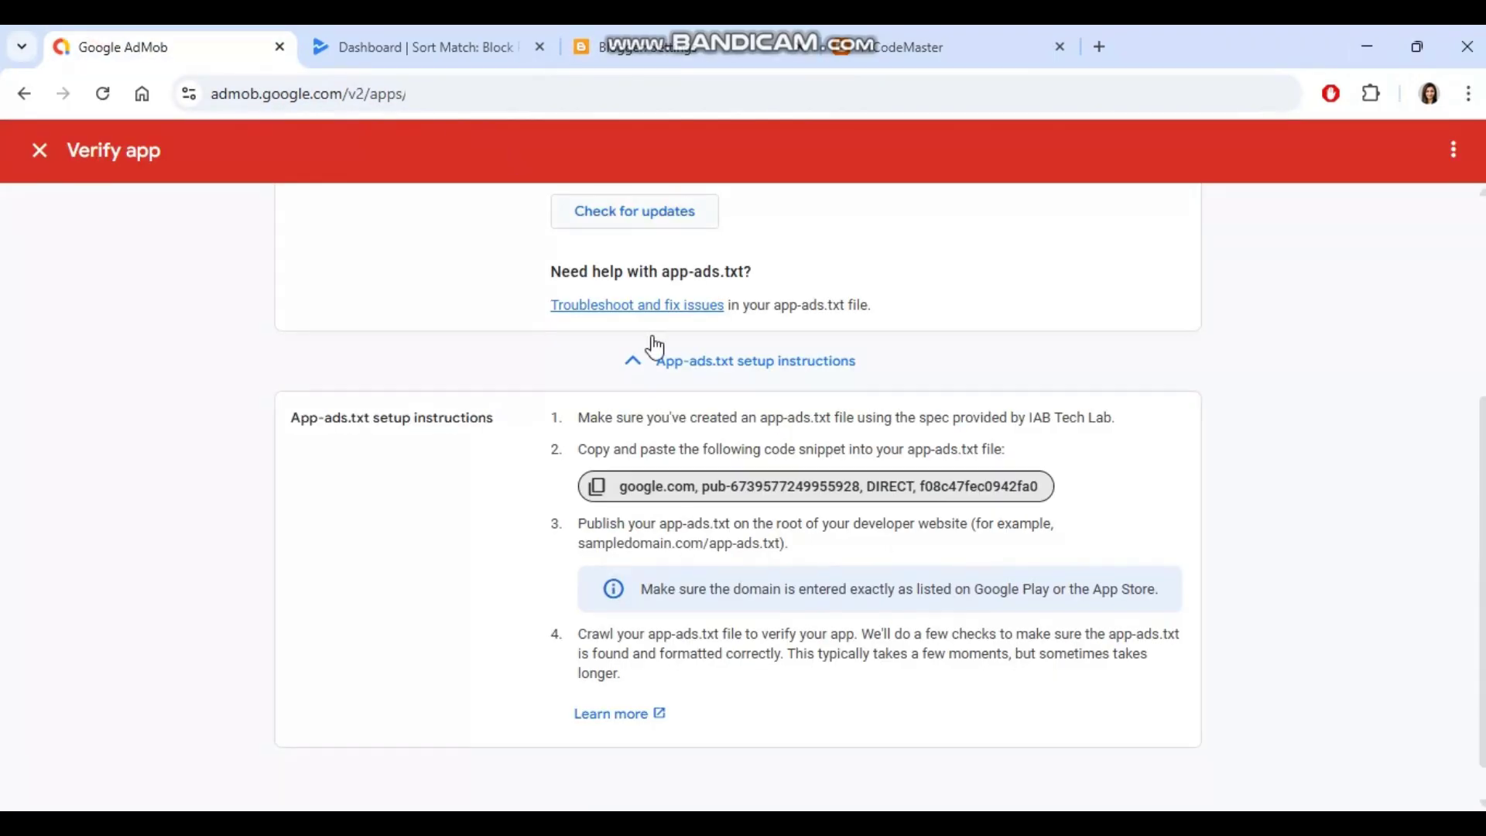
{"action": "left_click_drag", "start_coordinate": [760, 418], "coordinate": [832, 421]}
{"action": "key", "text": "ctrl+c"}
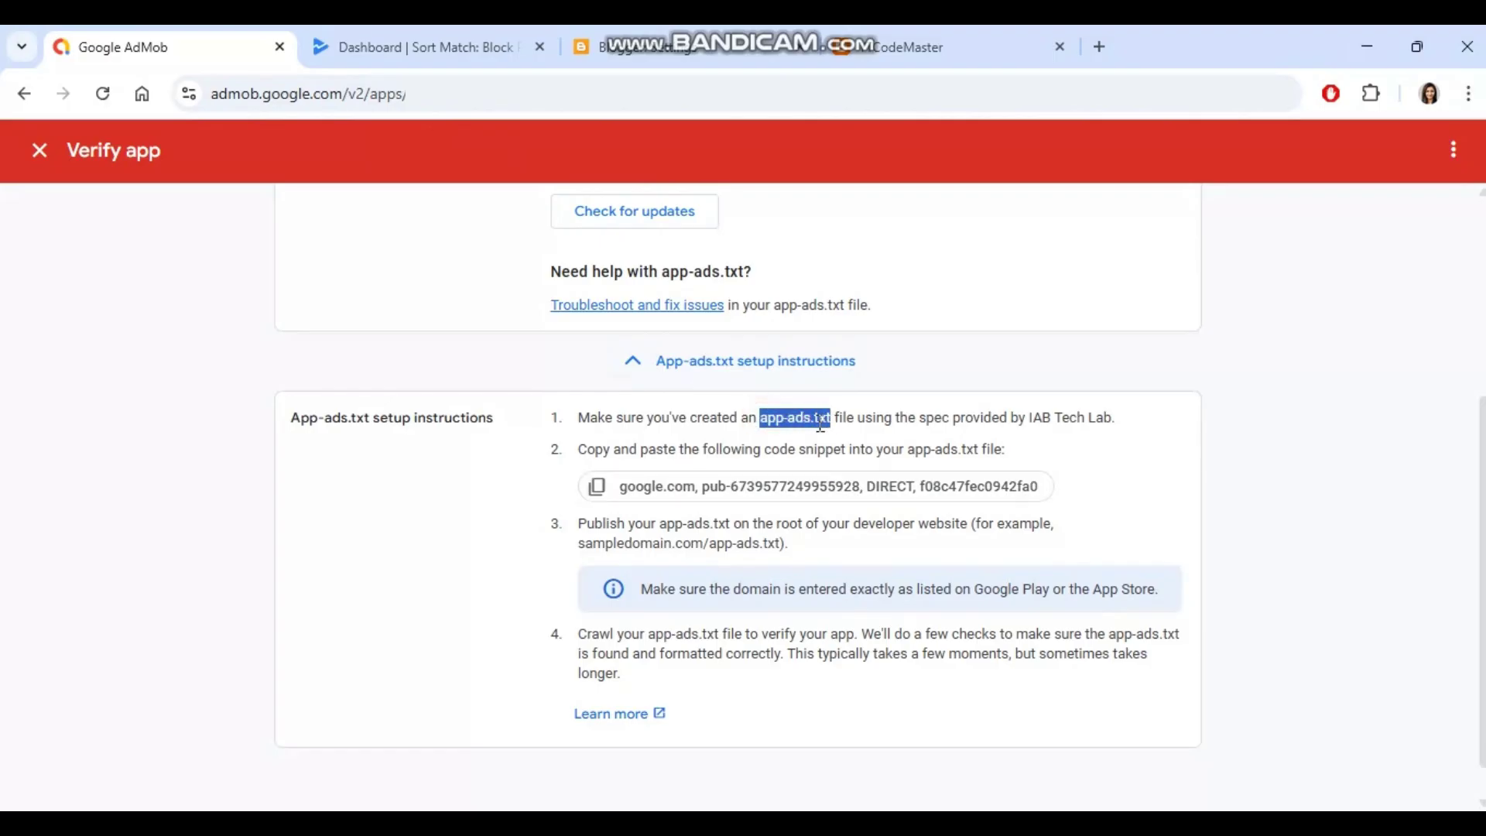
{"action": "left_click", "coordinate": [785, 40]}
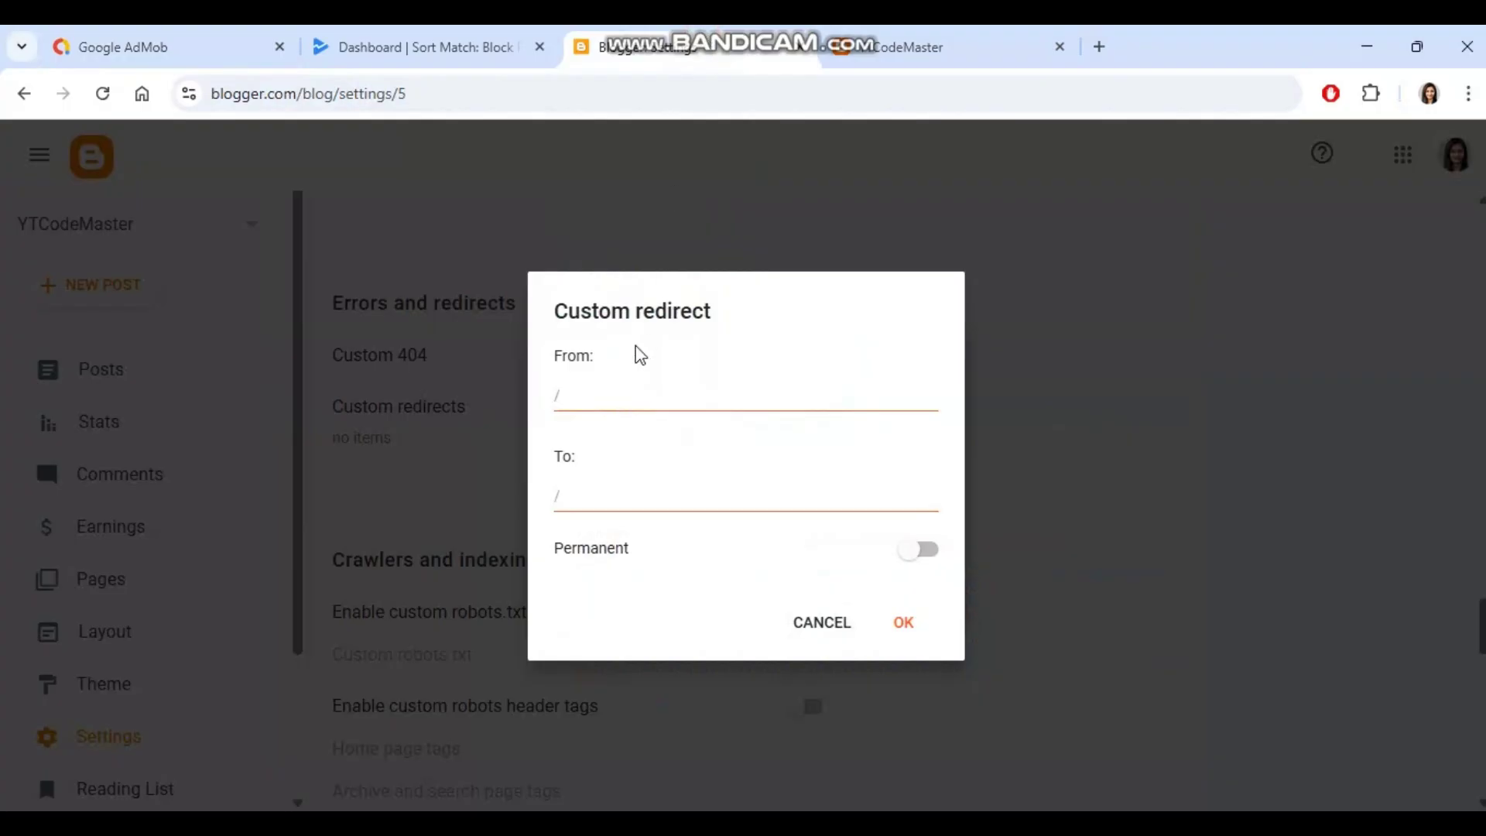
{"action": "left_click", "coordinate": [623, 381]}
{"action": "key", "text": "ctrl+v"}
{"action": "key", "text": "Tab"}
{"action": "type", "text": "a"}
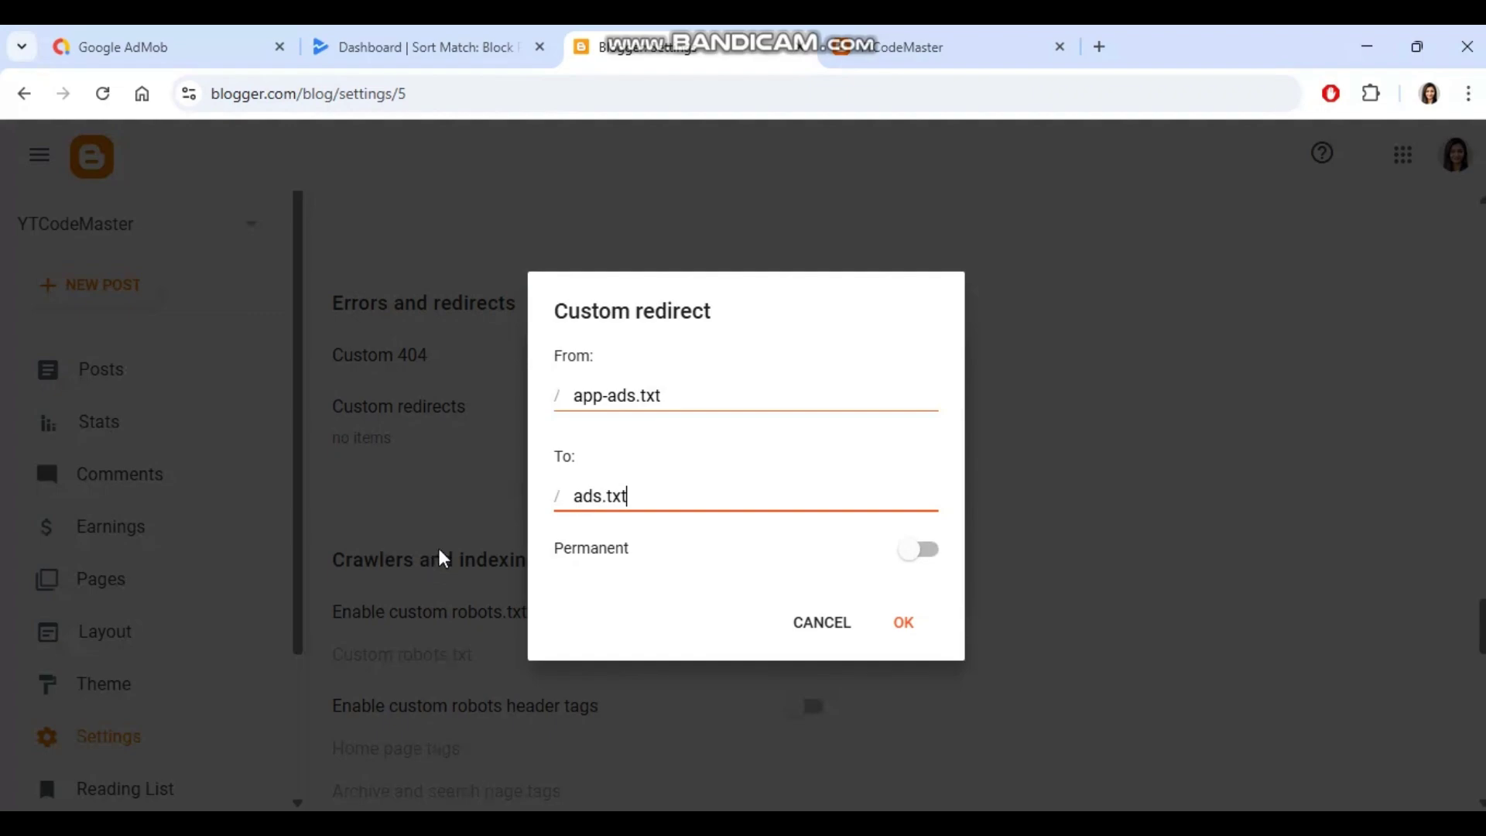
{"action": "left_click", "coordinate": [920, 551]}
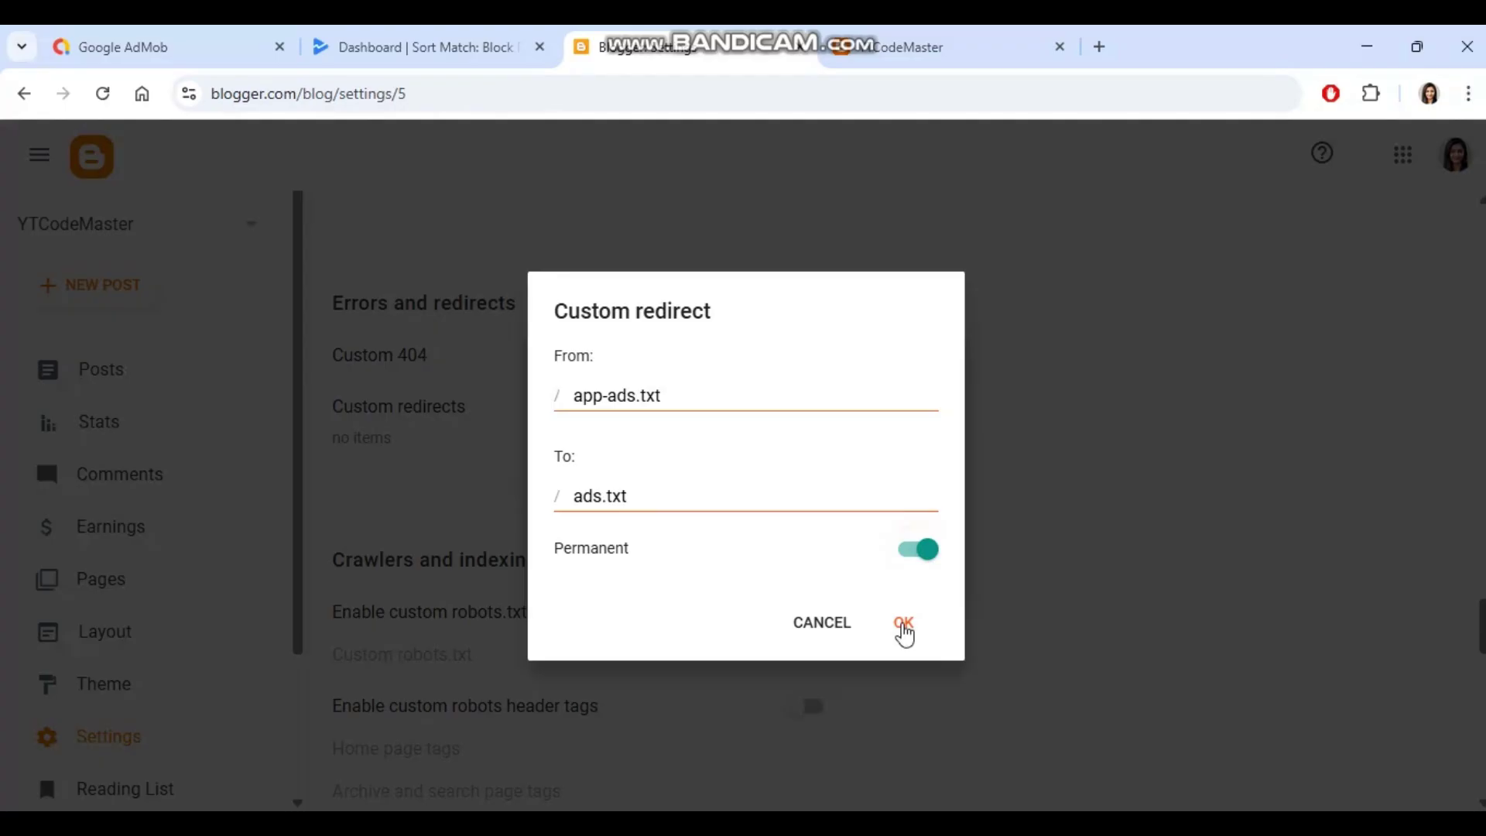
{"action": "left_click", "coordinate": [903, 624]}
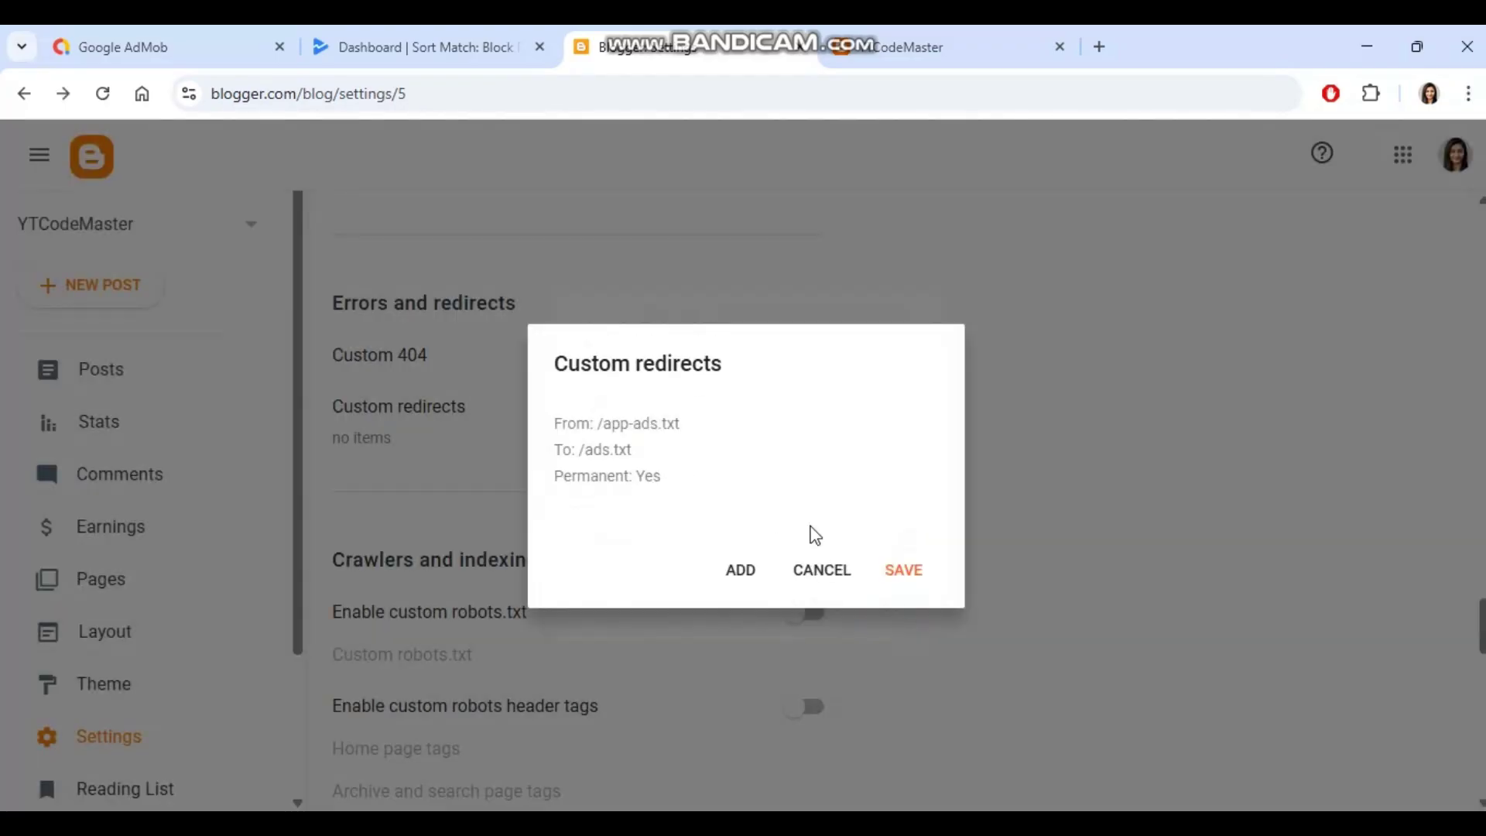
{"action": "left_click", "coordinate": [904, 576]}
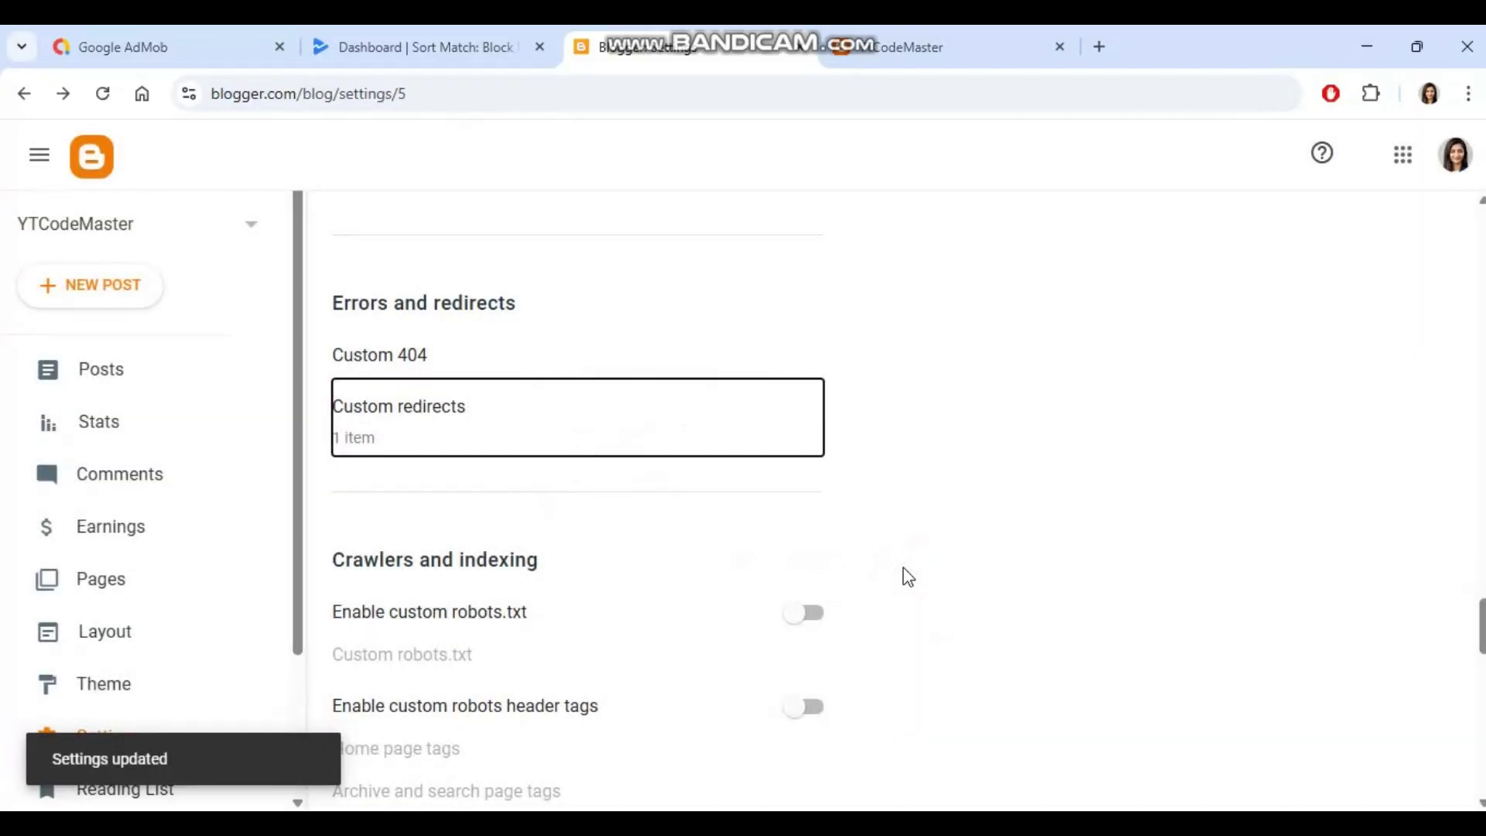
Step: Open the live blog in a new tab and close the older duplicate blog tab
{"action": "scroll", "coordinate": [893, 584], "scroll_direction": "down", "scroll_amount": 6}
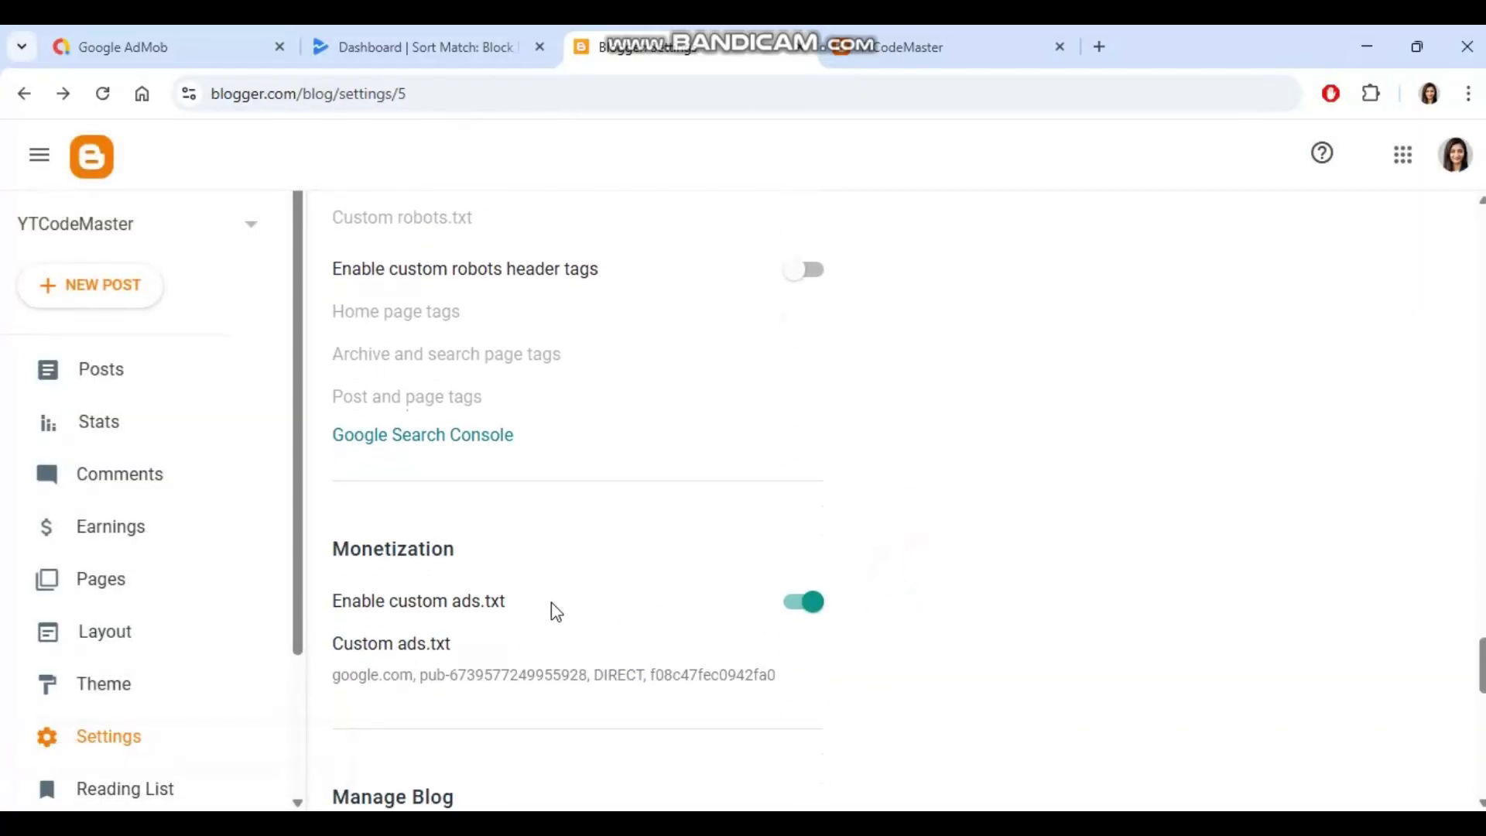
{"action": "left_click", "coordinate": [529, 603]}
{"action": "left_click_drag", "start_coordinate": [528, 608], "coordinate": [451, 606]}
{"action": "scroll", "coordinate": [258, 531], "scroll_direction": "down", "scroll_amount": 3}
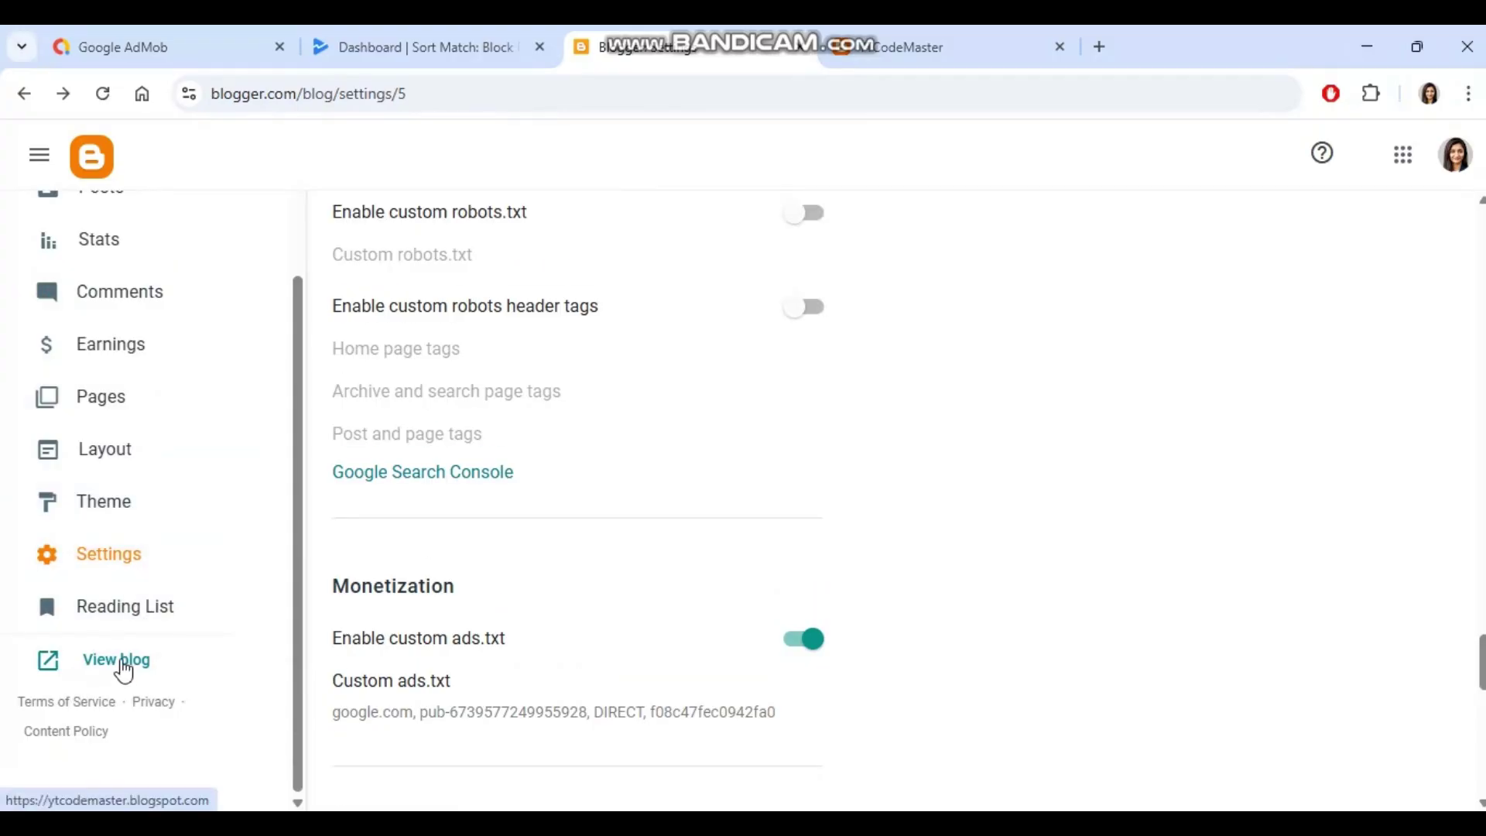
{"action": "left_click", "coordinate": [100, 662]}
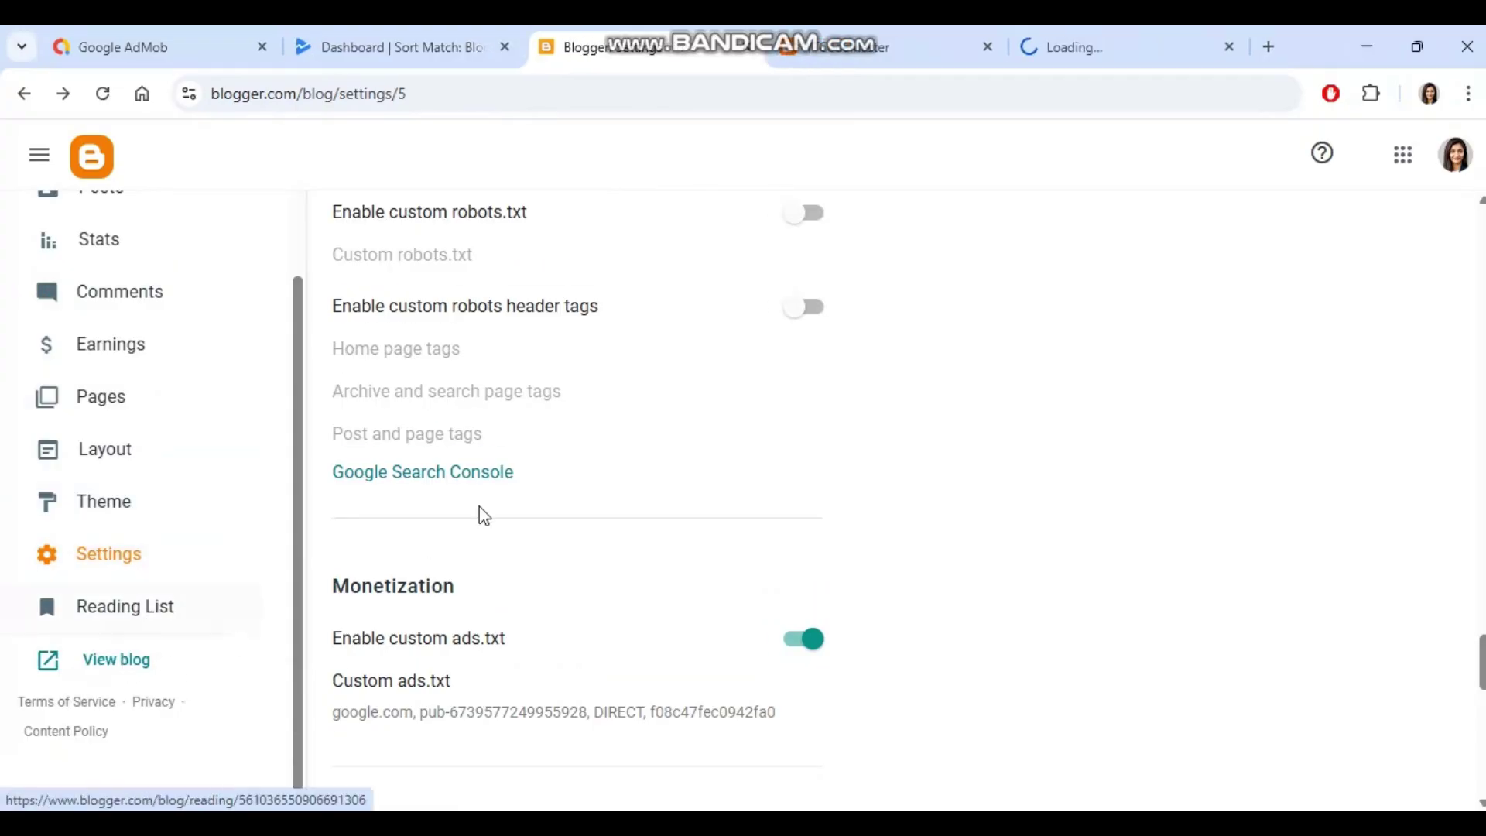
{"action": "left_click", "coordinate": [986, 47]}
{"action": "left_click", "coordinate": [872, 60]}
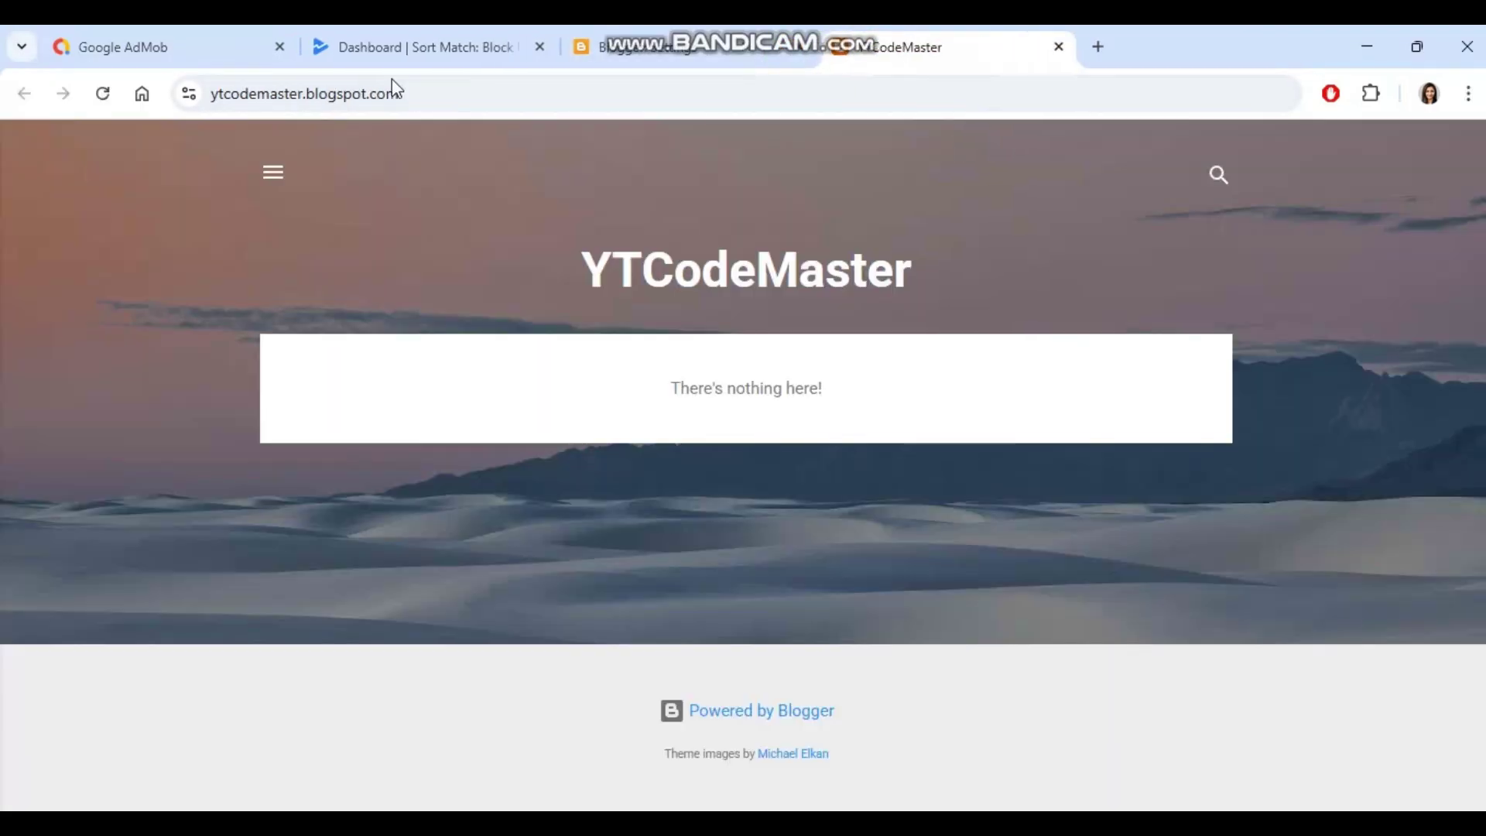
Step: Load the blog's /app-ads.txt address and confirm it shows AdMob's publisher line
{"action": "left_click", "coordinate": [116, 46]}
{"action": "left_click", "coordinate": [772, 418]}
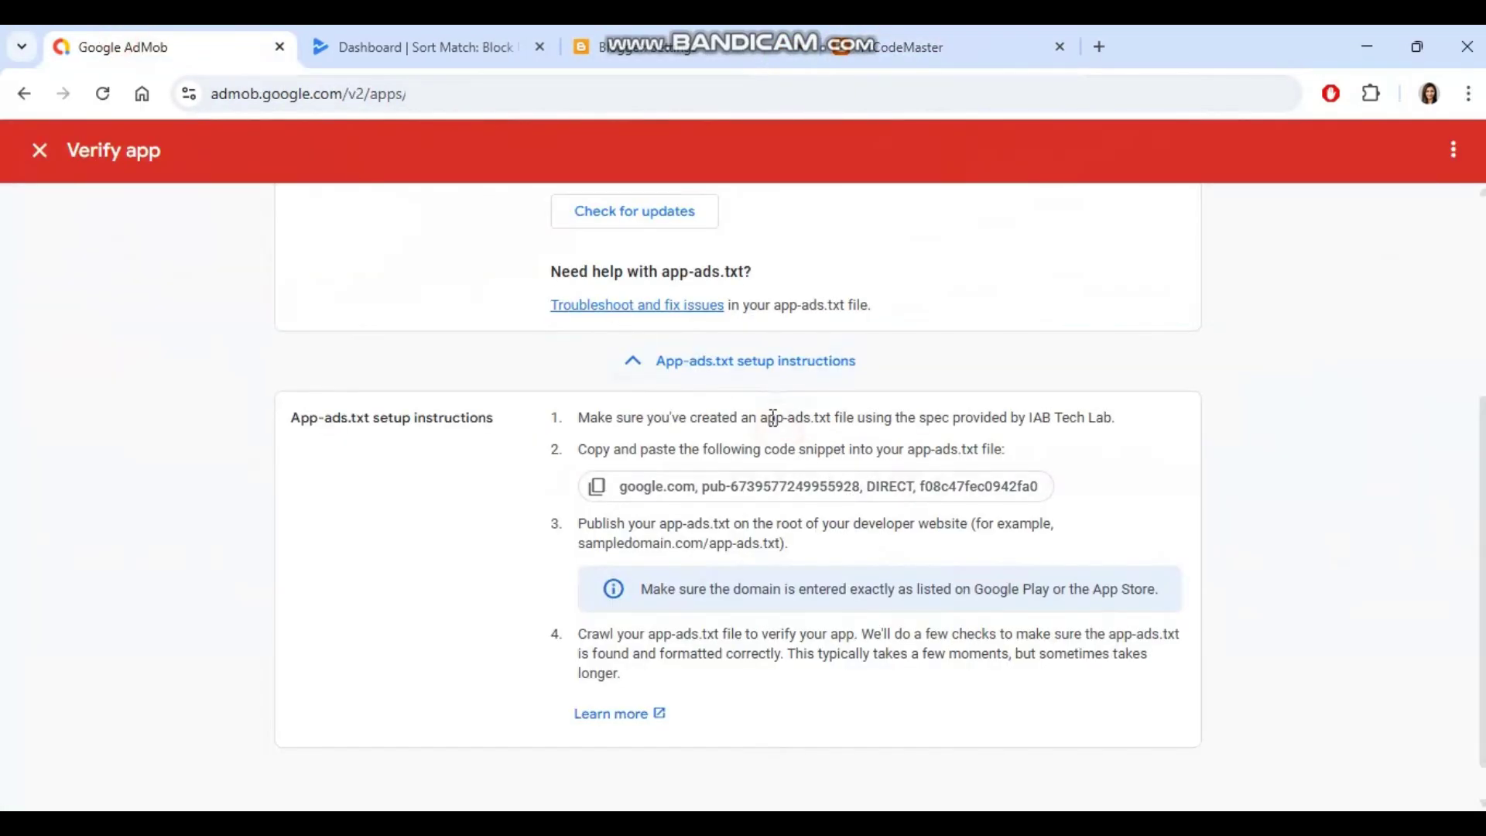
{"action": "left_click_drag", "start_coordinate": [762, 418], "coordinate": [834, 419]}
{"action": "key", "text": "ctrl+c"}
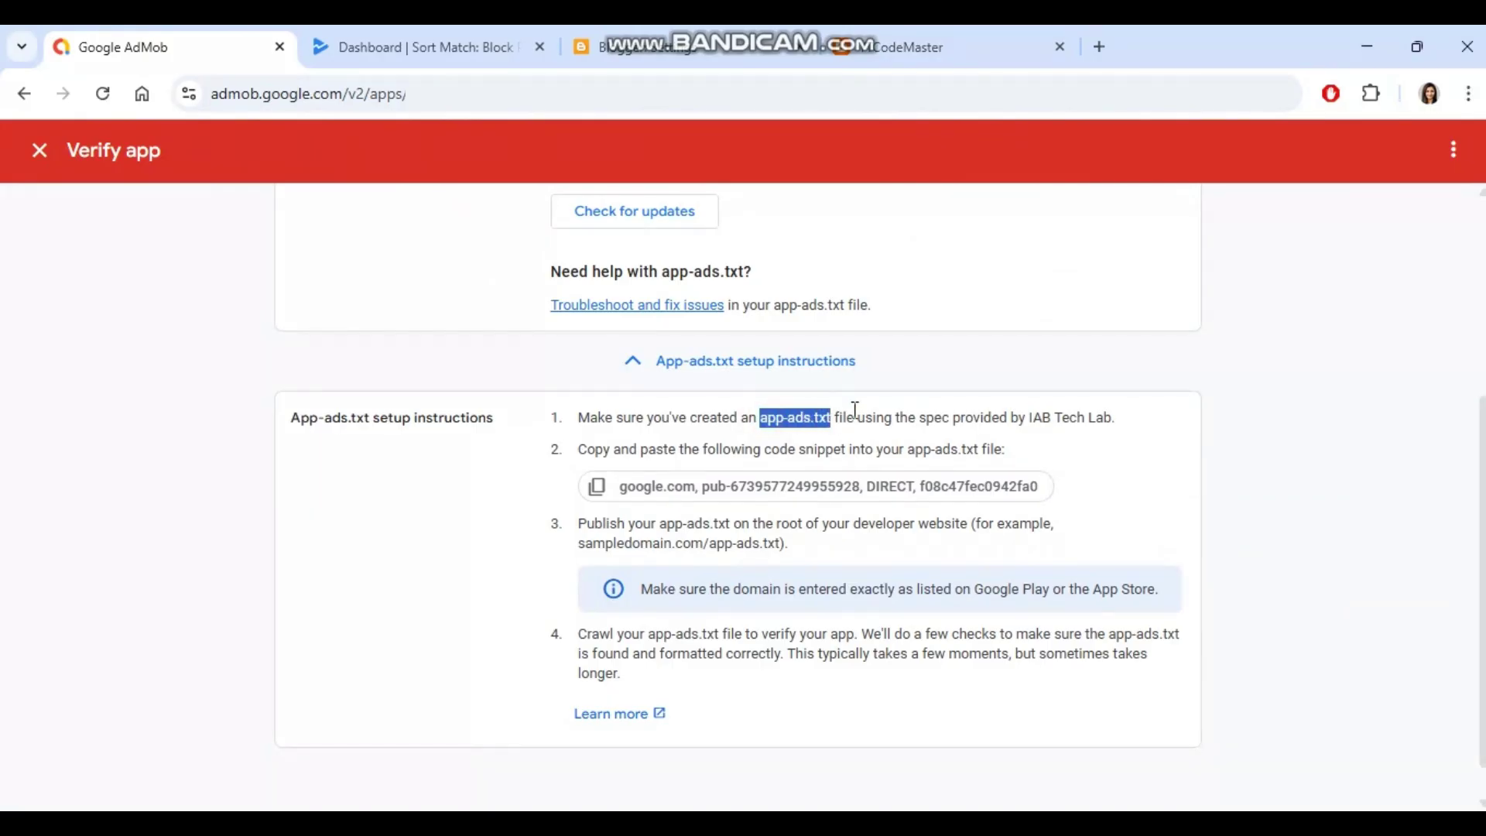
{"action": "left_click", "coordinate": [913, 46]}
{"action": "left_click", "coordinate": [560, 91]}
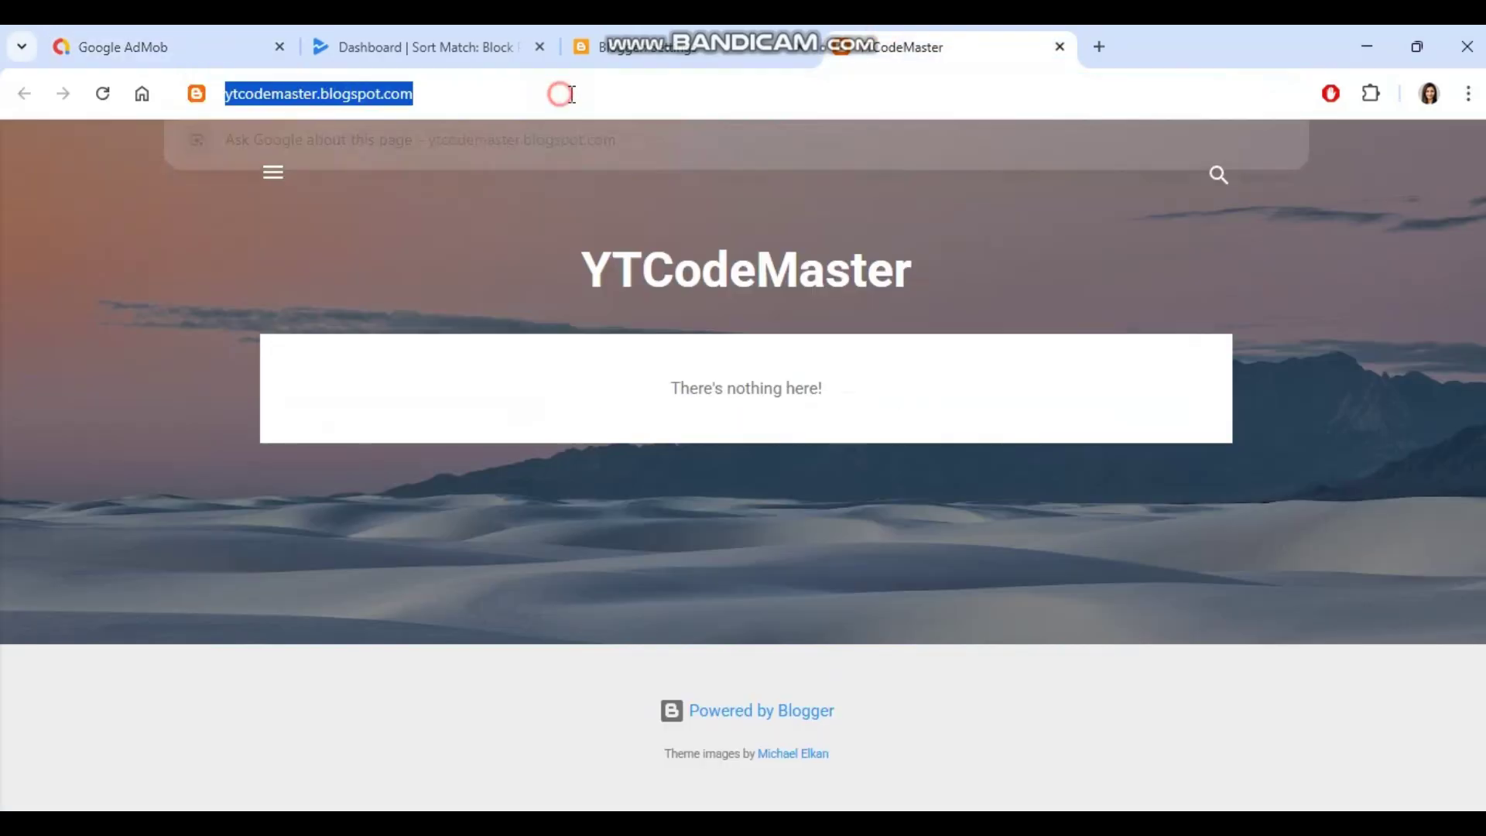
{"action": "left_click", "coordinate": [593, 94]}
{"action": "type", "text": "//"}
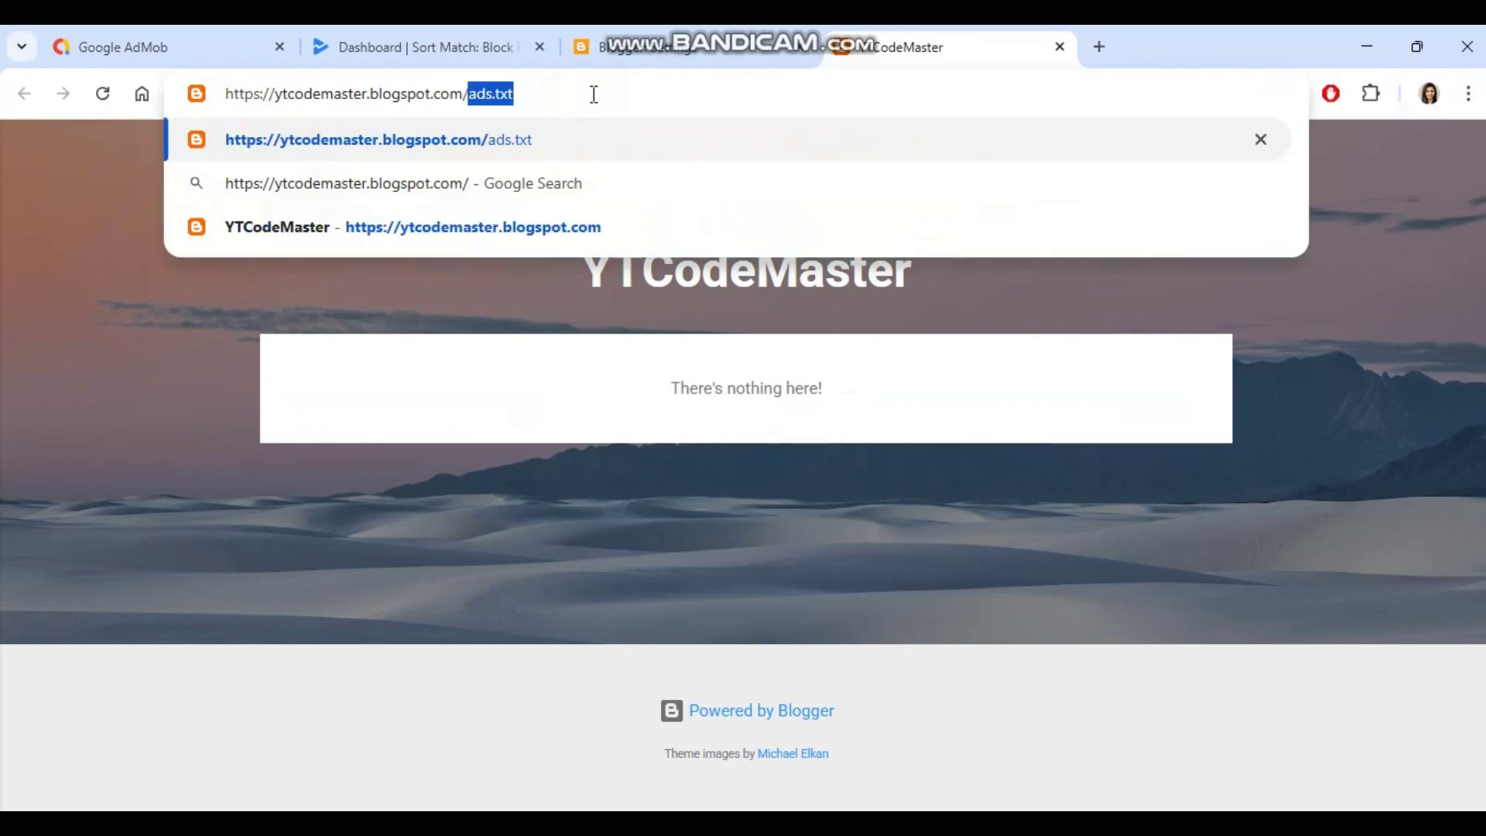
{"action": "key", "text": "ctrl+v"}
{"action": "key", "text": "Return"}
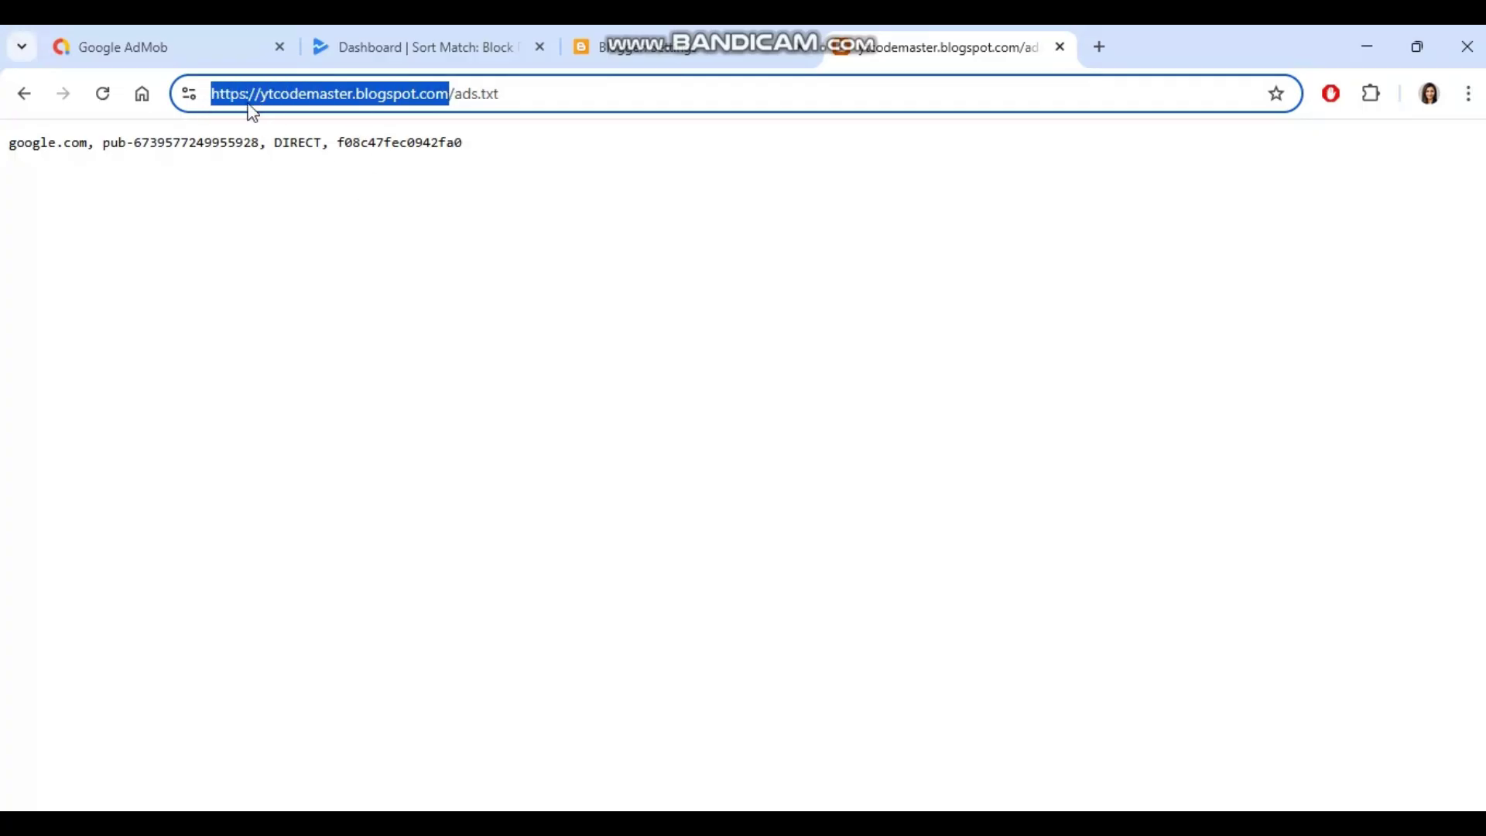
{"action": "key", "text": "ctrl+shift+Tab"}
Step: Check the blog address ytcodemaster.blogspot.com in Settings without changing it, then switch to Play Console
{"action": "left_click", "coordinate": [130, 562]}
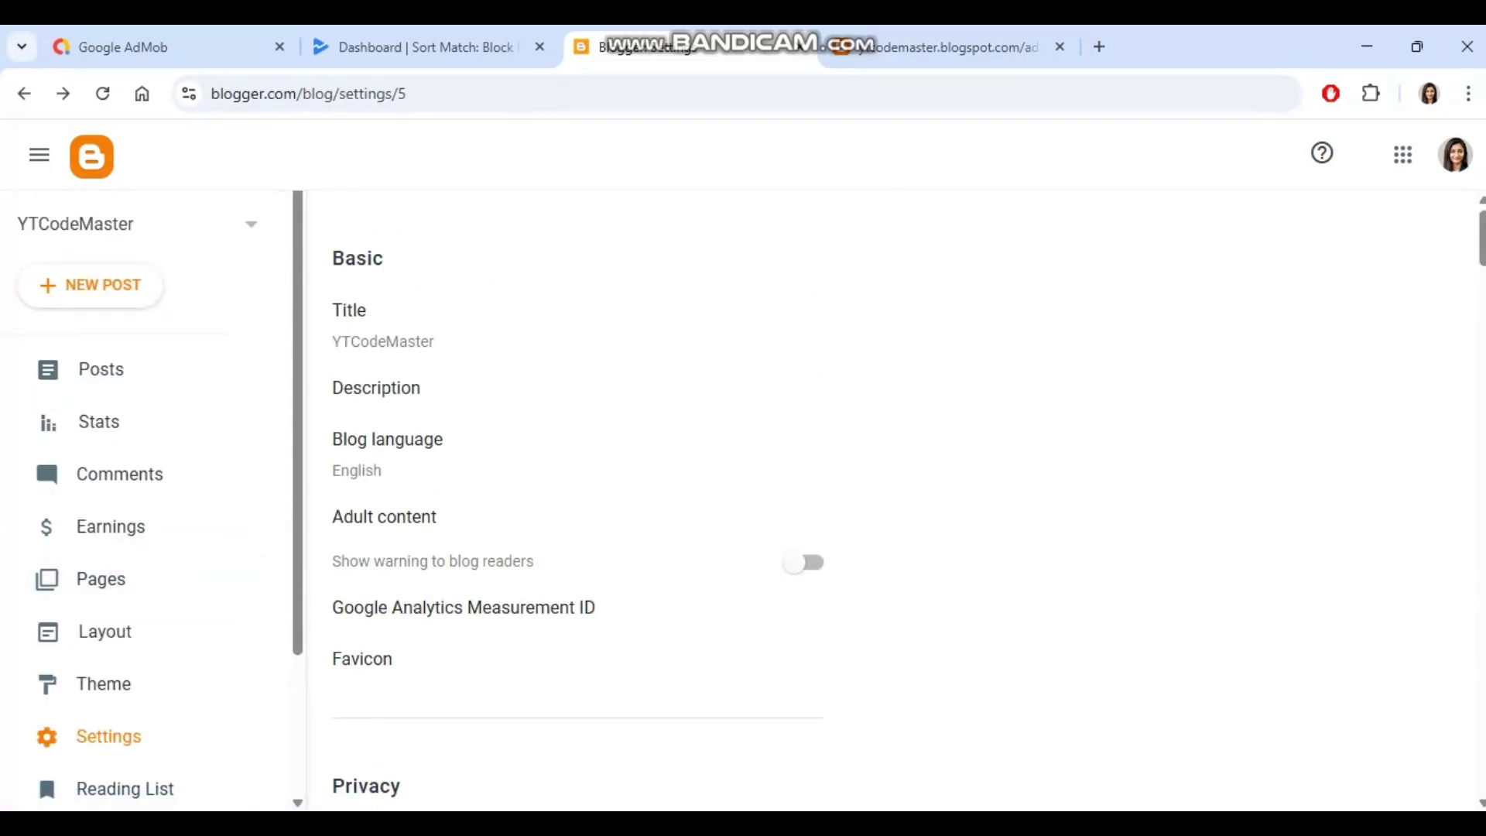
{"action": "left_click_drag", "start_coordinate": [1478, 256], "coordinate": [1478, 312]}
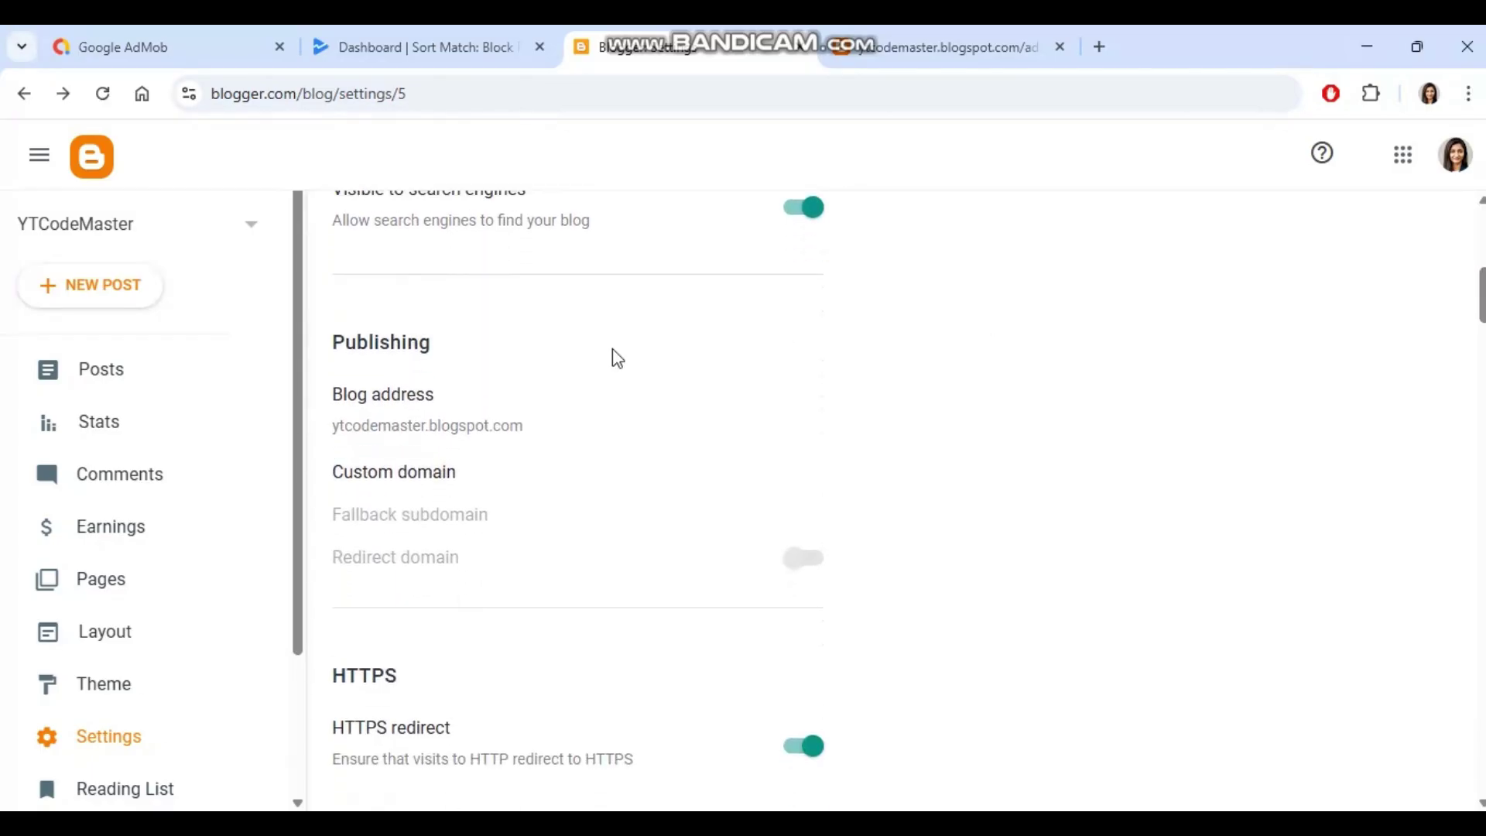
{"action": "left_click", "coordinate": [362, 431]}
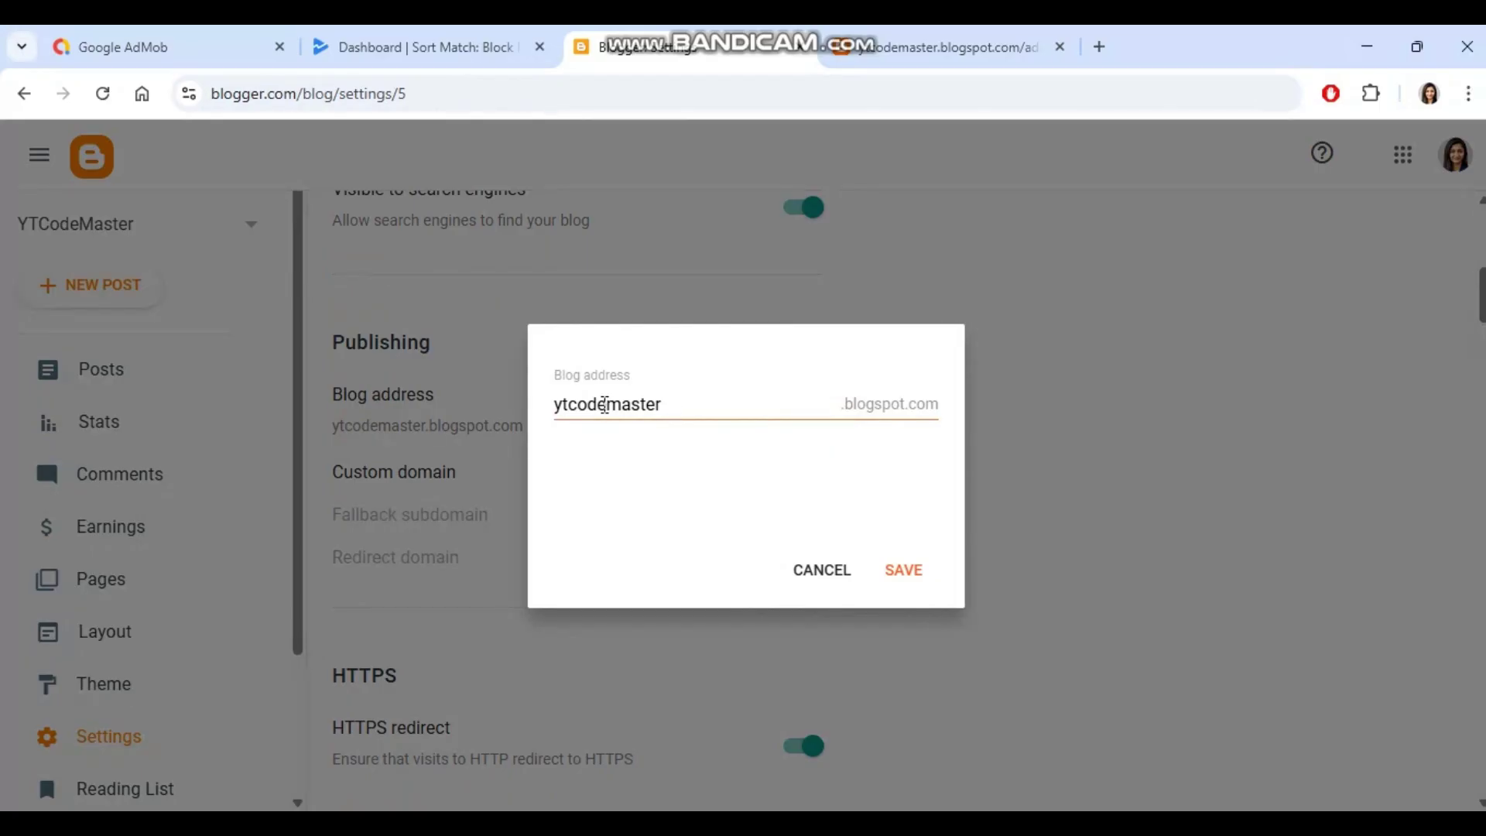
{"action": "left_click", "coordinate": [819, 573]}
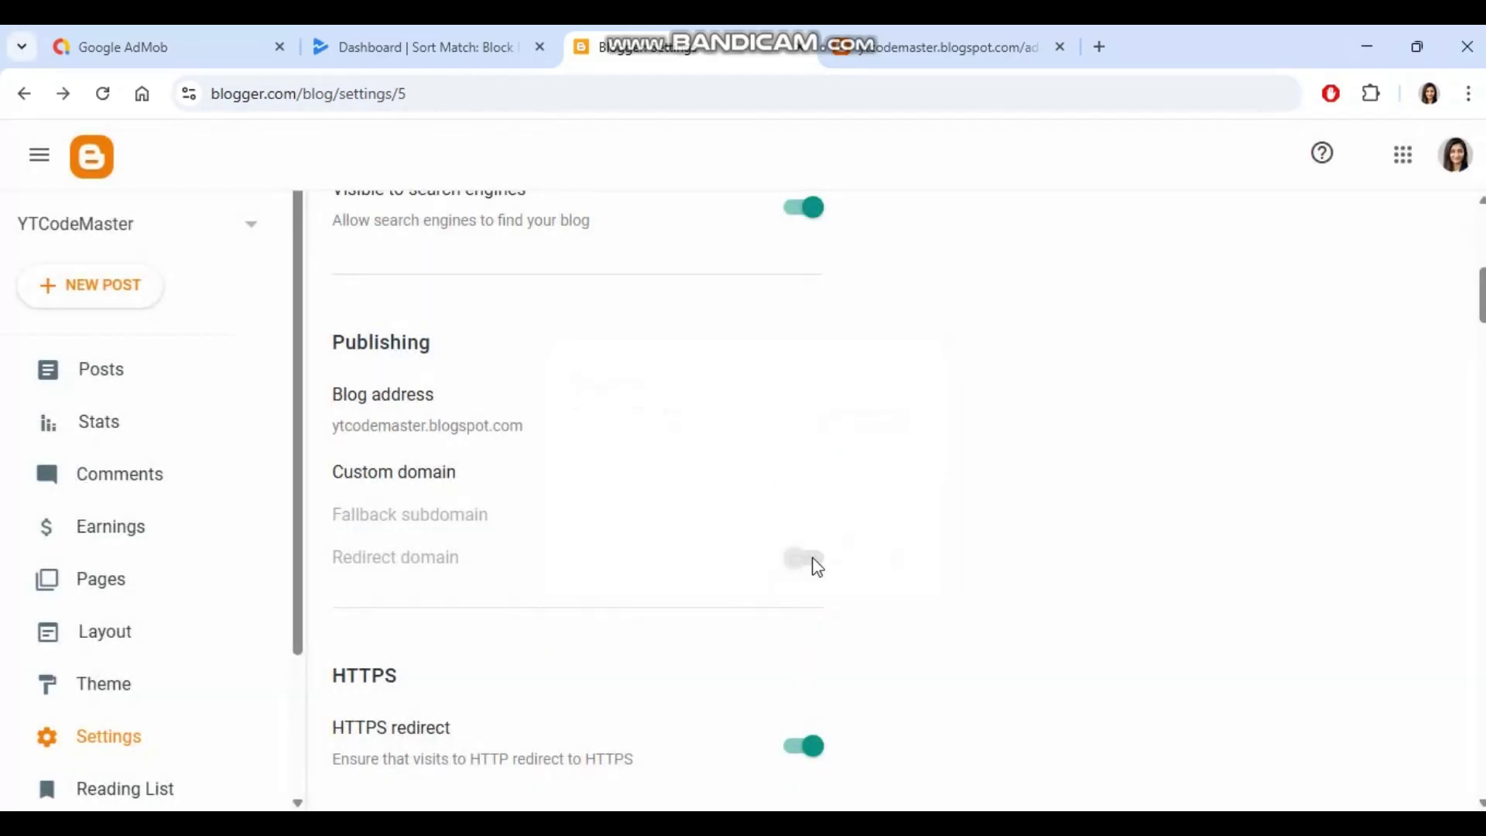
{"action": "key", "text": "ctrl+shift+Tab"}
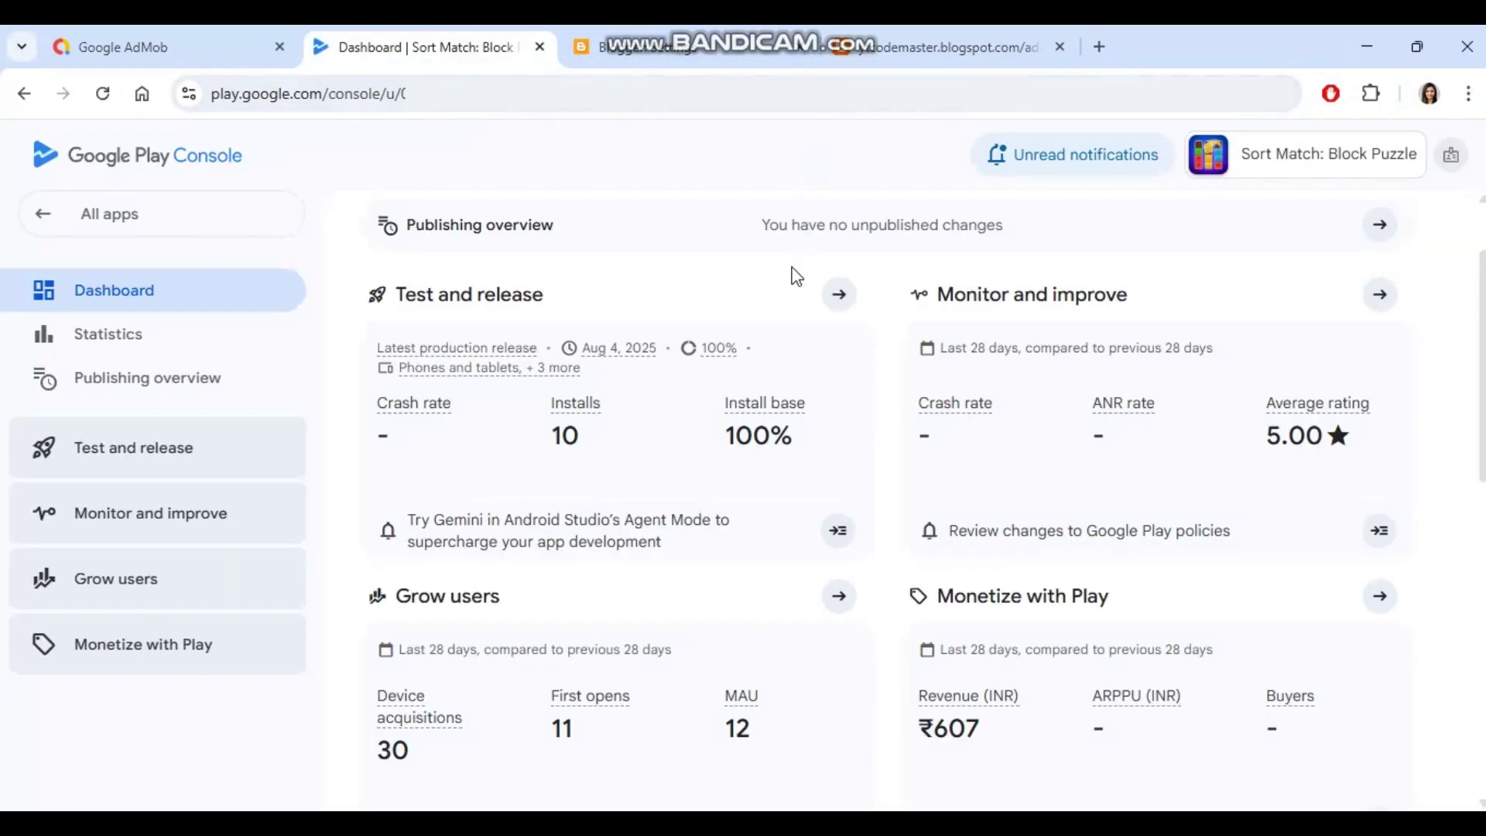
Step: Go to Store settings under Grow users > Store presence in Play Console
{"action": "scroll", "coordinate": [774, 278], "scroll_direction": "down", "scroll_amount": 2}
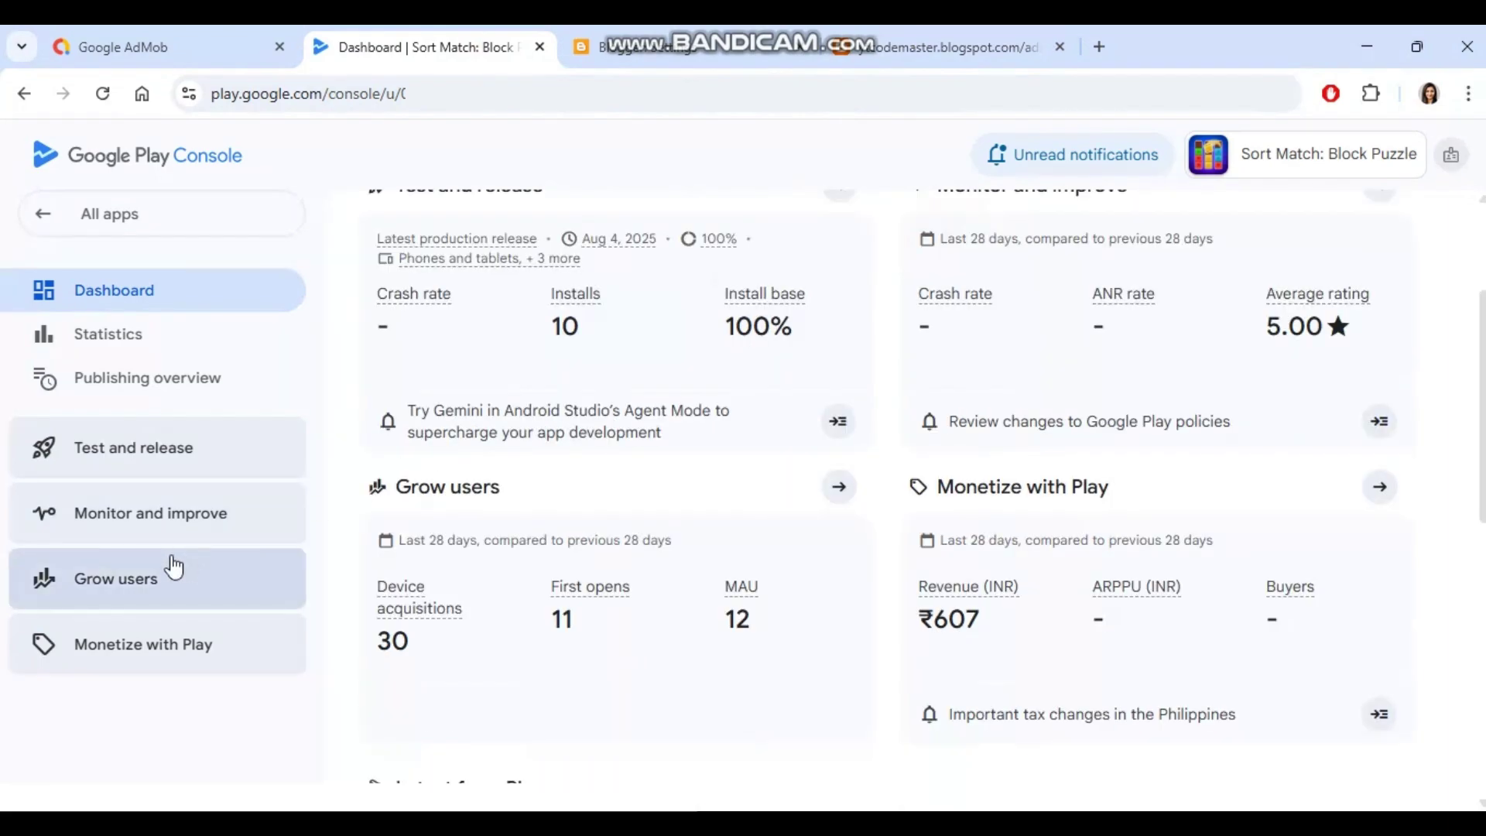
{"action": "left_click", "coordinate": [136, 579]}
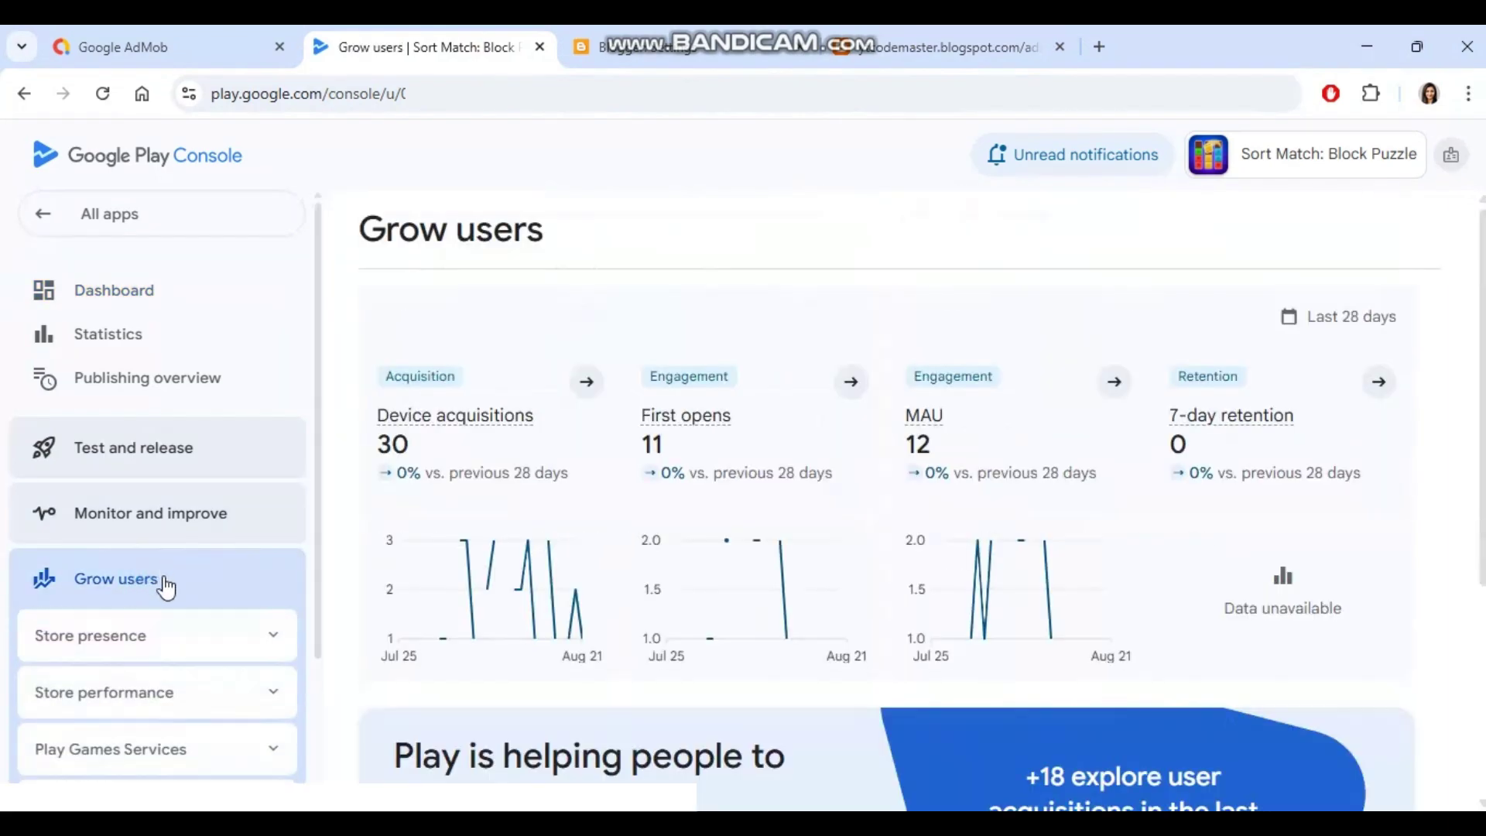
{"action": "scroll", "coordinate": [158, 595], "scroll_direction": "down", "scroll_amount": 2}
{"action": "left_click", "coordinate": [219, 527]}
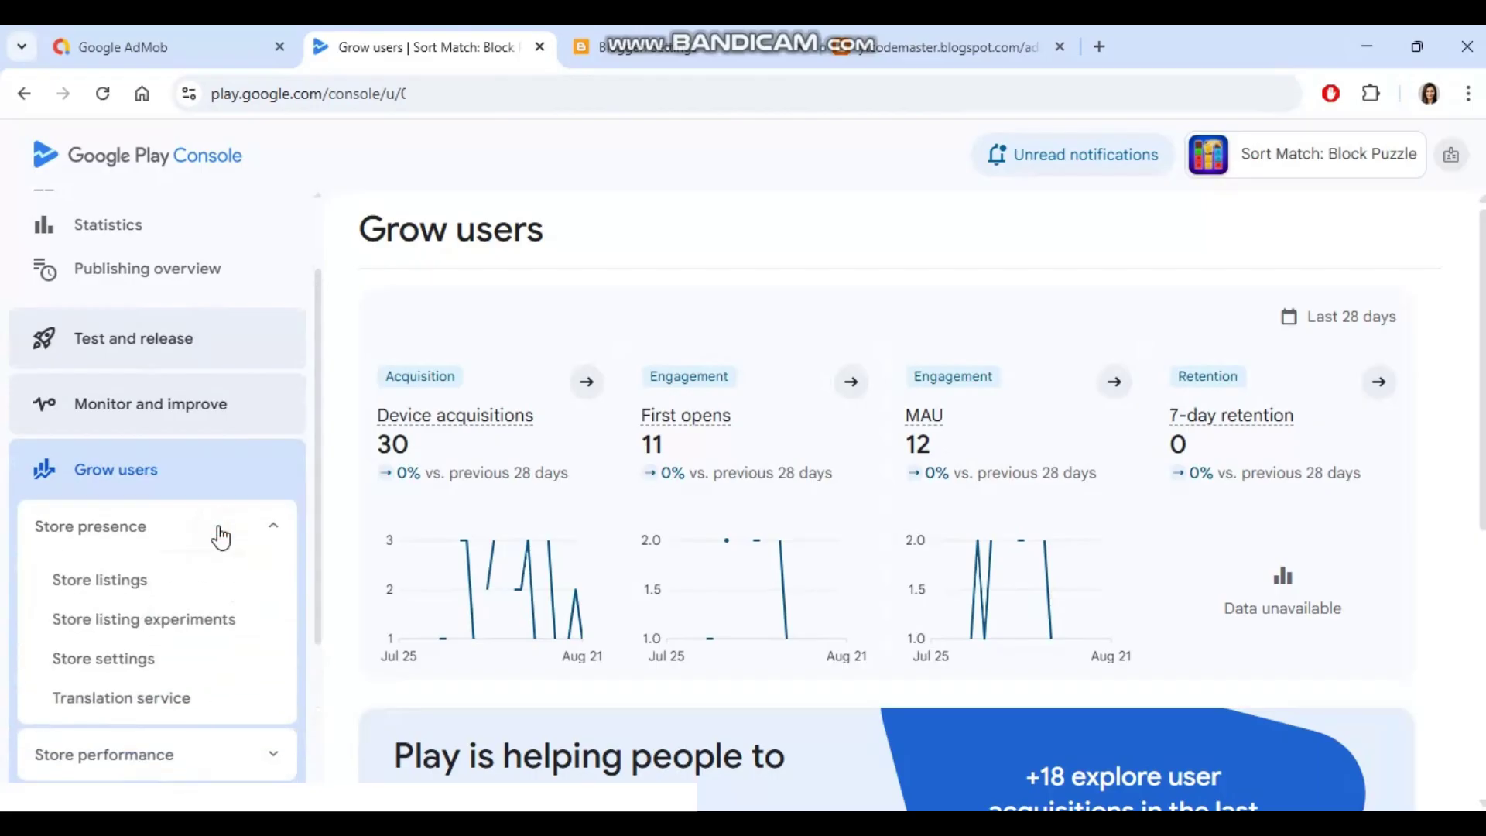
{"action": "left_click", "coordinate": [124, 666]}
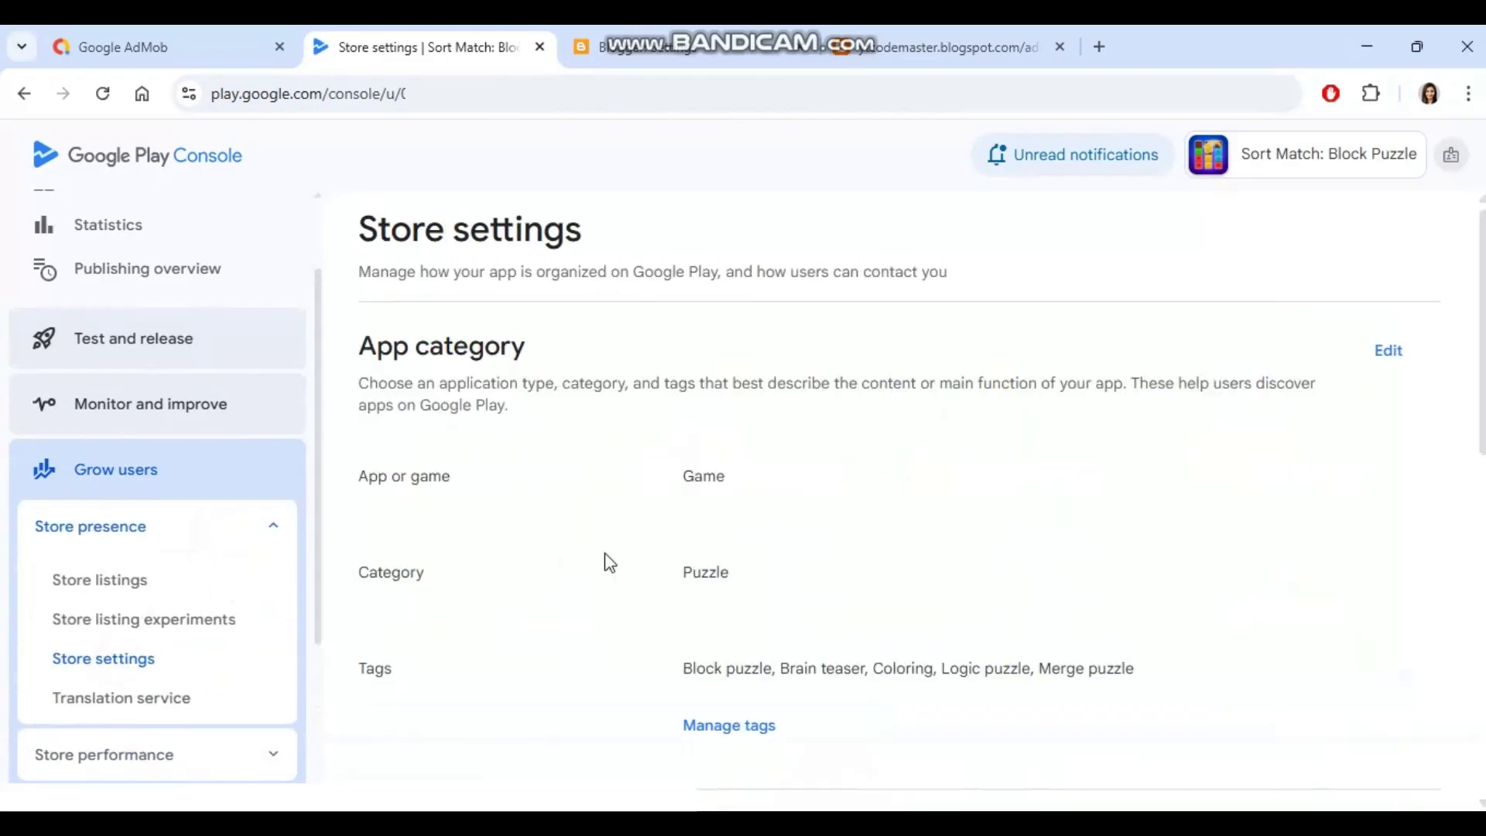
{"action": "scroll", "coordinate": [1132, 502], "scroll_direction": "down", "scroll_amount": 5}
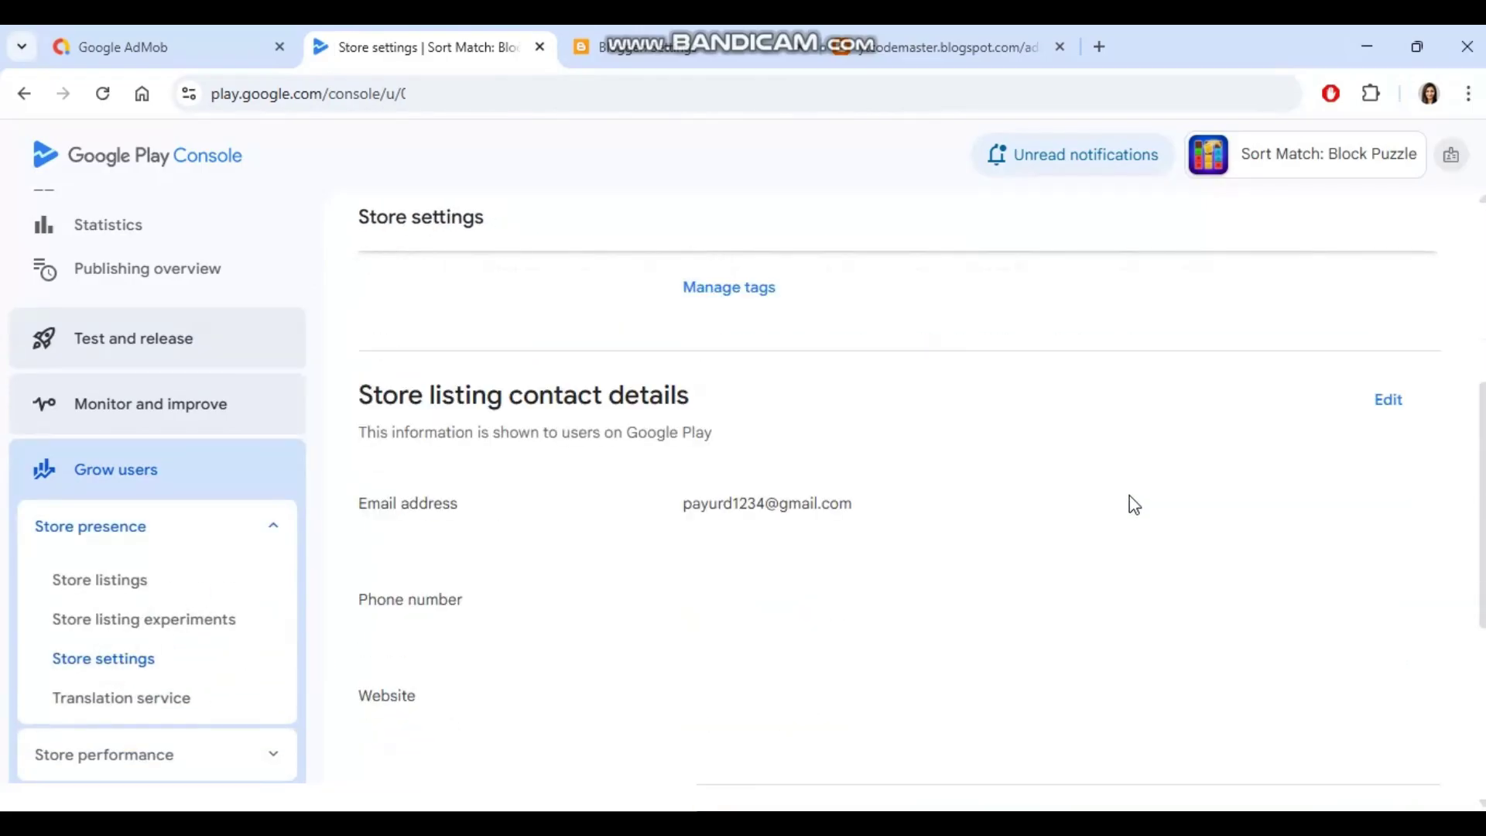
{"action": "scroll", "coordinate": [1139, 482], "scroll_direction": "down", "scroll_amount": 1}
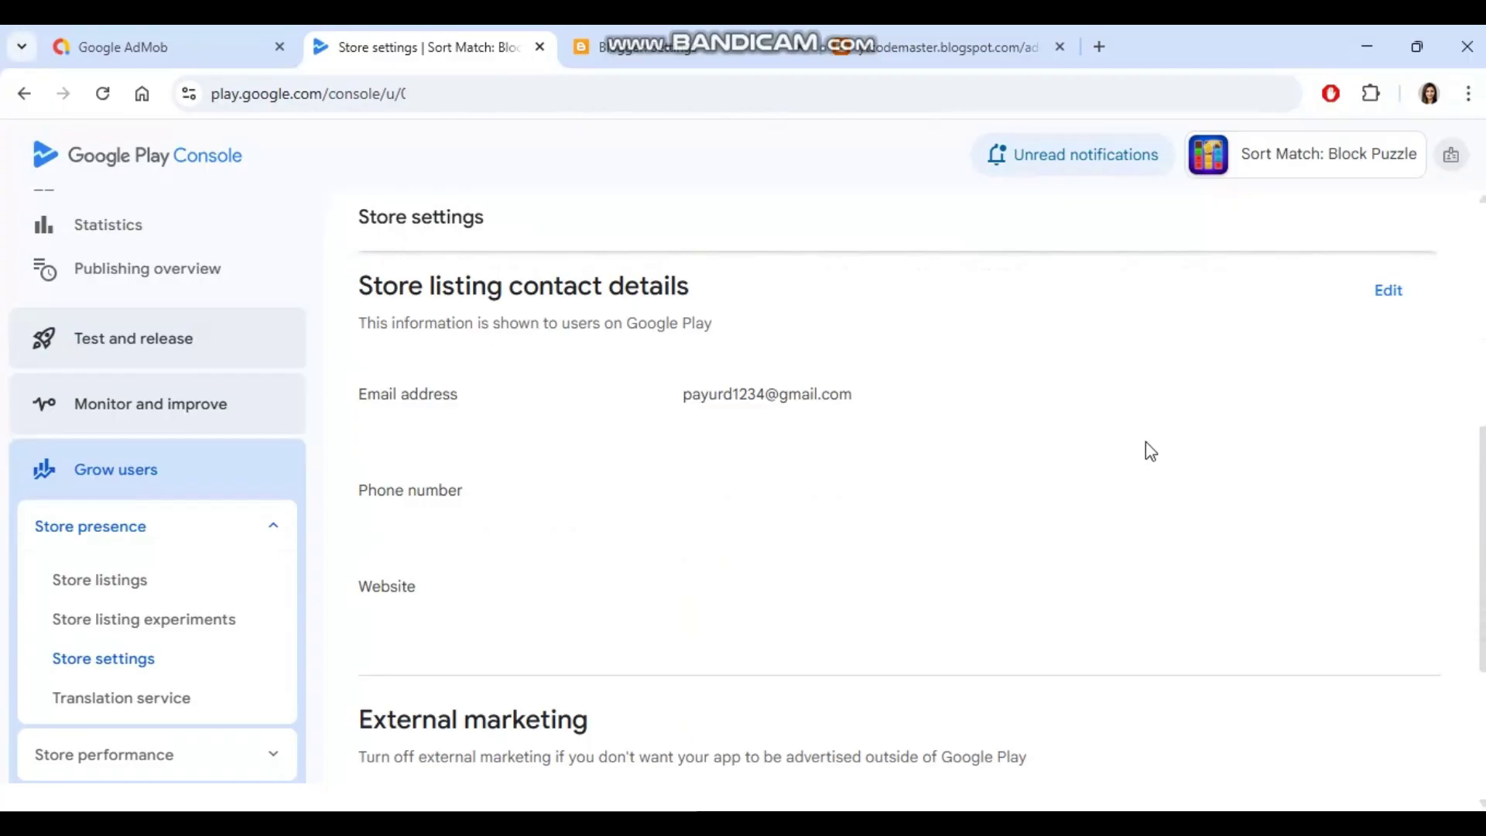
{"action": "left_click", "coordinate": [1389, 295]}
{"action": "left_click", "coordinate": [429, 634]}
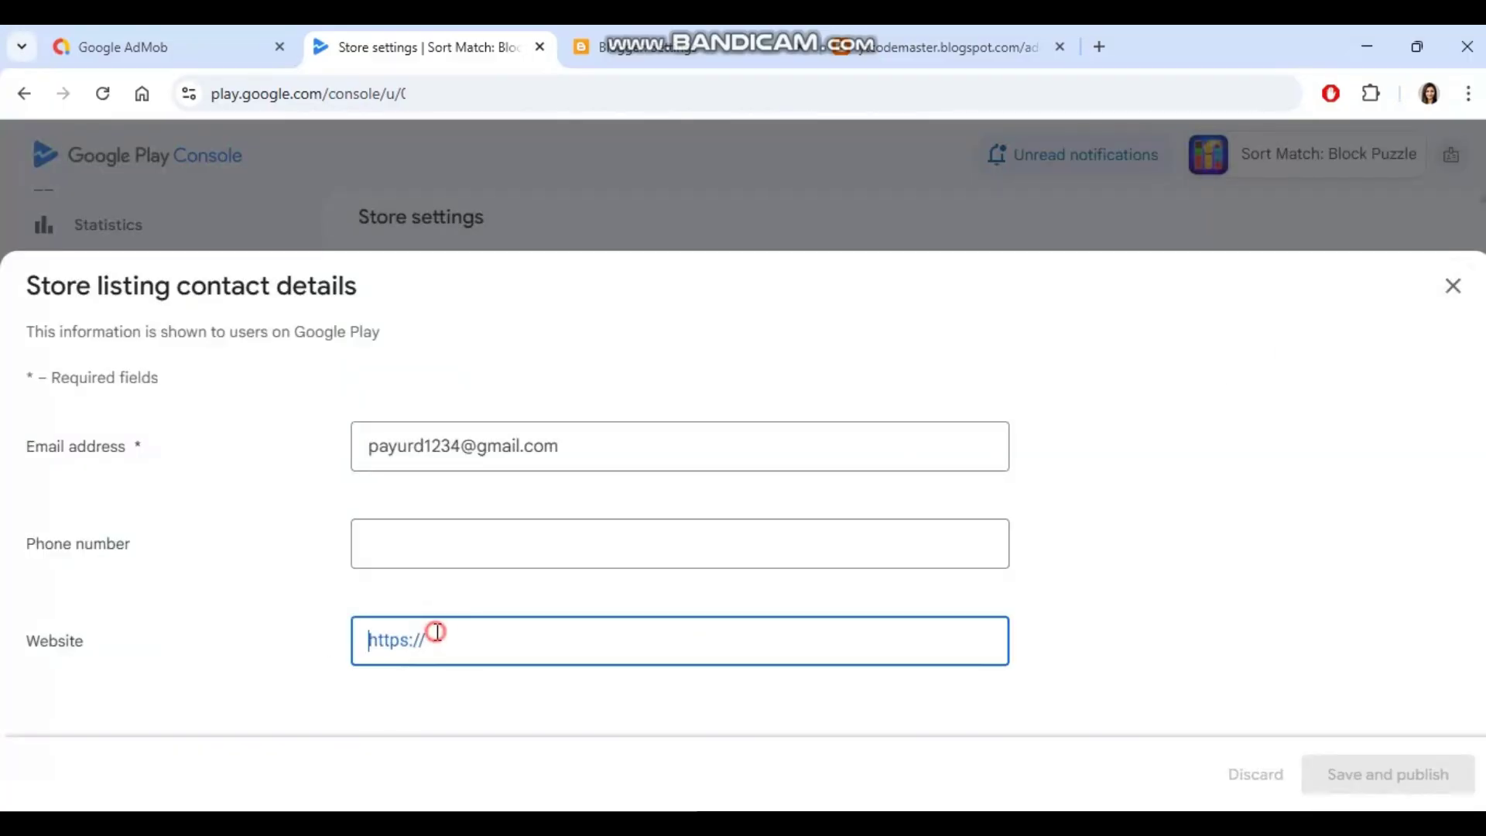
{"action": "type", "text": "https://ytcodemaster.blogspot.com/"}
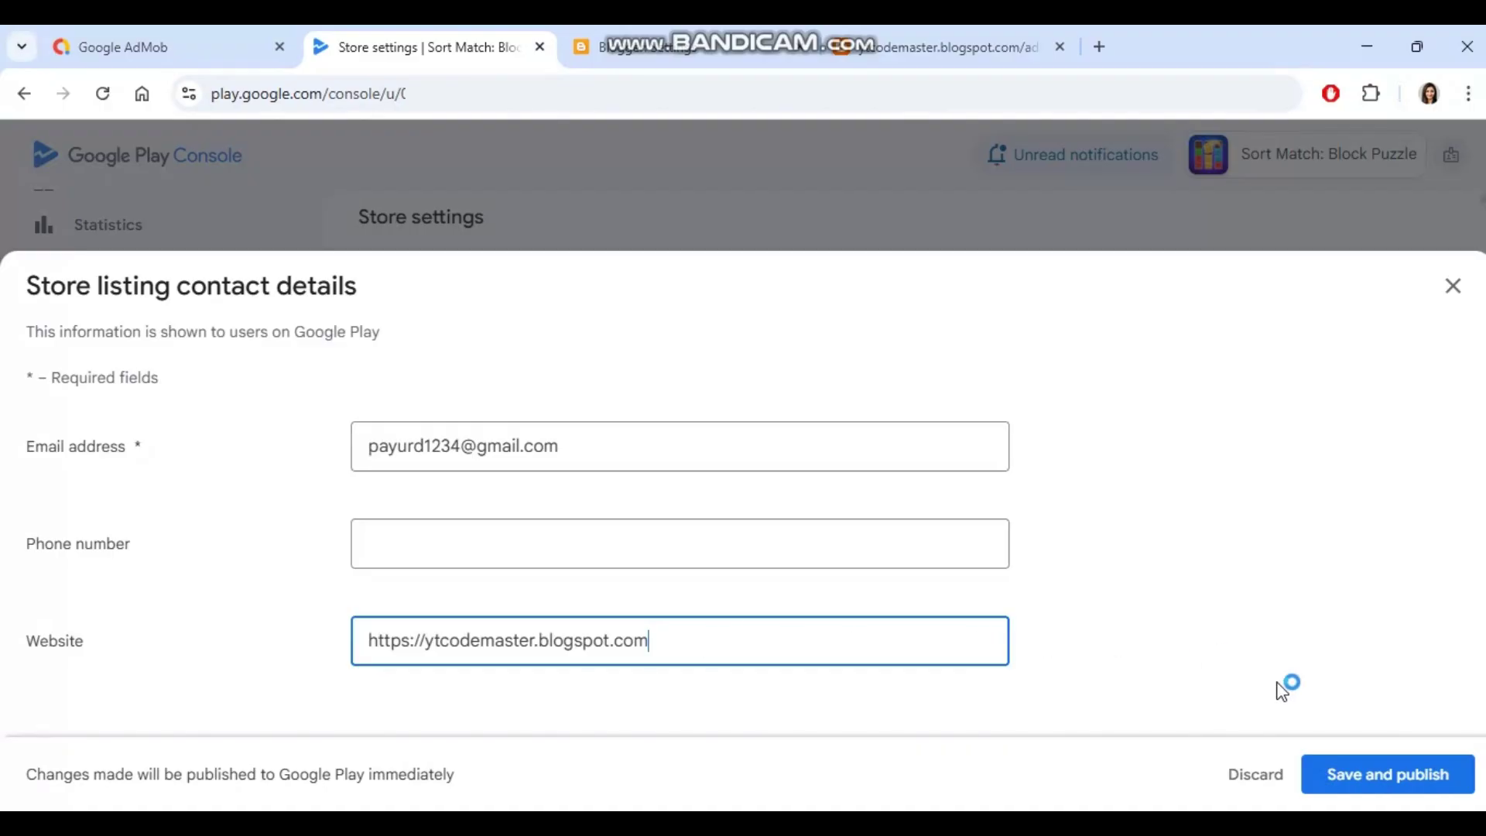
{"action": "left_click", "coordinate": [1362, 780]}
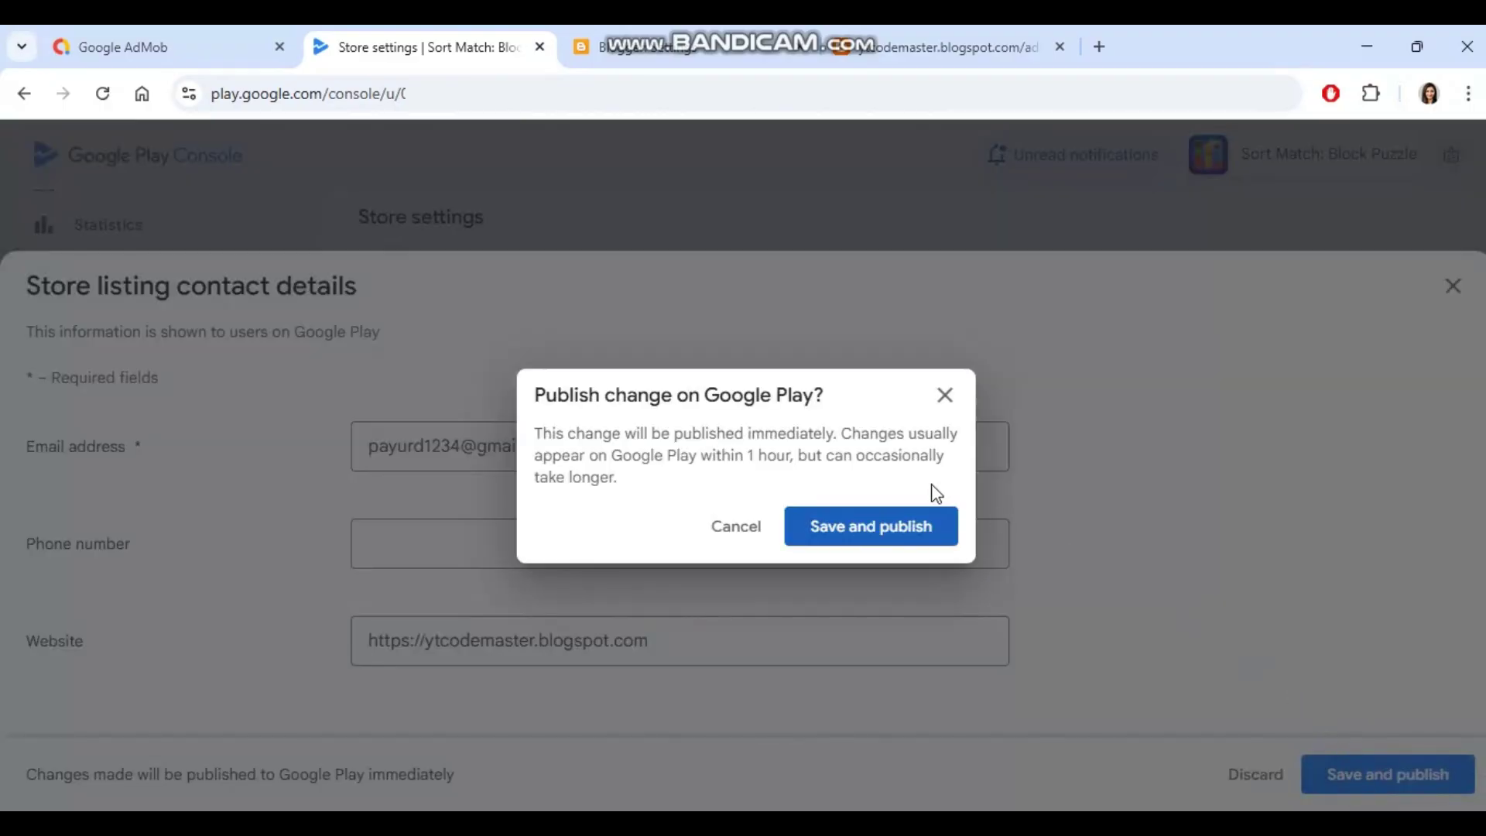
{"action": "left_click", "coordinate": [873, 525]}
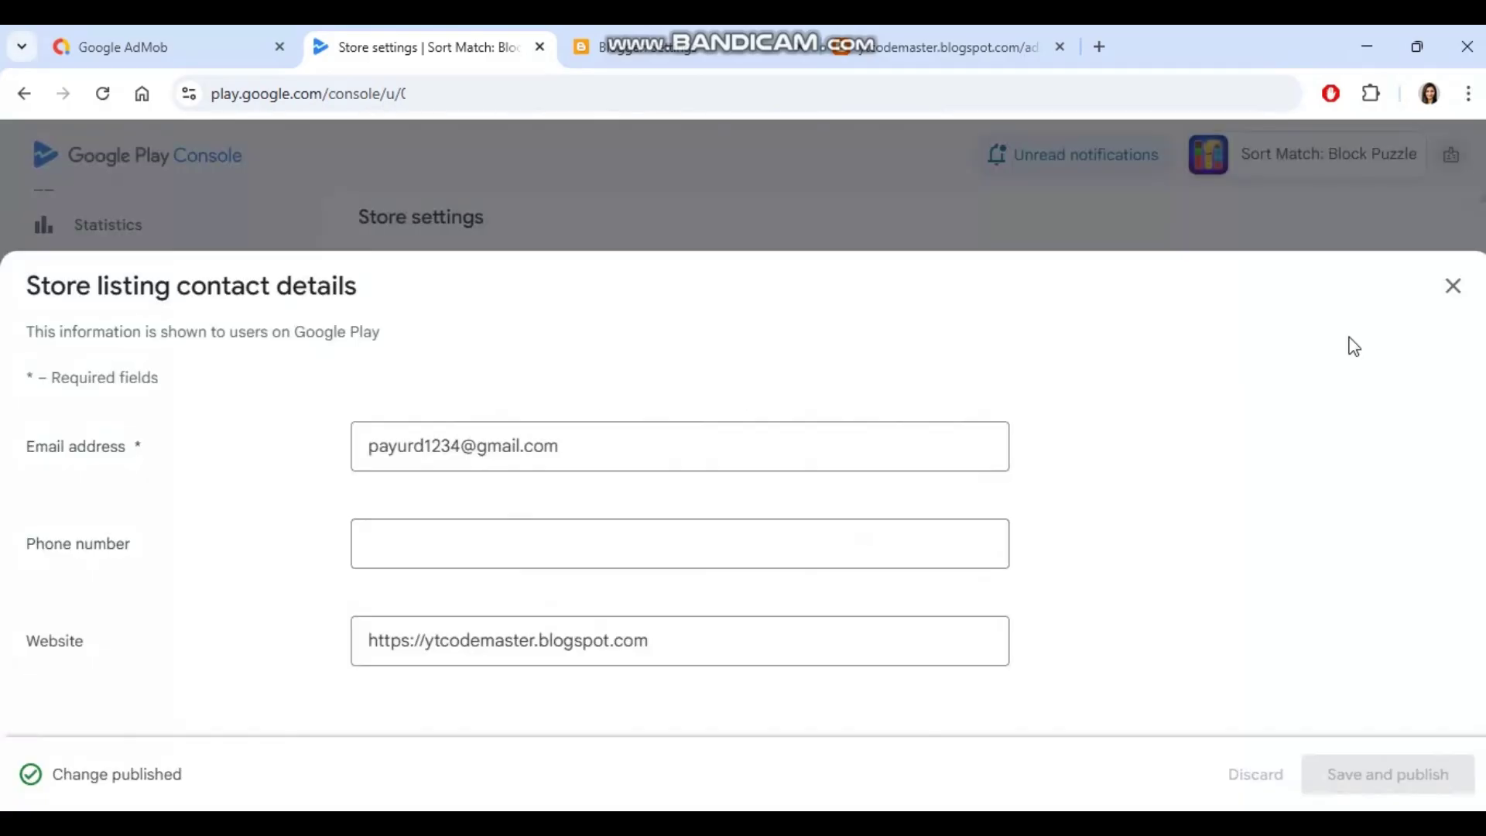
{"action": "left_click", "coordinate": [1452, 285]}
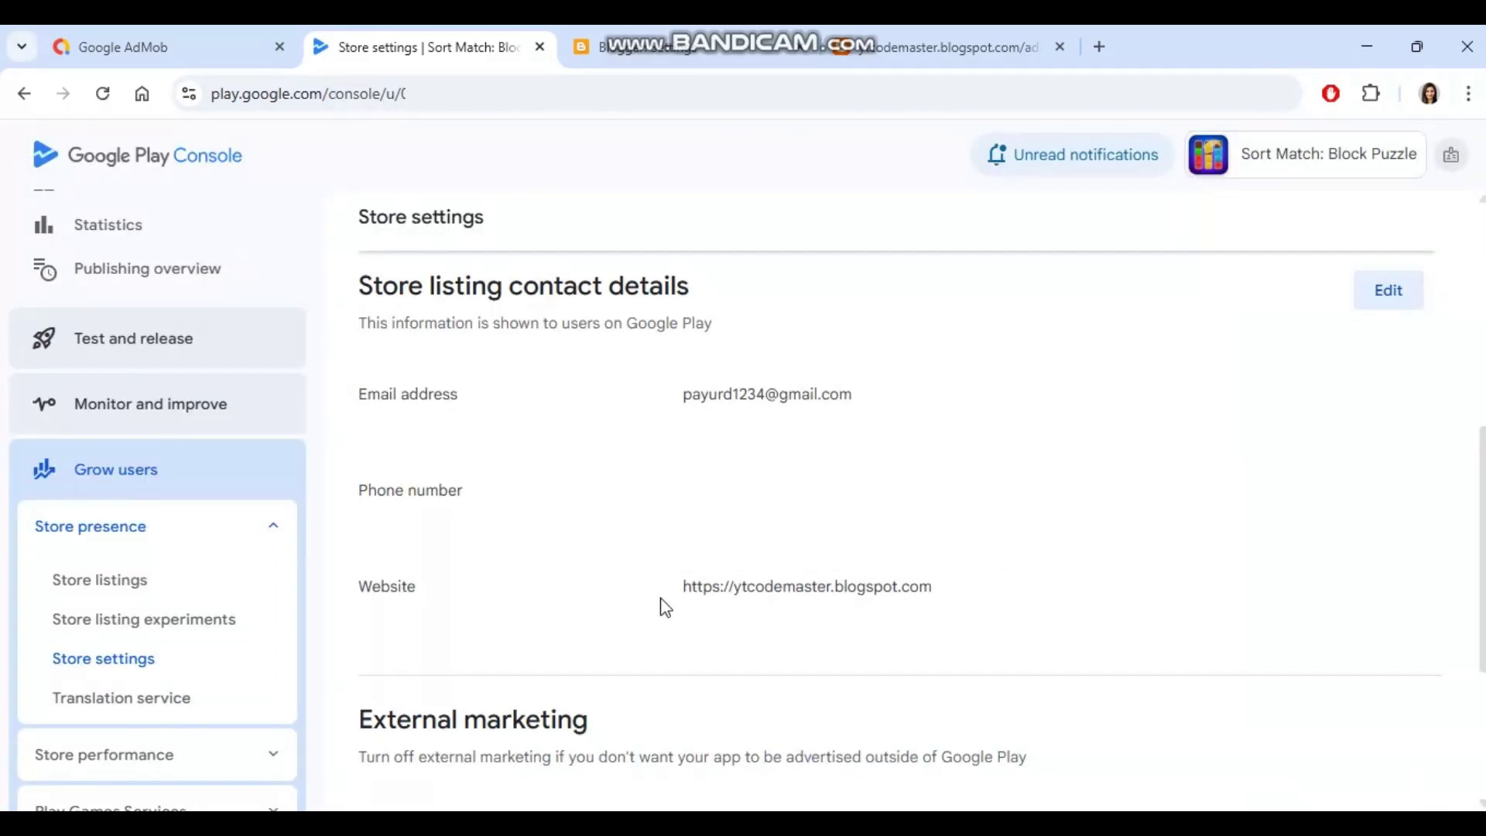
Step: Re-check app-ads.txt on AdMob's Verify app page until Sort Match: Block Puzzle verifies successfully
{"action": "key", "text": "ctrl+shift+Tab"}
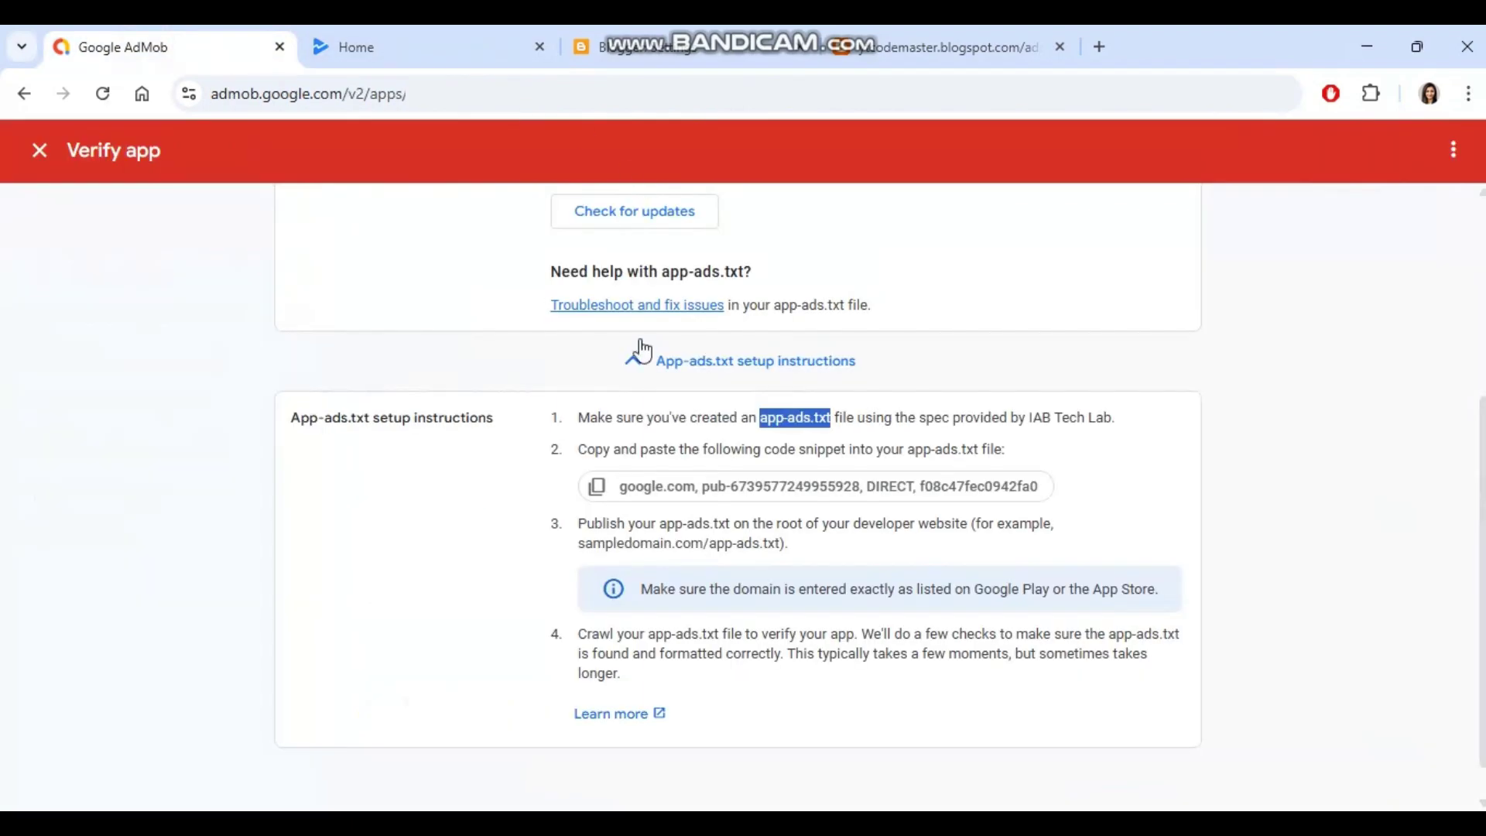
{"action": "scroll", "coordinate": [827, 417], "scroll_direction": "up", "scroll_amount": 3}
{"action": "left_click", "coordinate": [954, 424]}
{"action": "scroll", "coordinate": [952, 428], "scroll_direction": "up", "scroll_amount": 2}
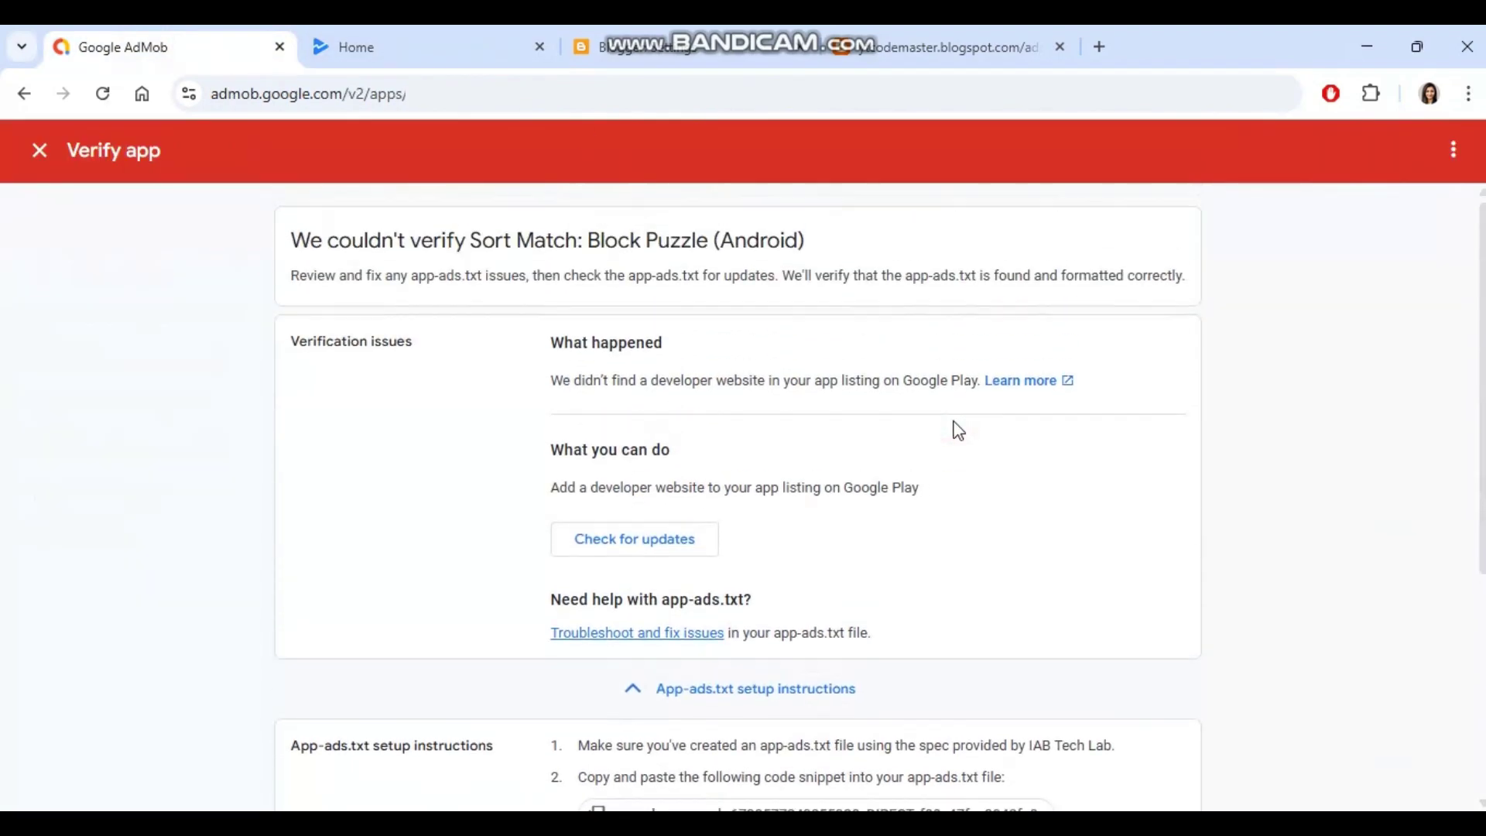
{"action": "left_click", "coordinate": [582, 542]}
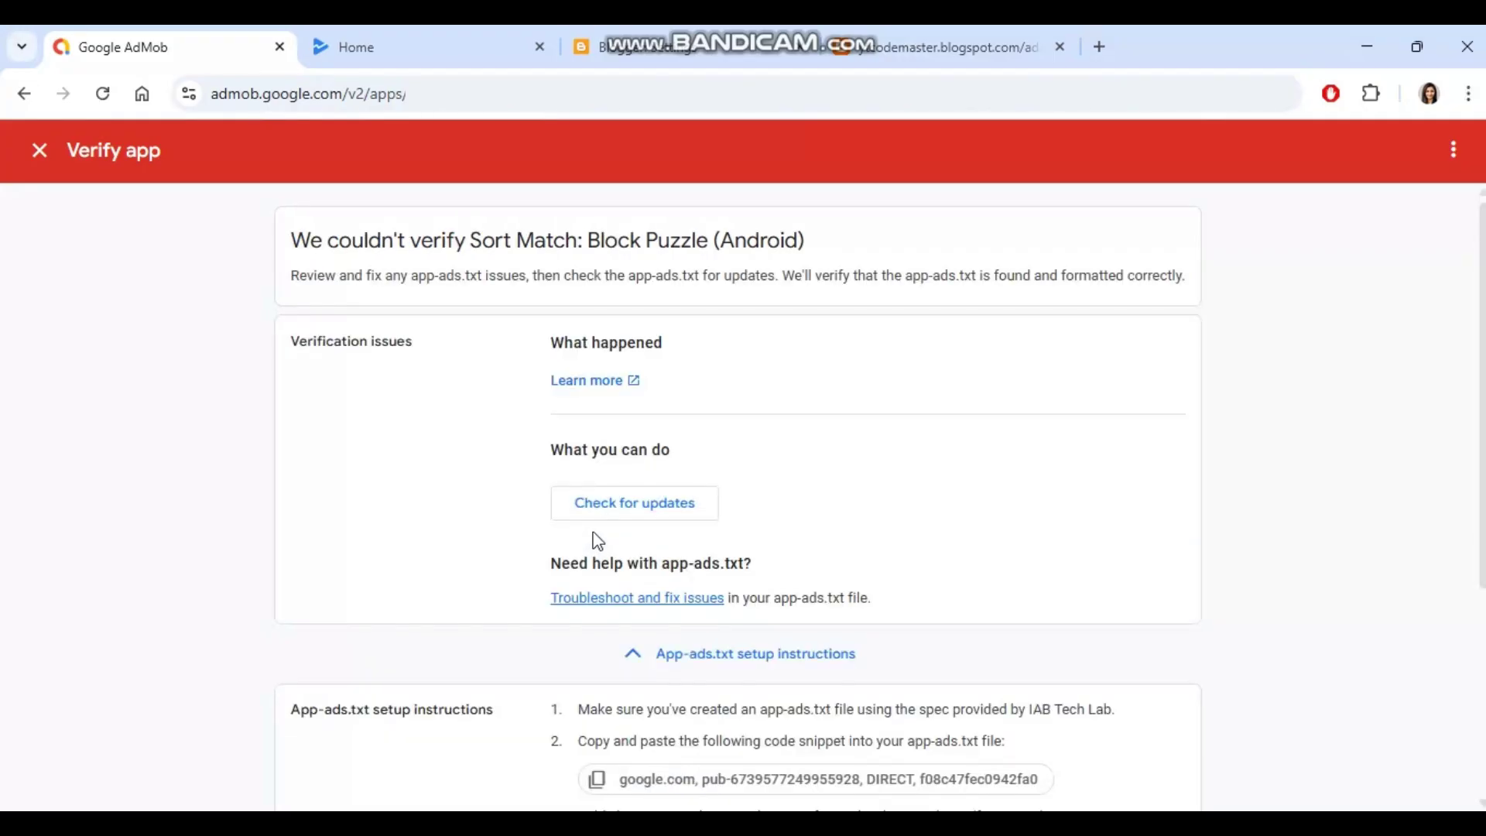
{"action": "left_click", "coordinate": [595, 512]}
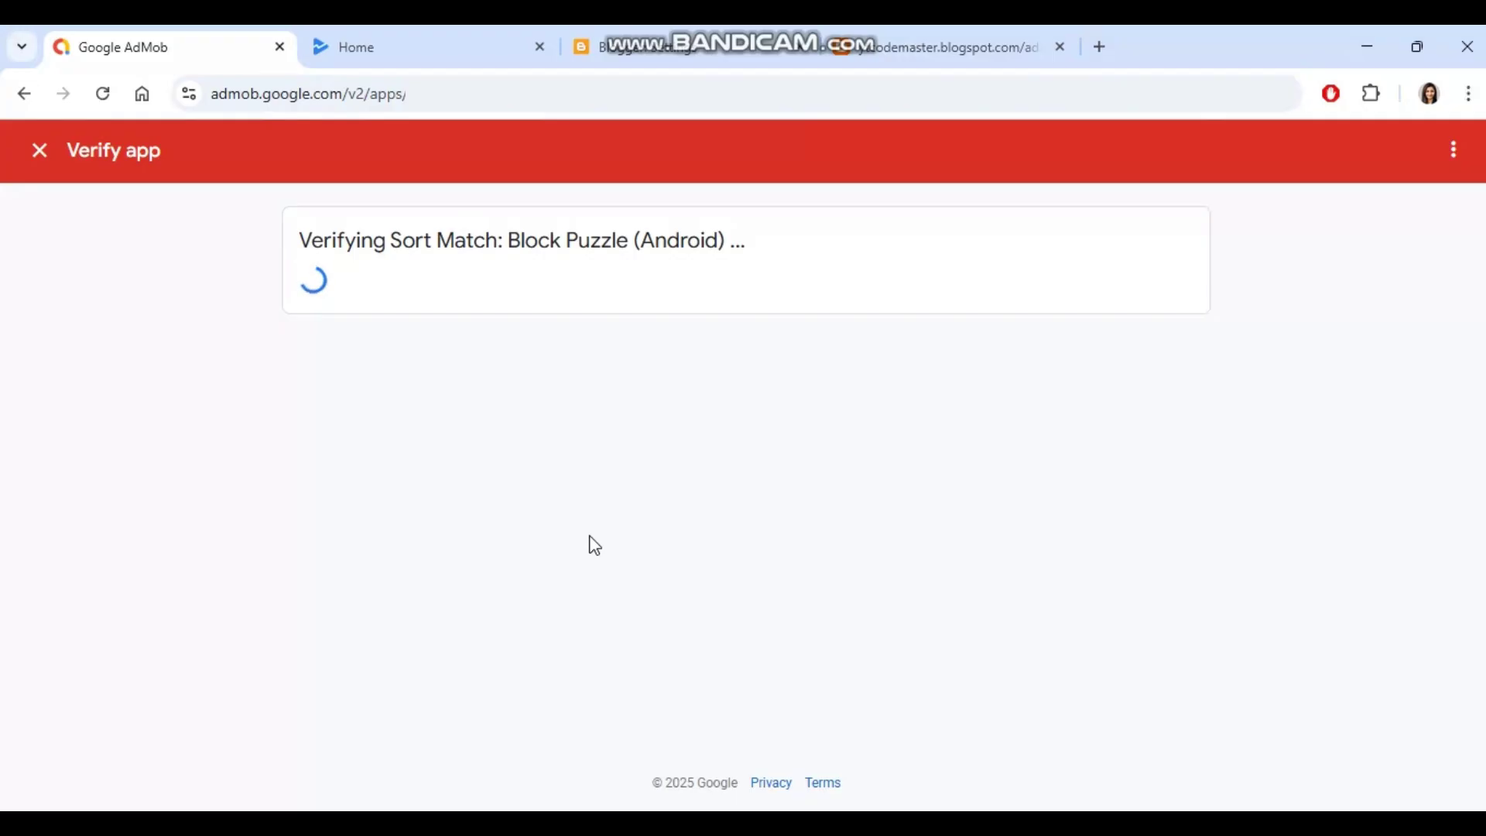
{"action": "left_click_drag", "start_coordinate": [349, 396], "coordinate": [932, 384]}
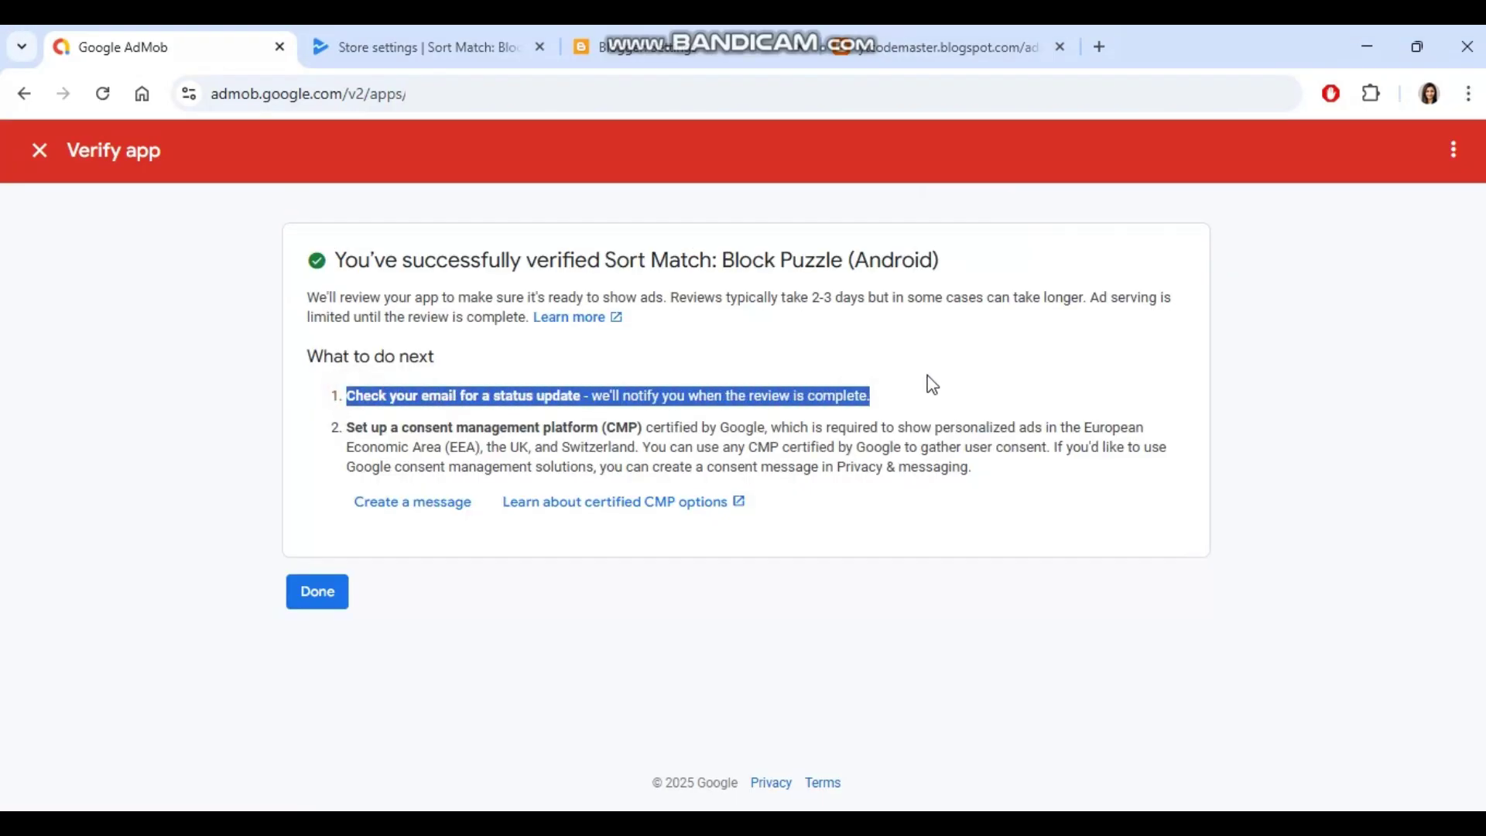
{"action": "left_click", "coordinate": [932, 385]}
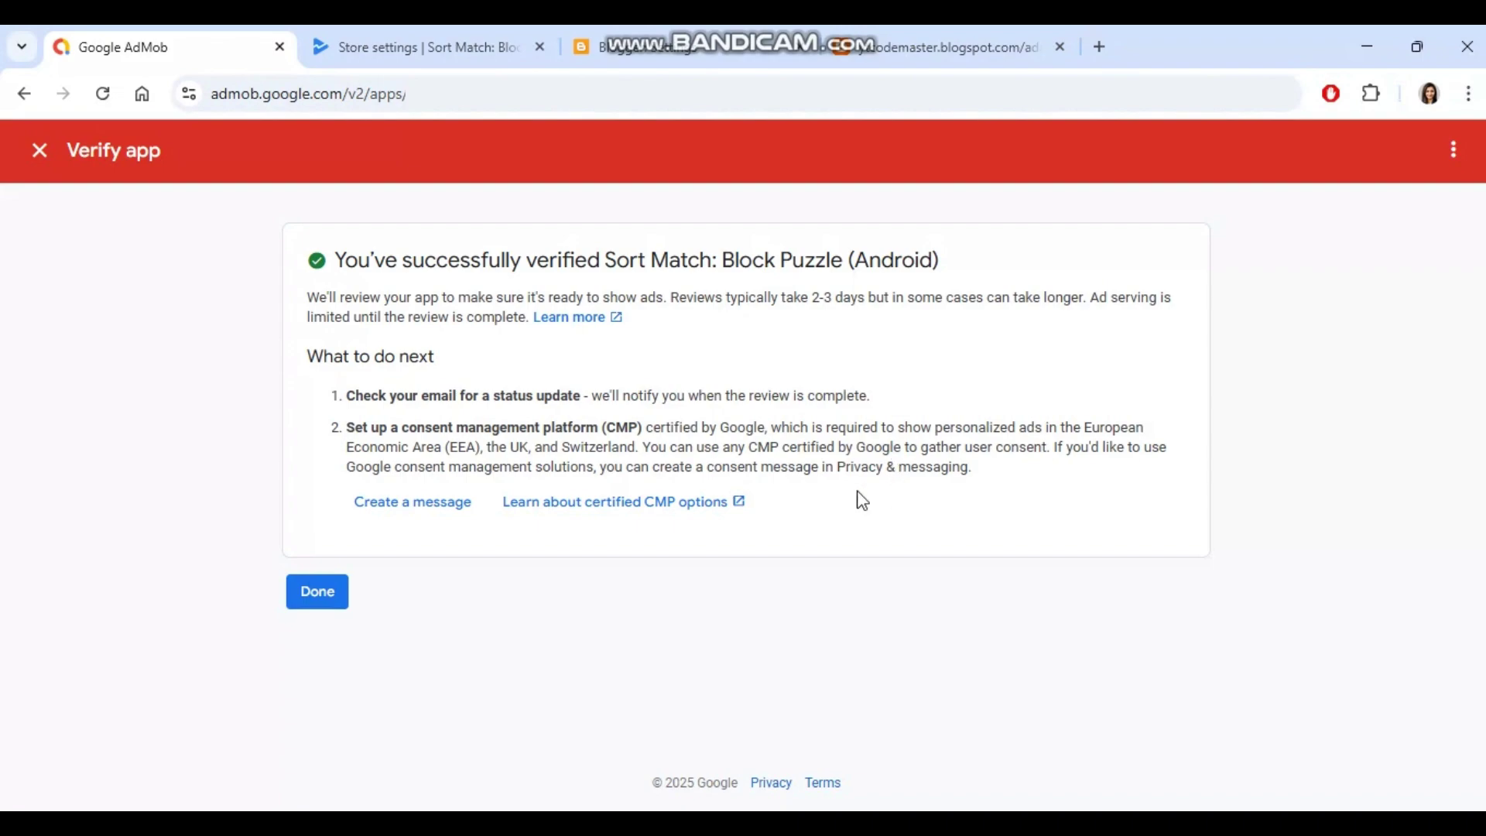
{"action": "left_click", "coordinate": [413, 501], "text": "ctrl"}
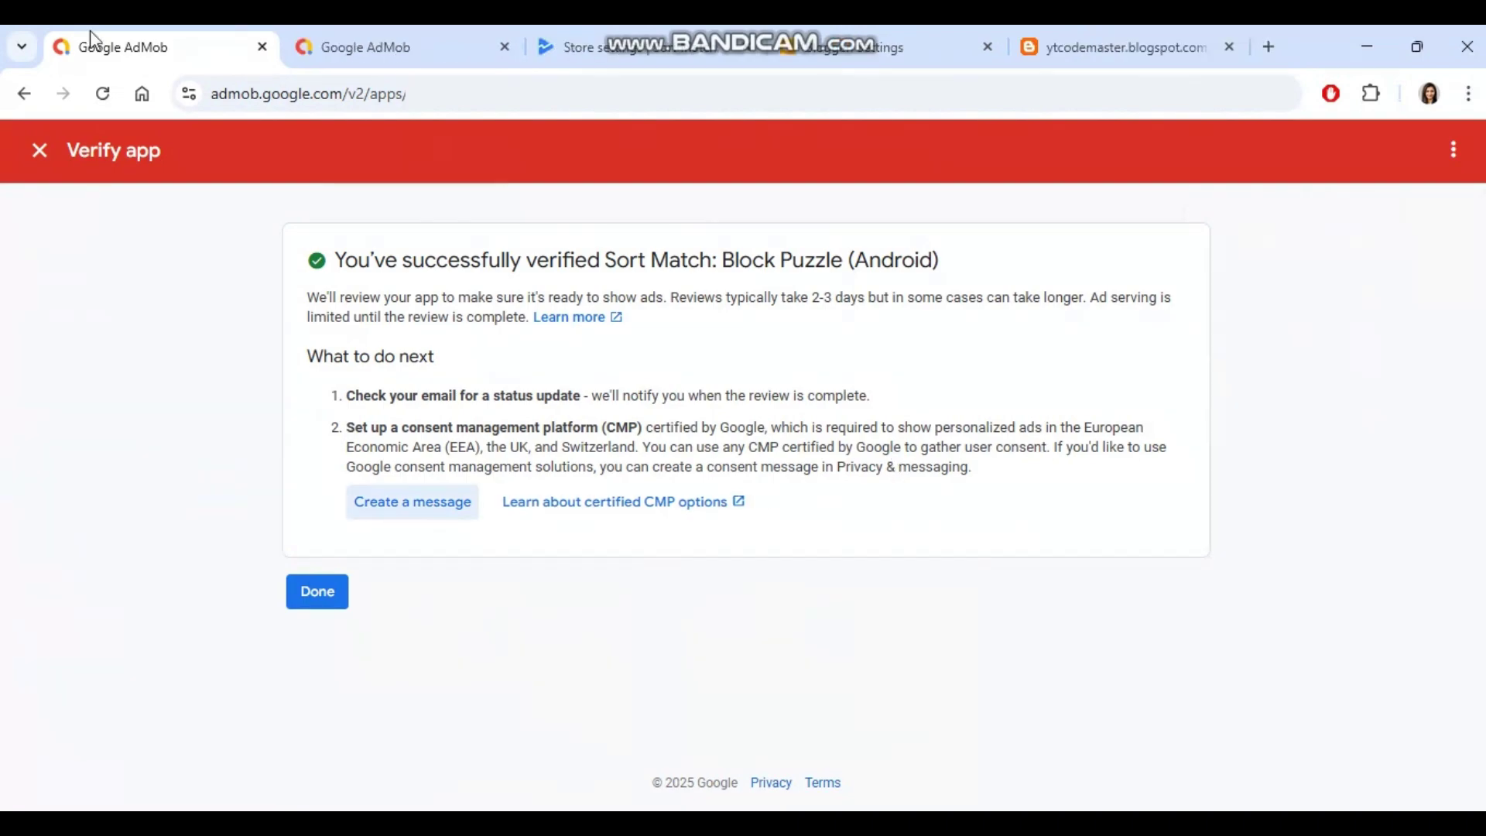
Step: Finish verification with Done and review the Approval status and App verification details on App settings
{"action": "left_click", "coordinate": [308, 611]}
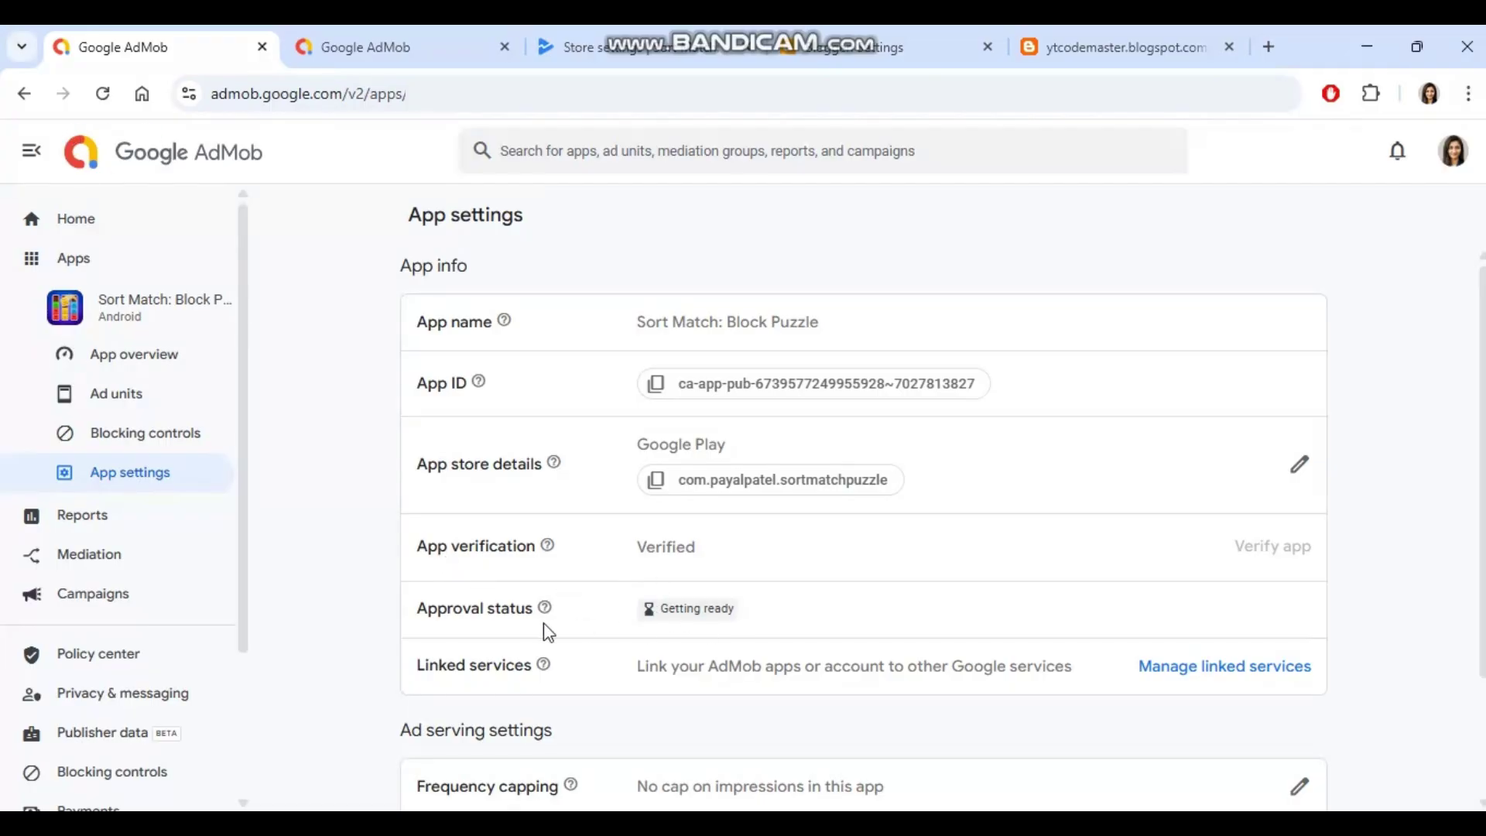
{"action": "mouse_move", "coordinate": [546, 608]}
{"action": "mouse_move", "coordinate": [550, 553]}
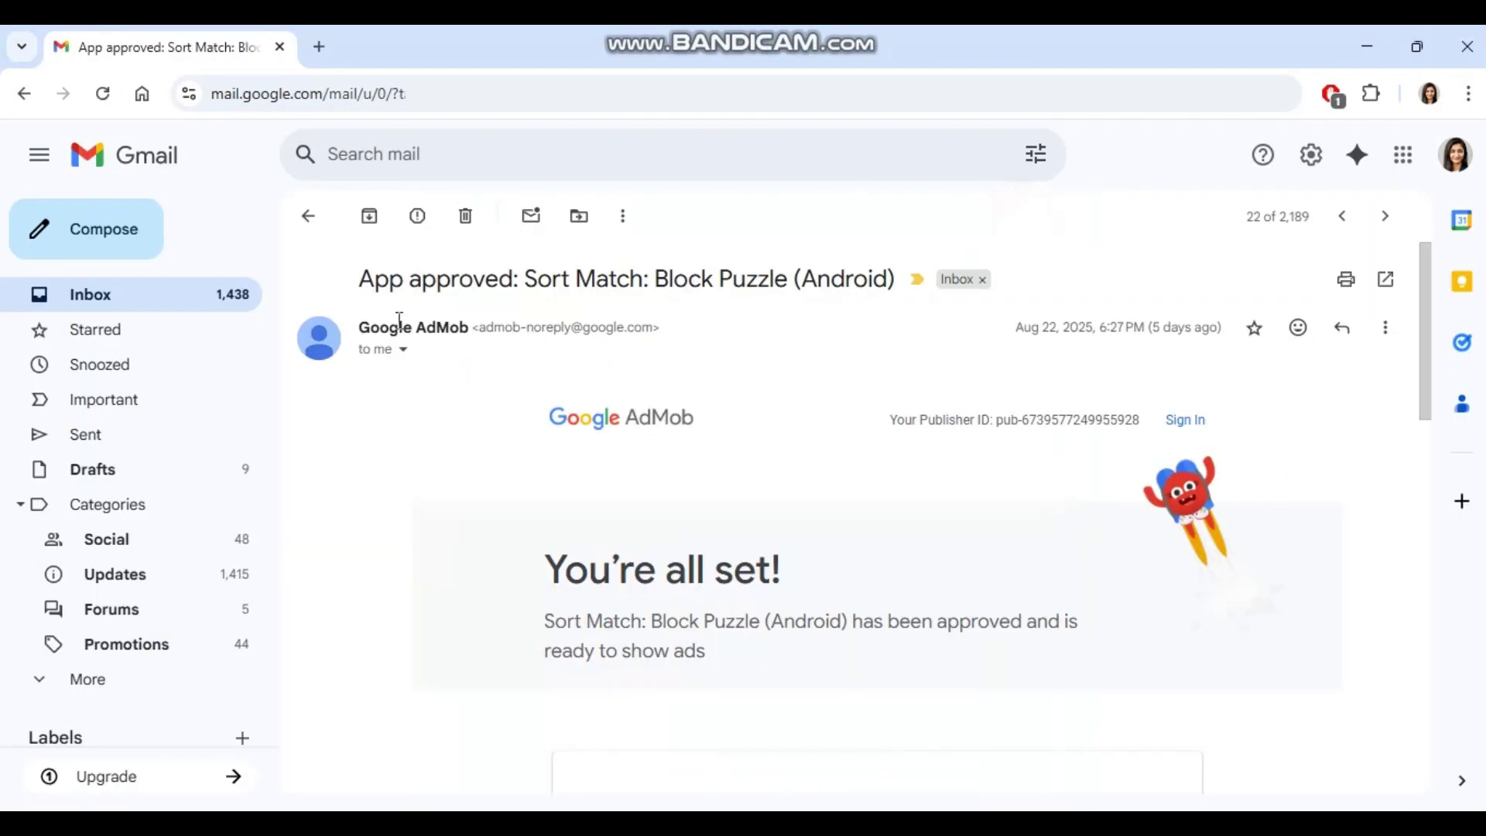
Step: Follow the App approved email's View app in AdMob link for Sort Match: Block Puzzle
{"action": "left_click_drag", "start_coordinate": [358, 290], "coordinate": [905, 283]}
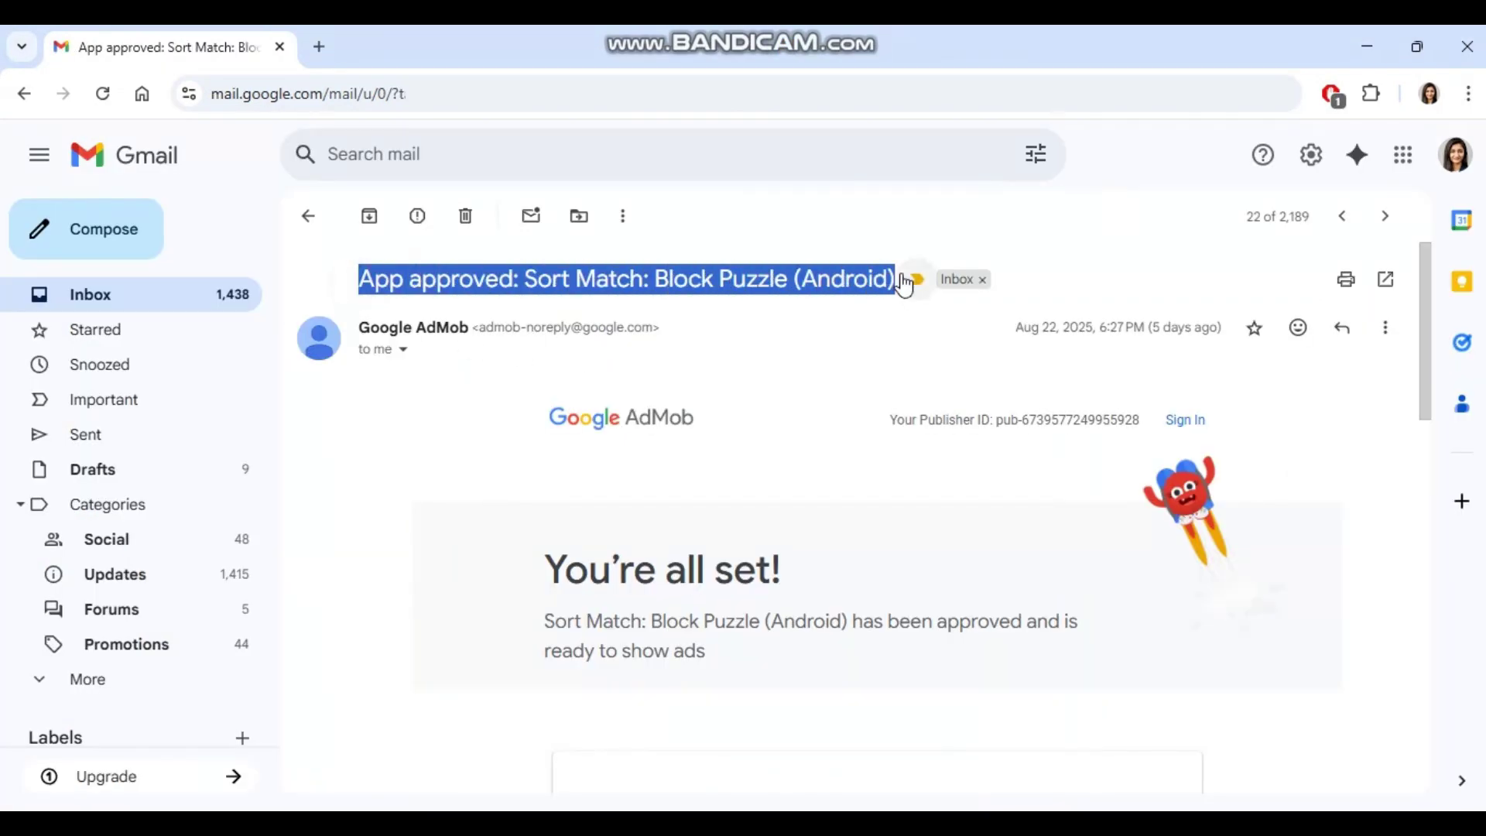
{"action": "scroll", "coordinate": [684, 361], "scroll_direction": "down", "scroll_amount": 5}
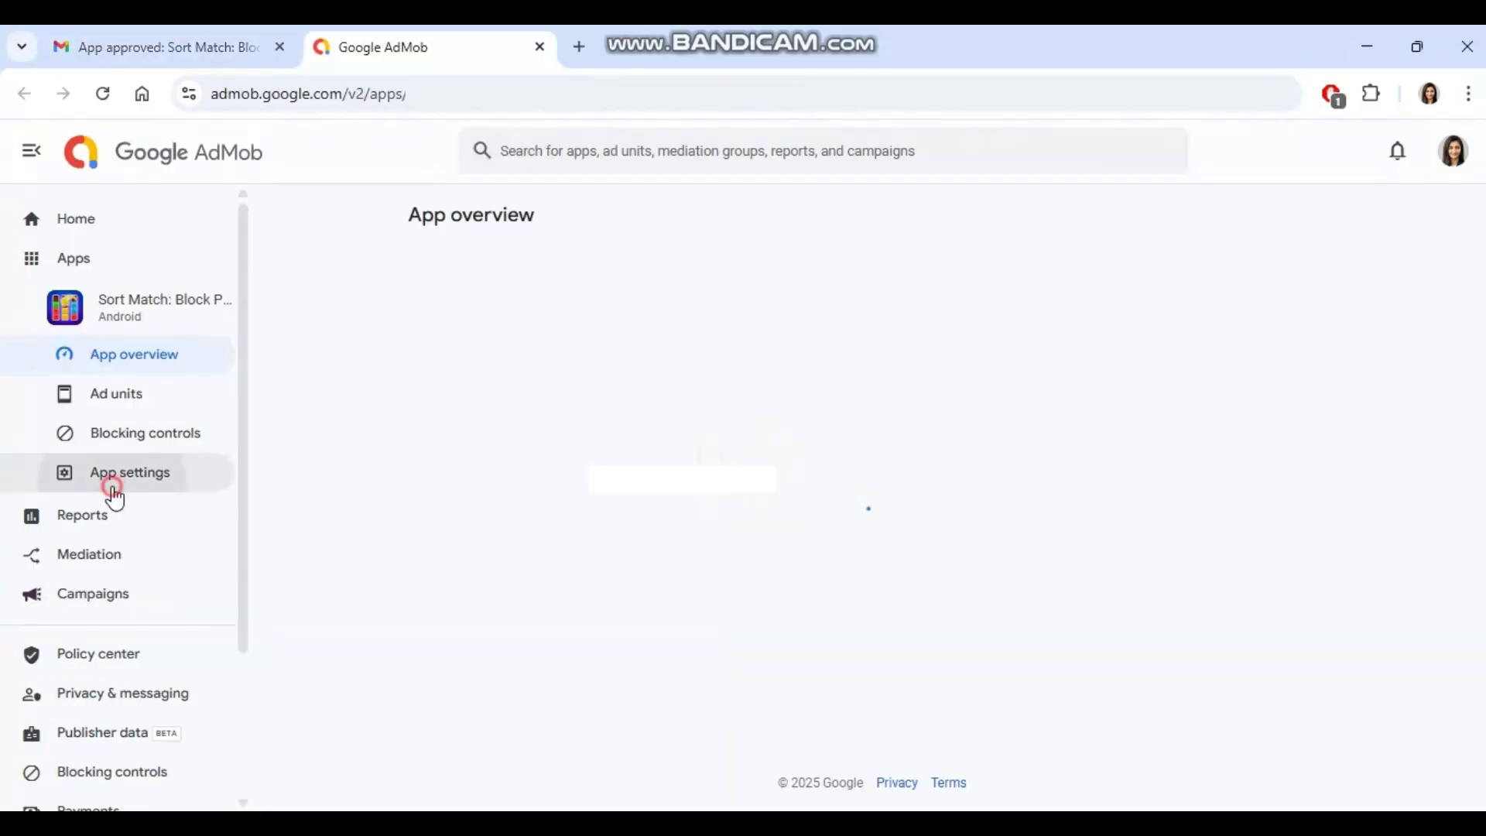
{"action": "left_click", "coordinate": [113, 484]}
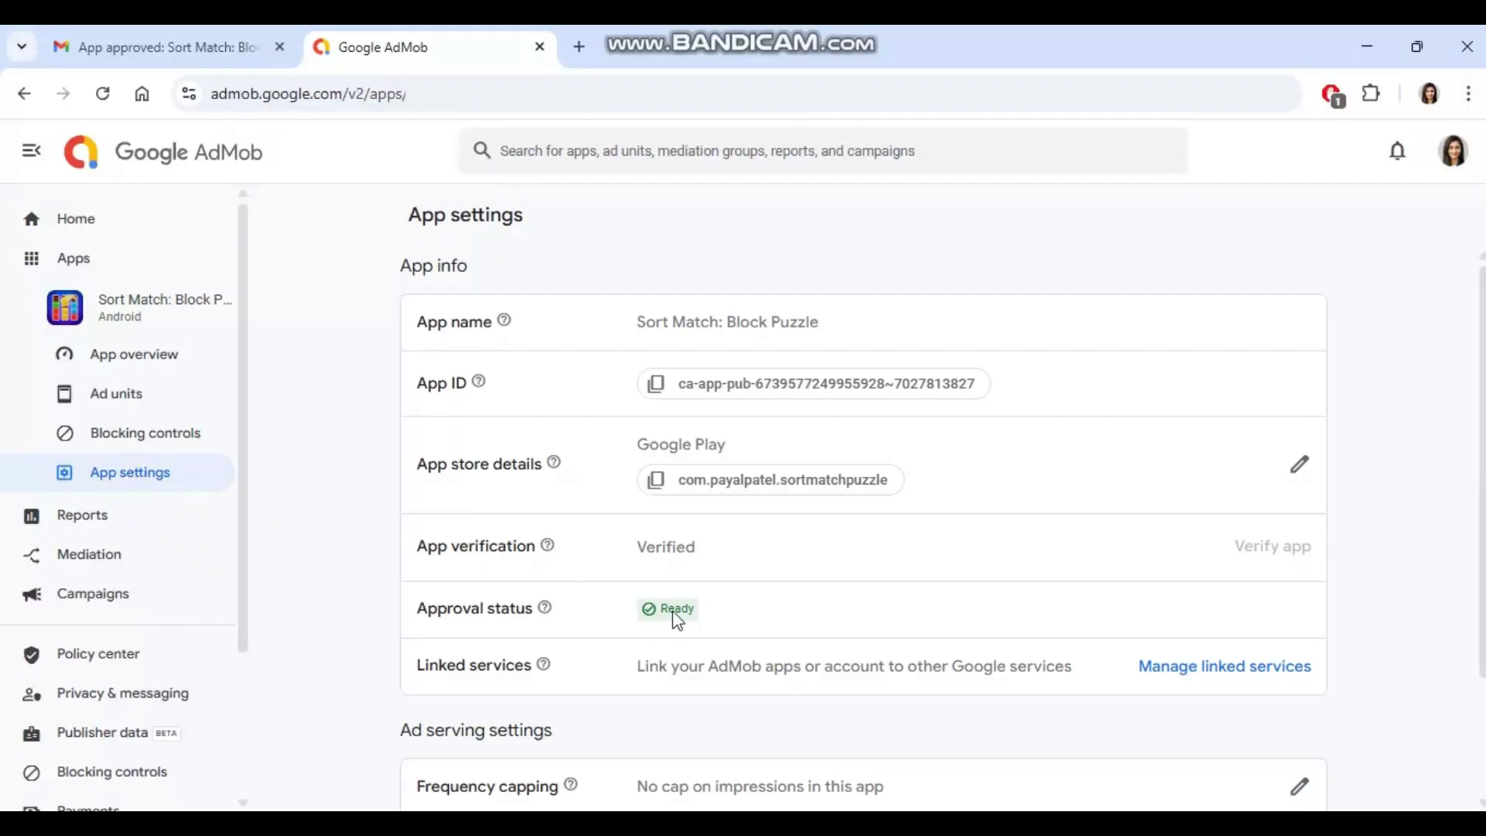
{"action": "left_click", "coordinate": [716, 606]}
{"action": "left_click_drag", "start_coordinate": [699, 607], "coordinate": [630, 613]}
{"action": "left_click", "coordinate": [628, 614]}
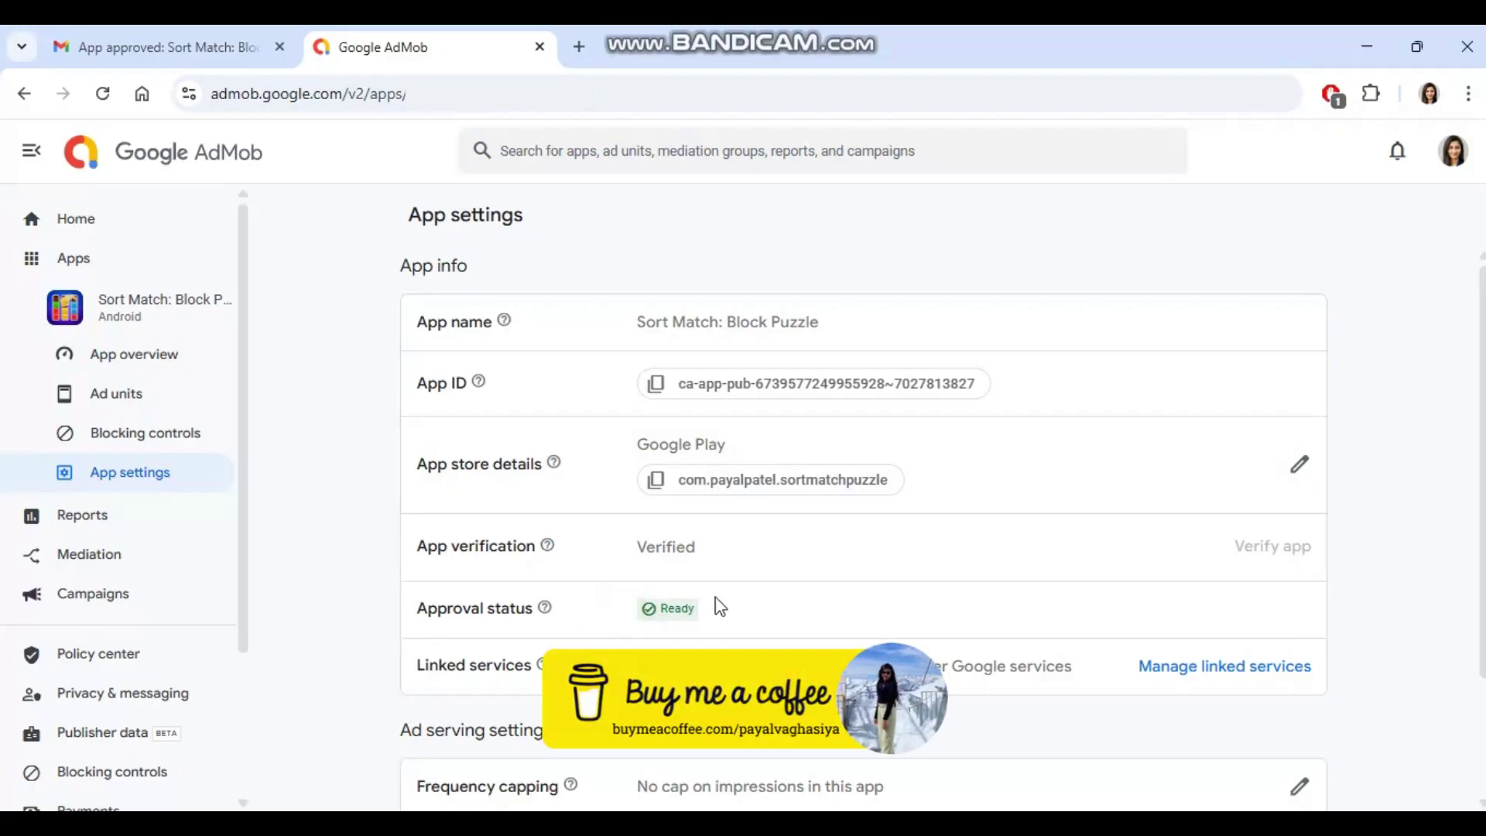